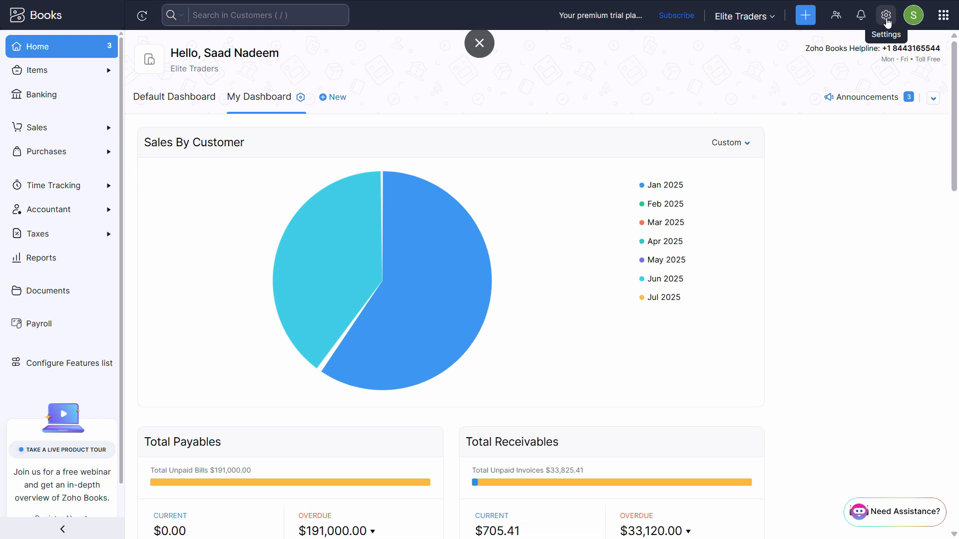
Clone the Standard Template in the invoice PDF template settings and name the copy "Elite Traders Template"
click(887, 21)
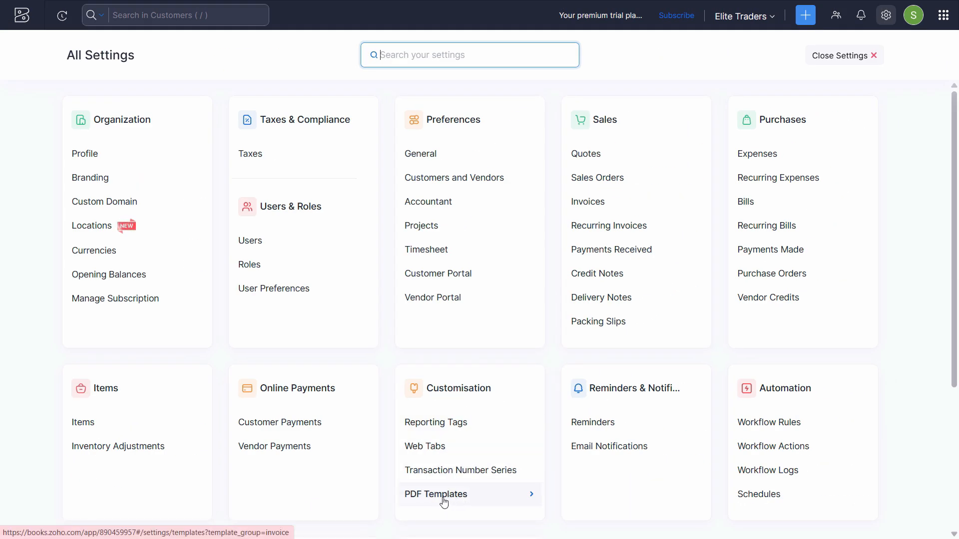
click(444, 502)
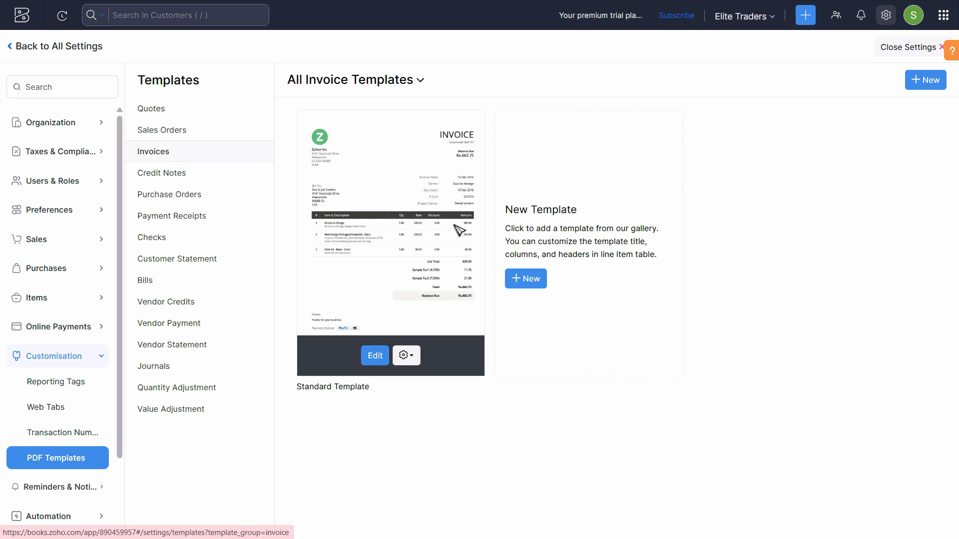
mouse_move(435, 357)
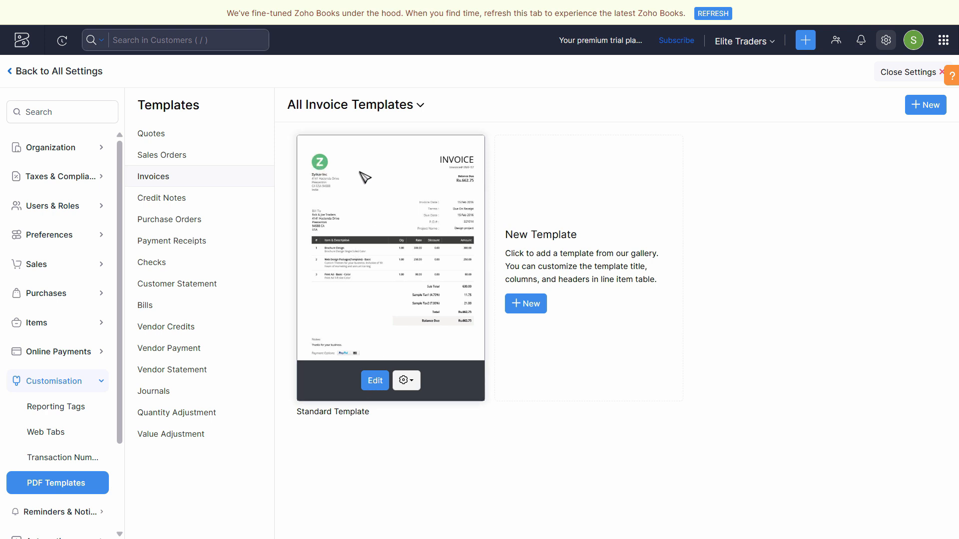
click(405, 381)
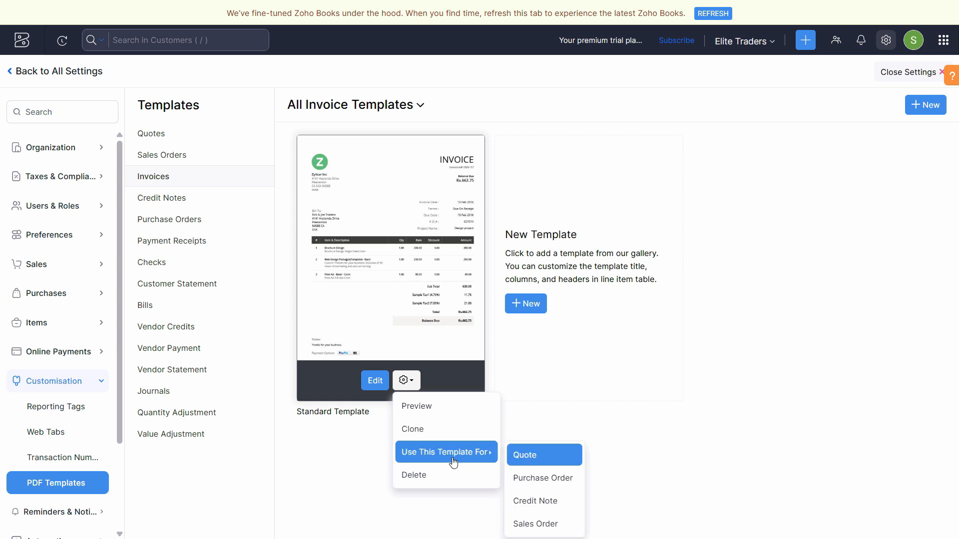
click(429, 440)
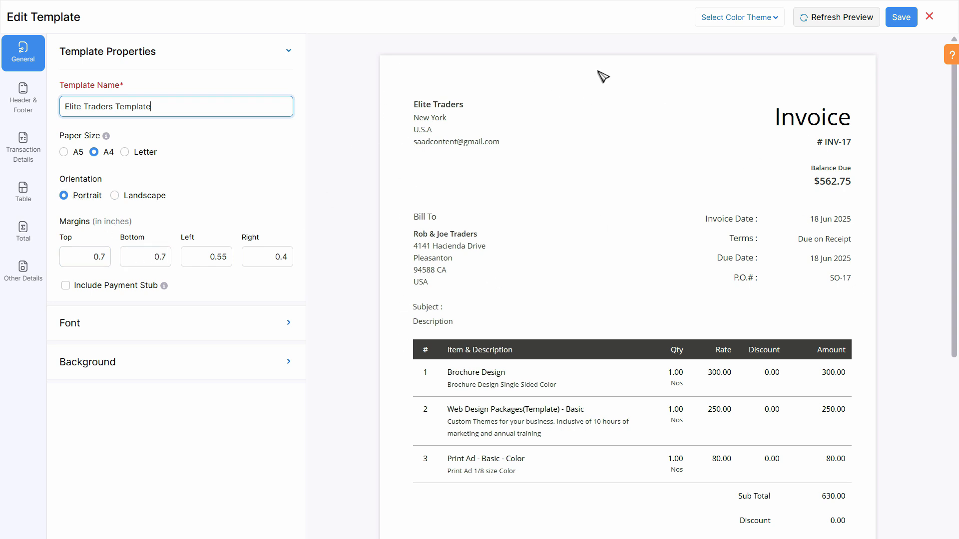
Set the template's top, bottom, left and right margins to 0.5 inches and check the refreshed invoice preview
click(102, 255)
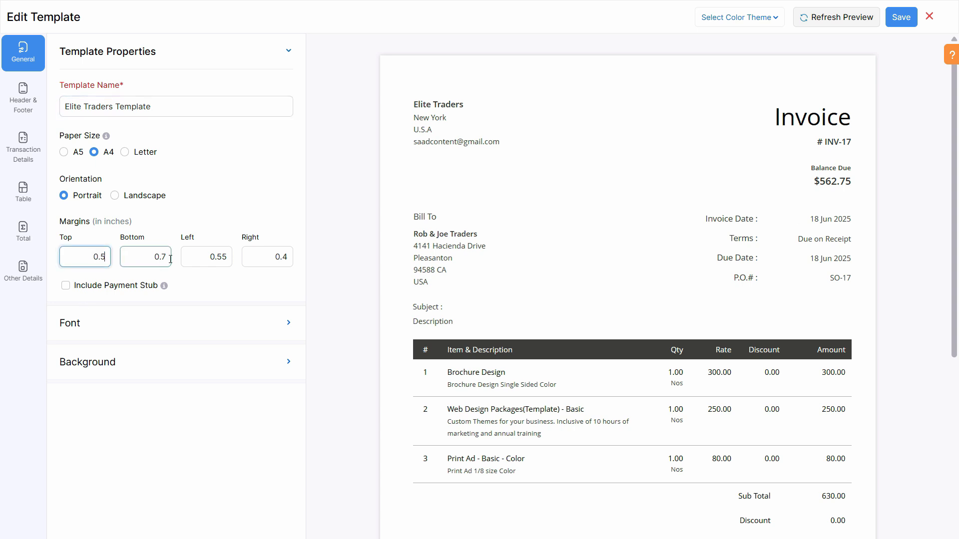
click(170, 259)
text(0)
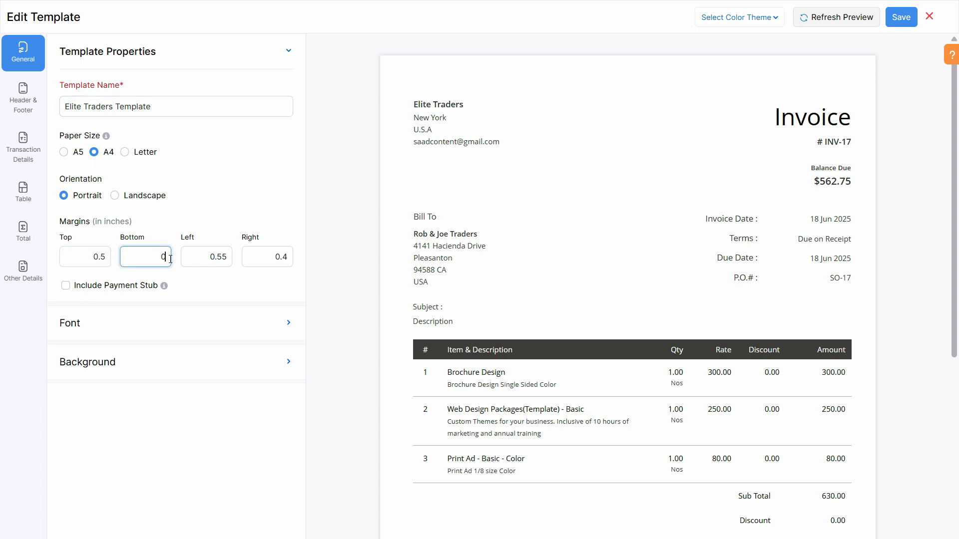
text(.5)
key(Tab)
text(0.5)
key(Tab)
text(0.)
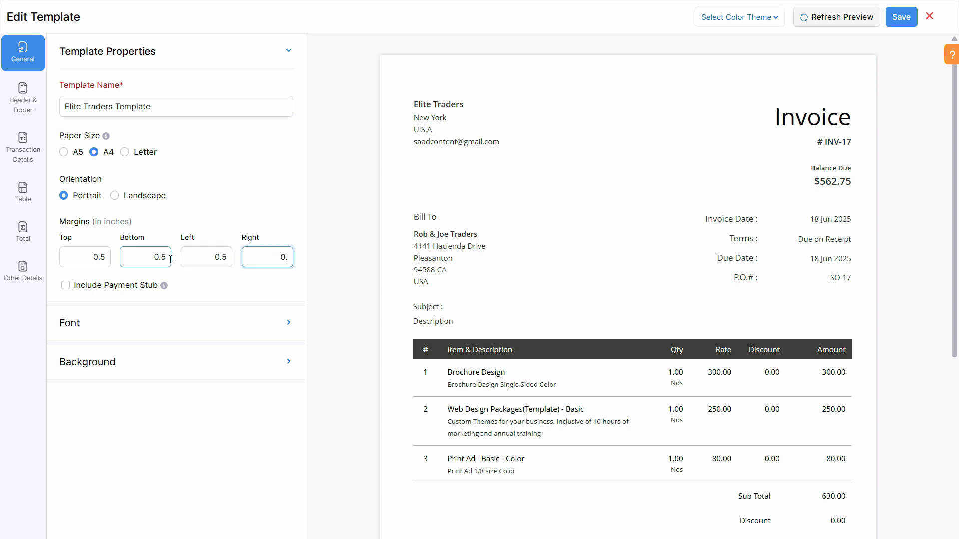
text(5)
key(Tab)
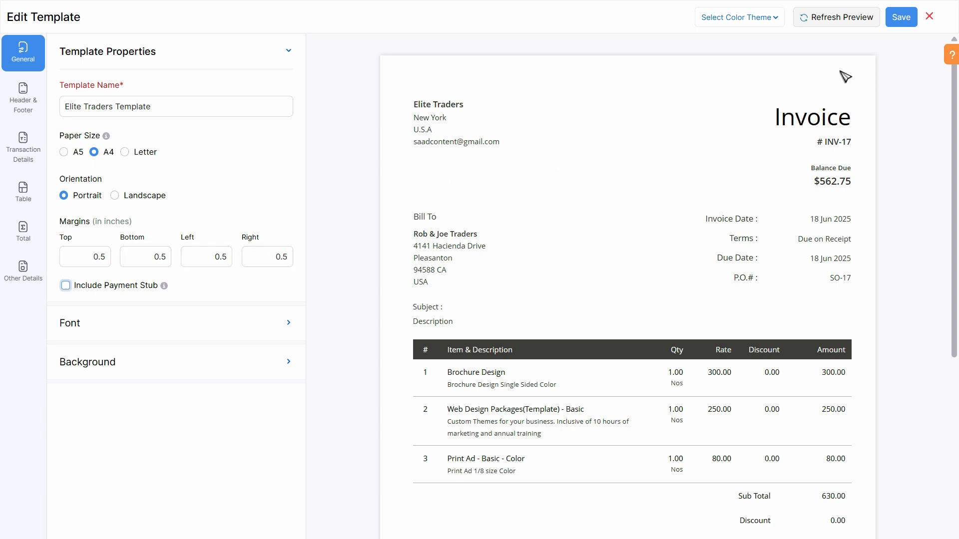
click(842, 19)
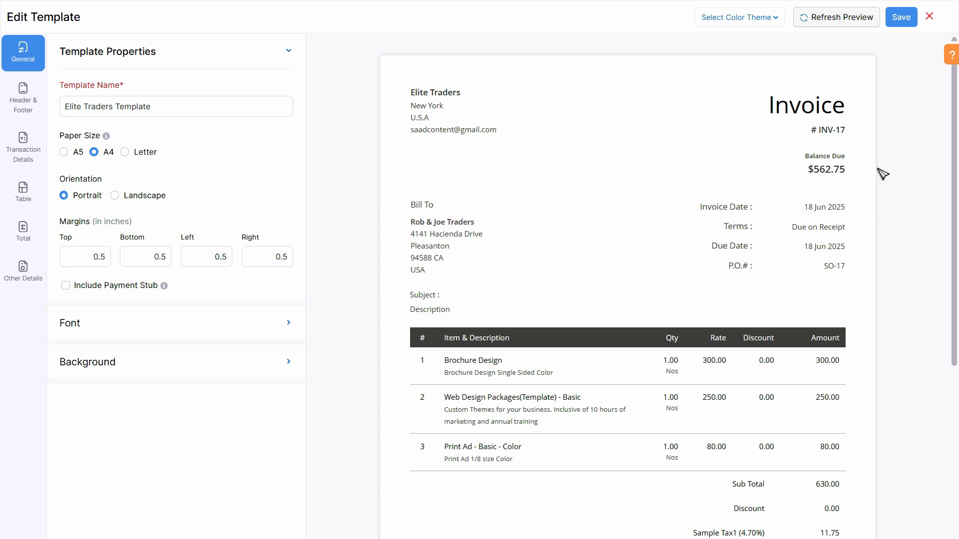
scroll(649, 430, down, 3)
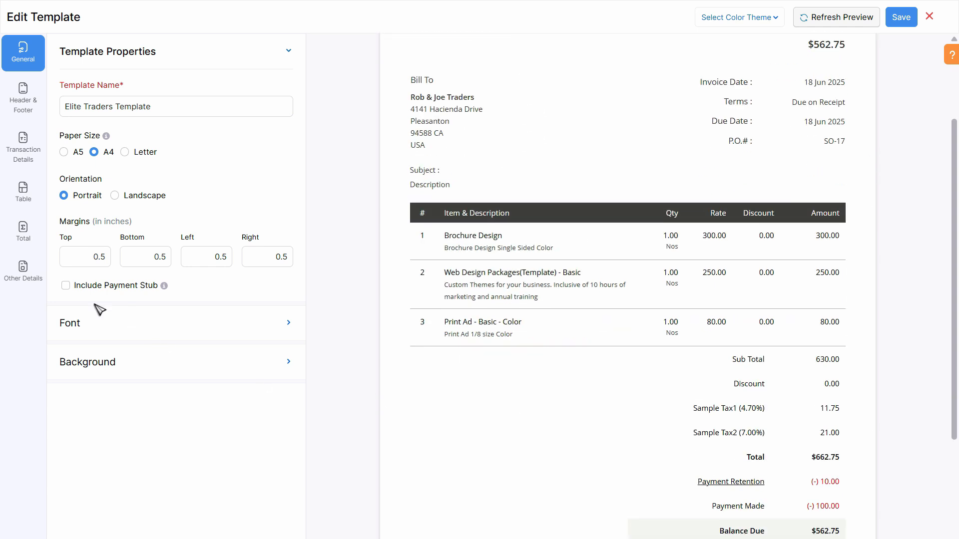
Examine the template's font settings, including the label color picker and the font size
click(119, 328)
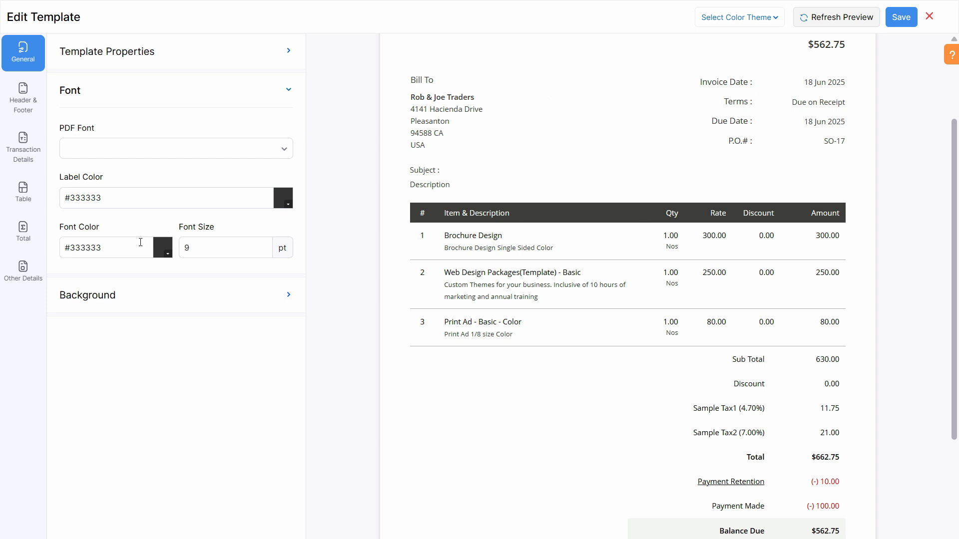
click(256, 202)
click(283, 200)
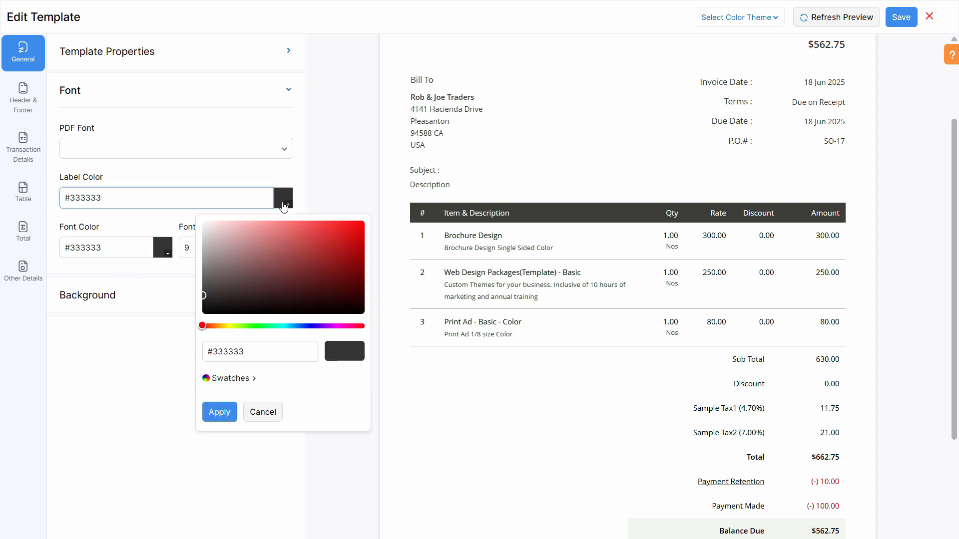
click(283, 201)
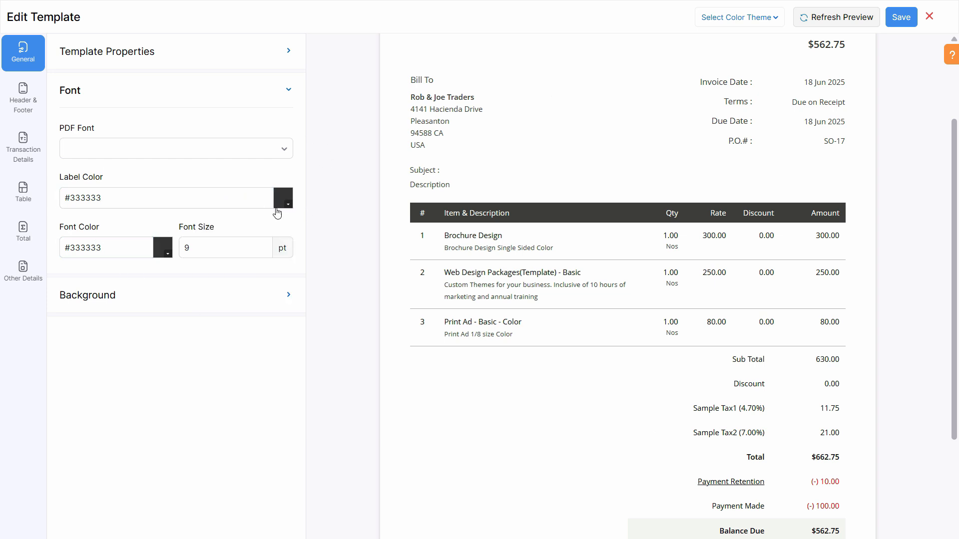
click(253, 250)
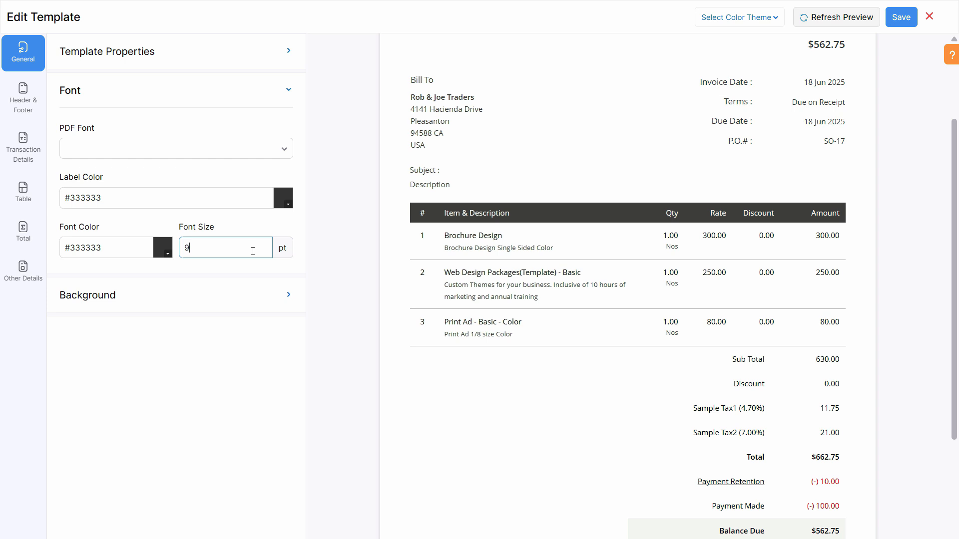
Examine the template's background settings, including the image position choices and uploading an image from the desktop
click(121, 305)
click(151, 141)
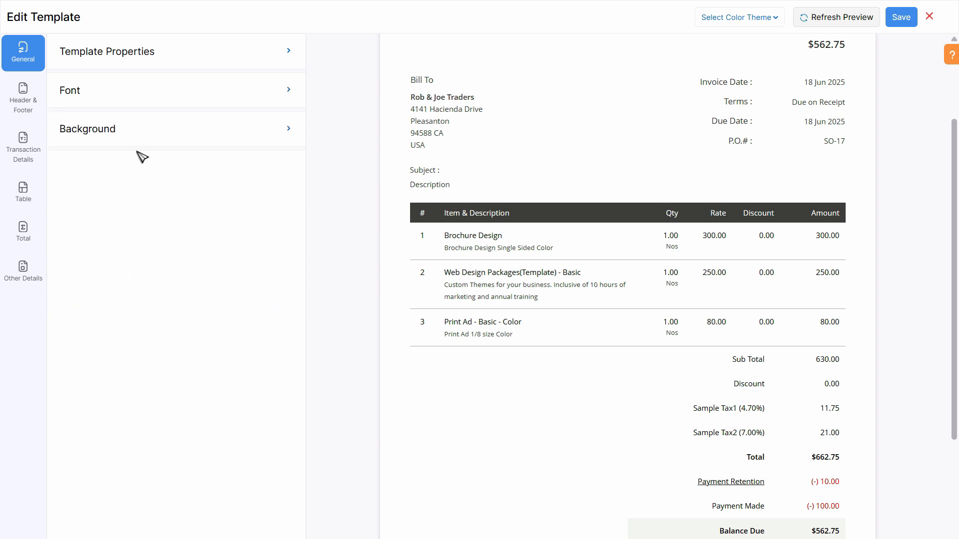
click(164, 137)
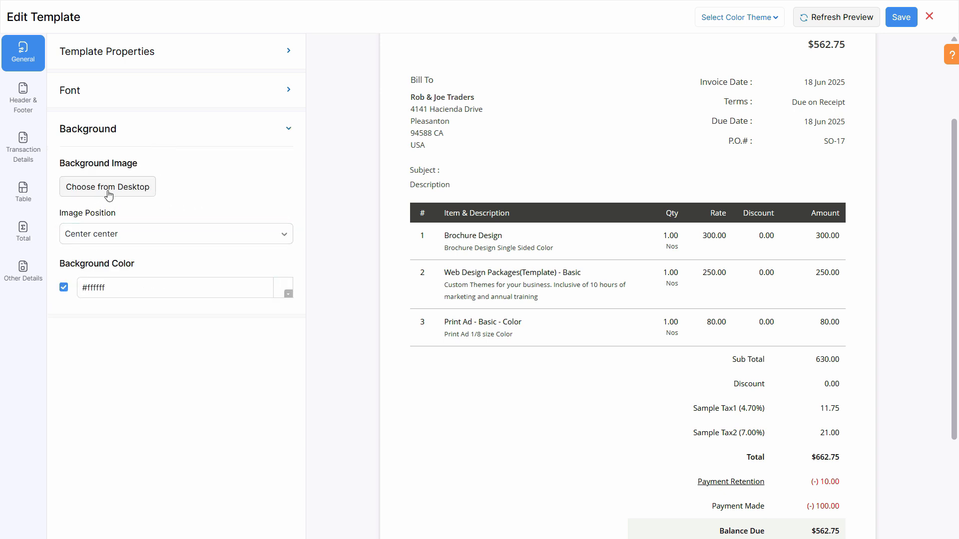
scroll(533, 215, up, 3)
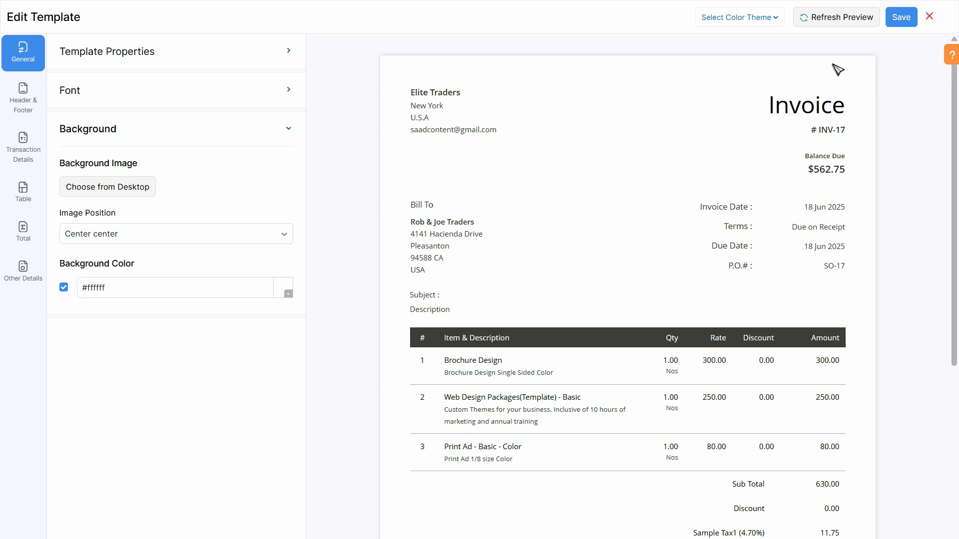
click(137, 237)
click(136, 237)
click(102, 189)
click(917, 516)
click(182, 139)
click(210, 90)
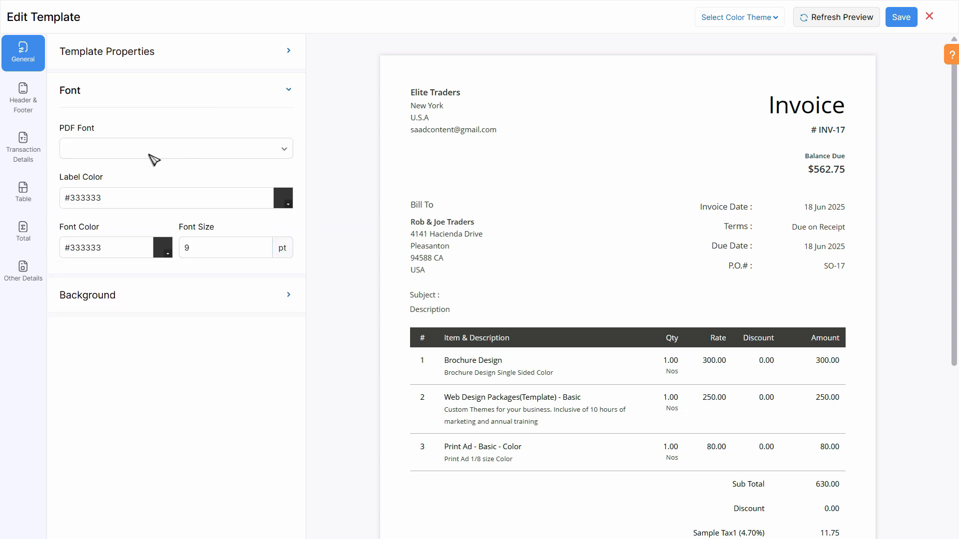
Set the template's top margin to 0.8 inches, check the refreshed preview and save the template
click(175, 85)
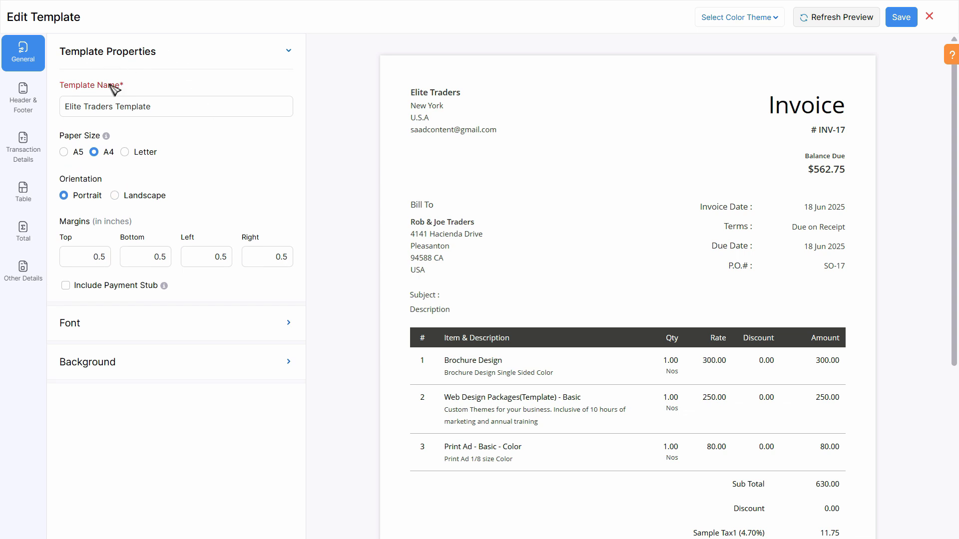
click(103, 257)
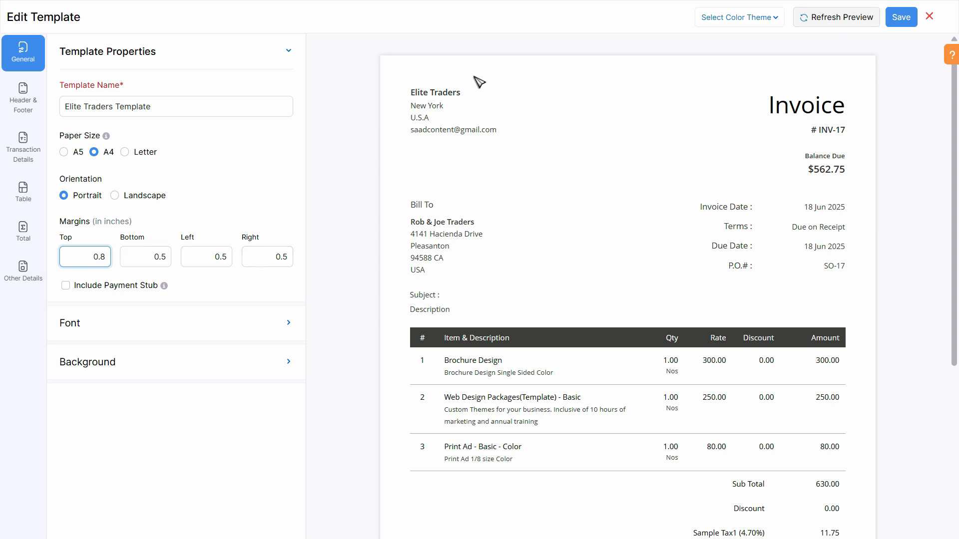
click(837, 19)
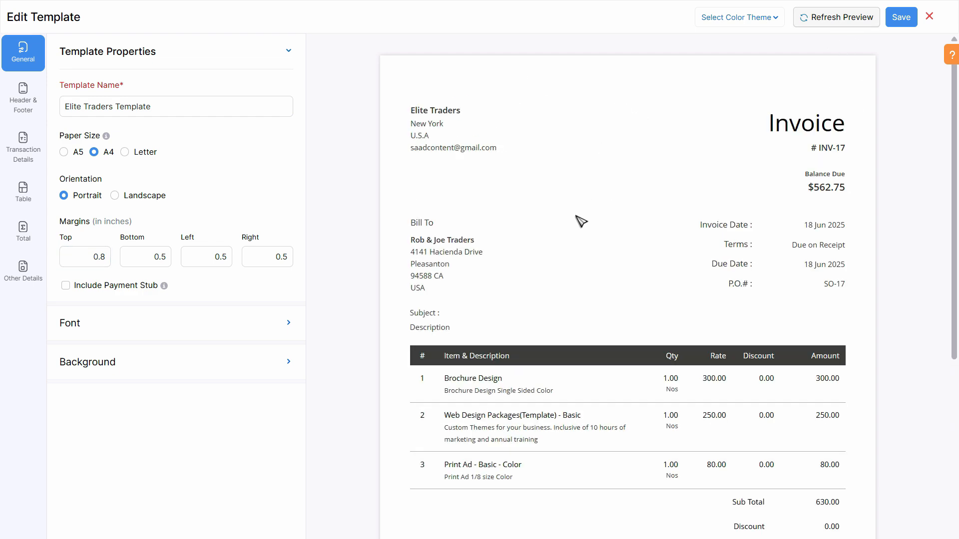
scroll(569, 225, down, 7)
scroll(569, 275, up, 7)
click(910, 20)
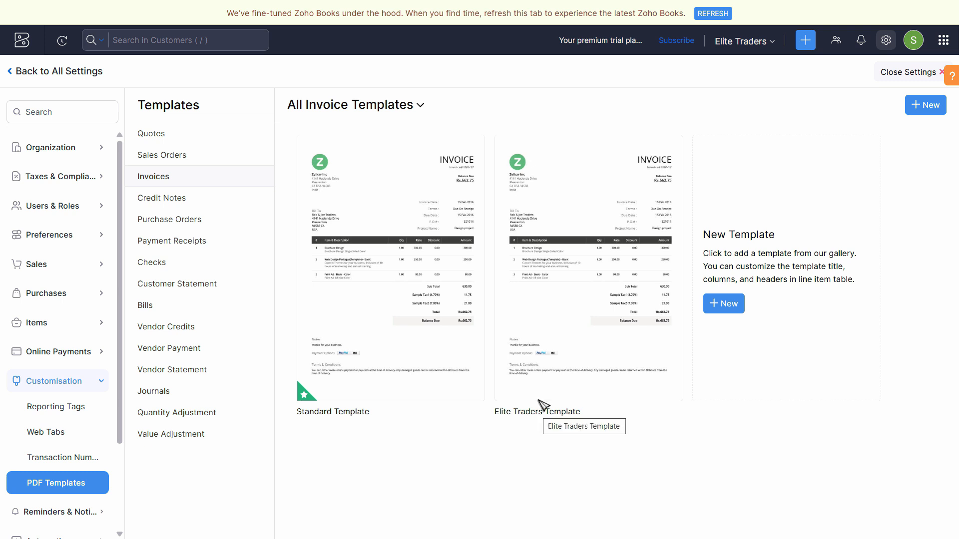
Reopen the Elite Traders Template and apply the teal wave image from the gallery as header background, refreshing the preview
mouse_move(570, 274)
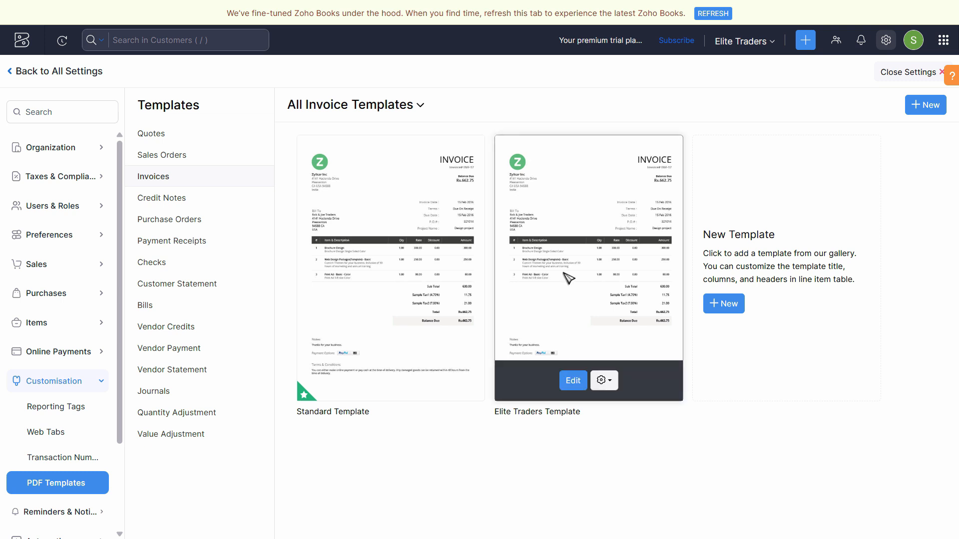
click(574, 381)
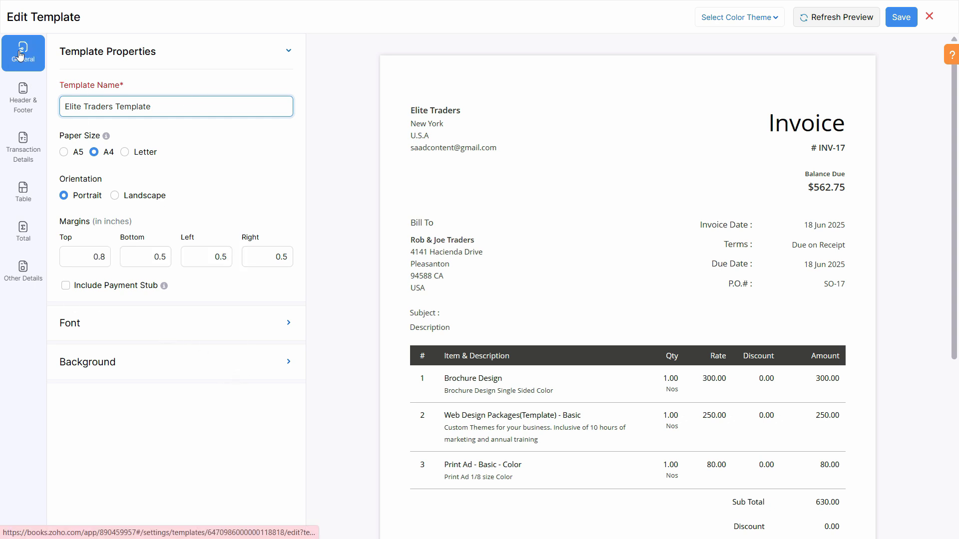
click(23, 99)
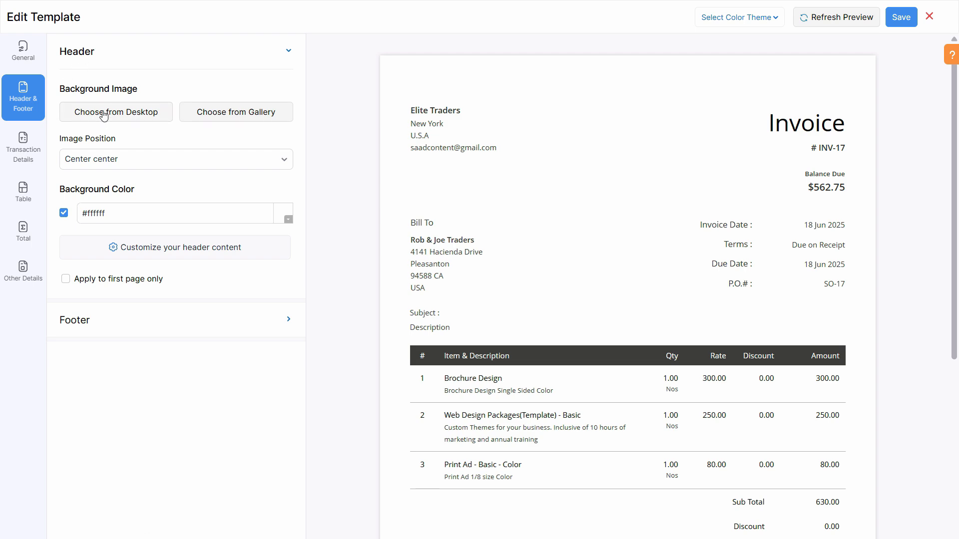
click(264, 120)
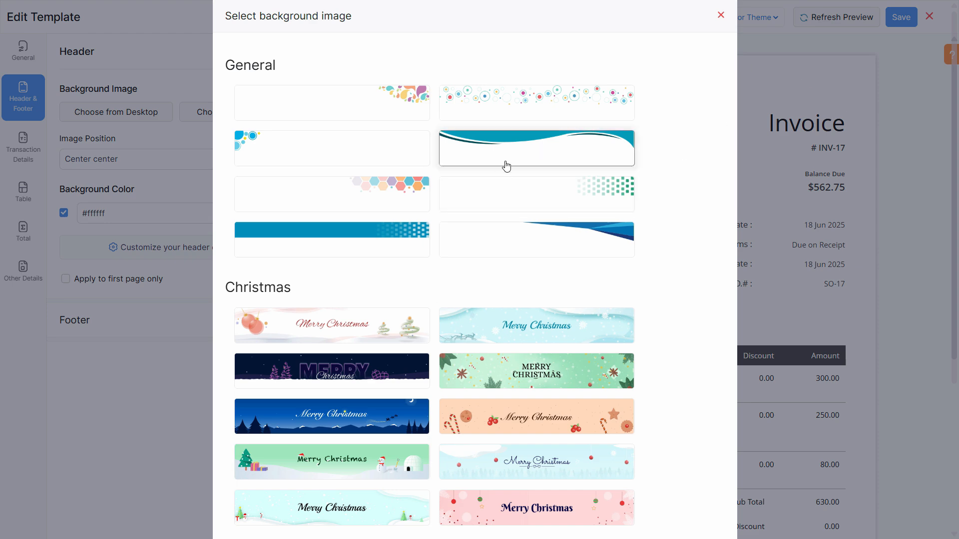
click(525, 163)
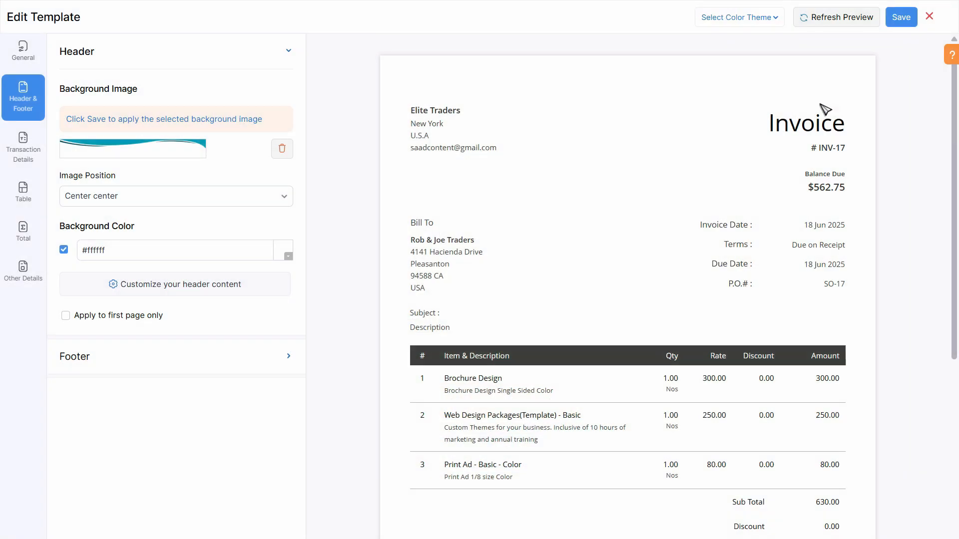
click(833, 20)
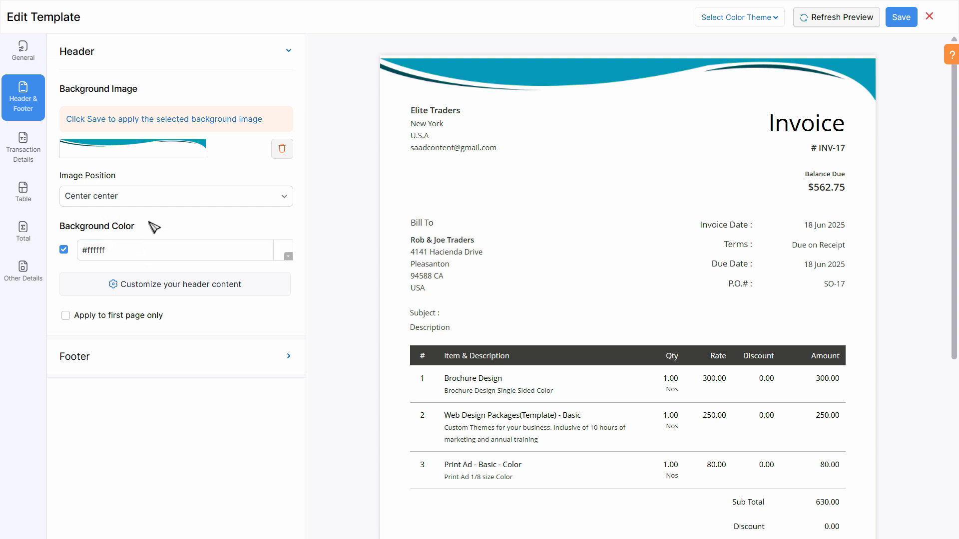
Examine the header's image position, background color and custom content editor without changing anything
click(149, 205)
click(148, 207)
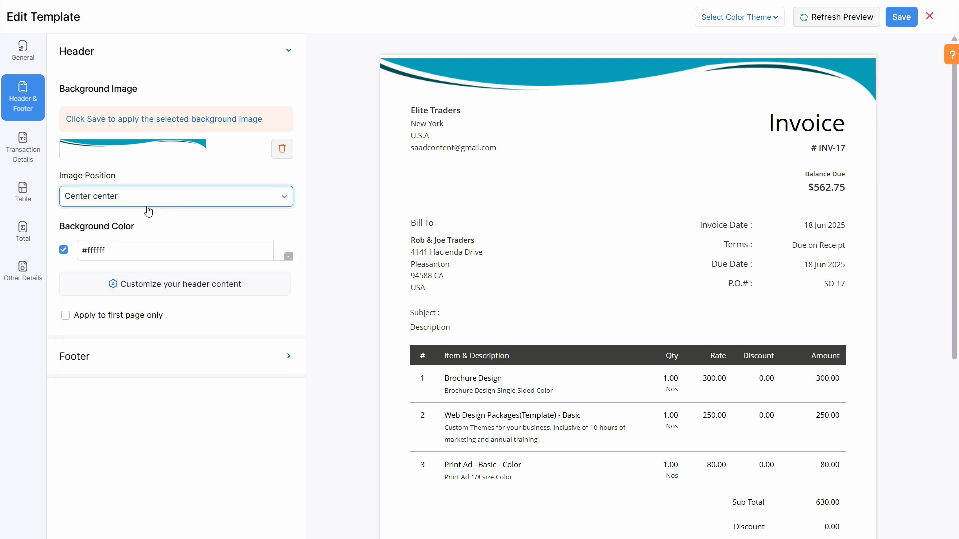
click(131, 254)
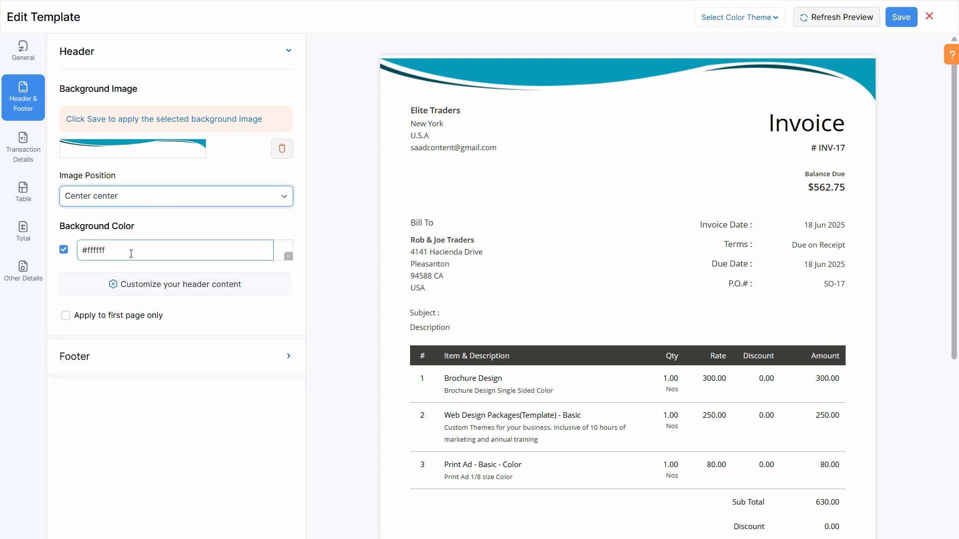
click(136, 289)
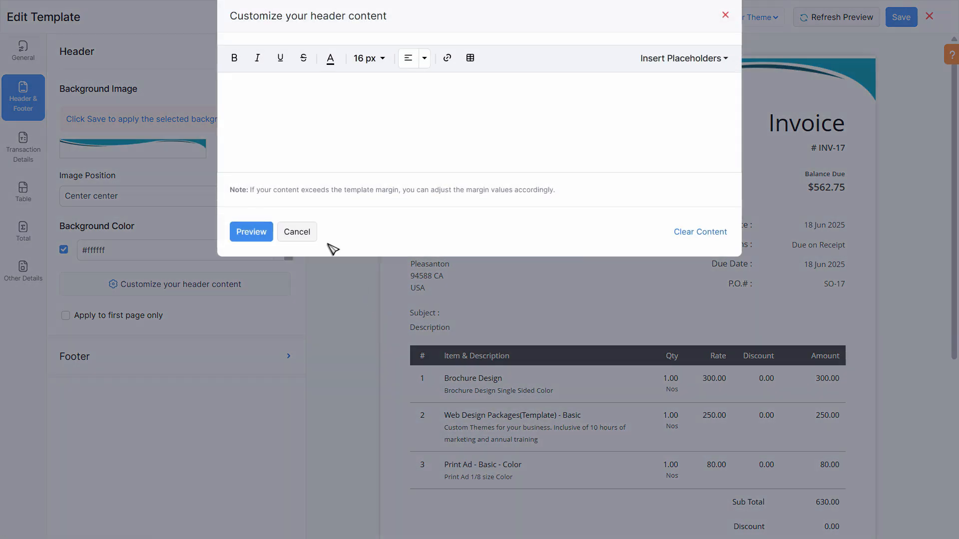
click(298, 233)
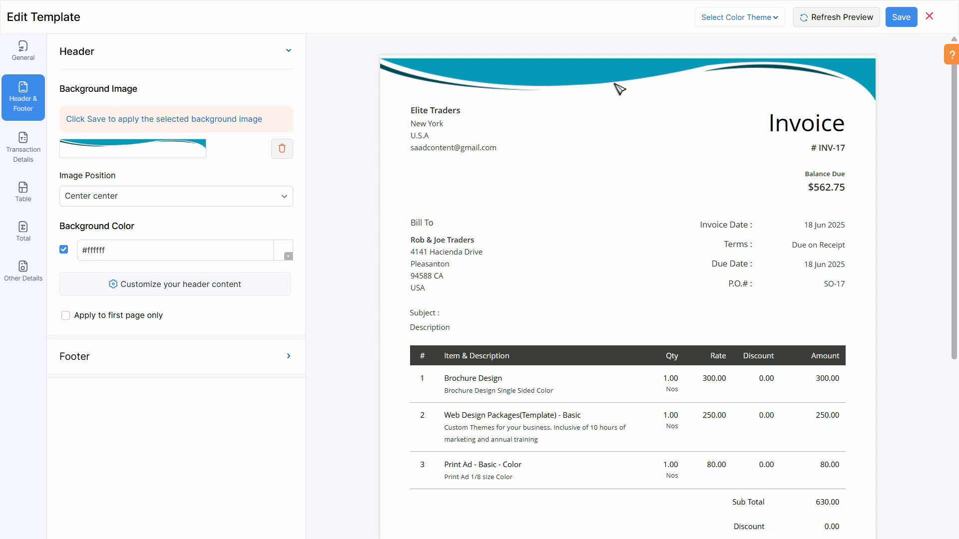
Look over the whole invoice preview and restrict the header to the first page only
scroll(724, 324, down, 7)
scroll(317, 358, up, 7)
click(65, 315)
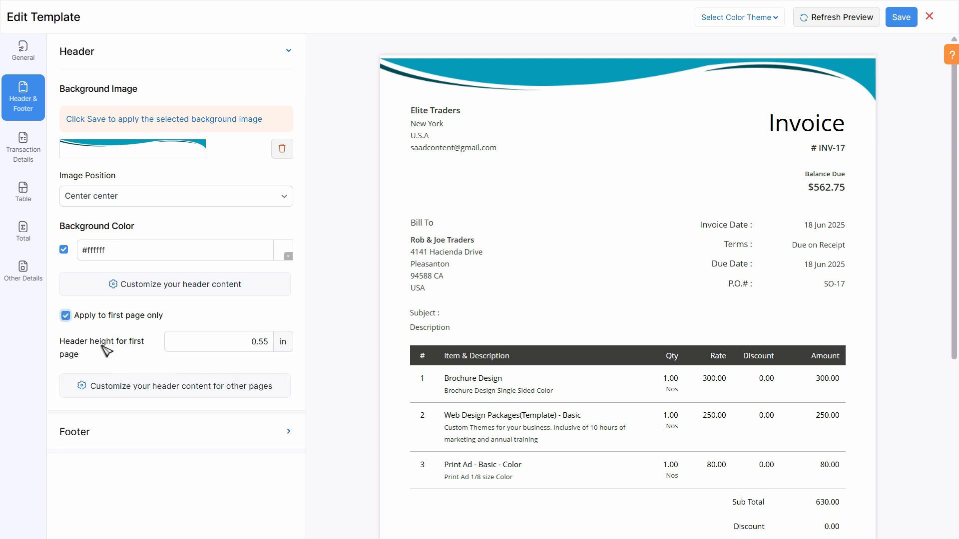
Apply the teal wave image from the gallery as the footer background, refresh the preview and check the whole invoice page
click(128, 432)
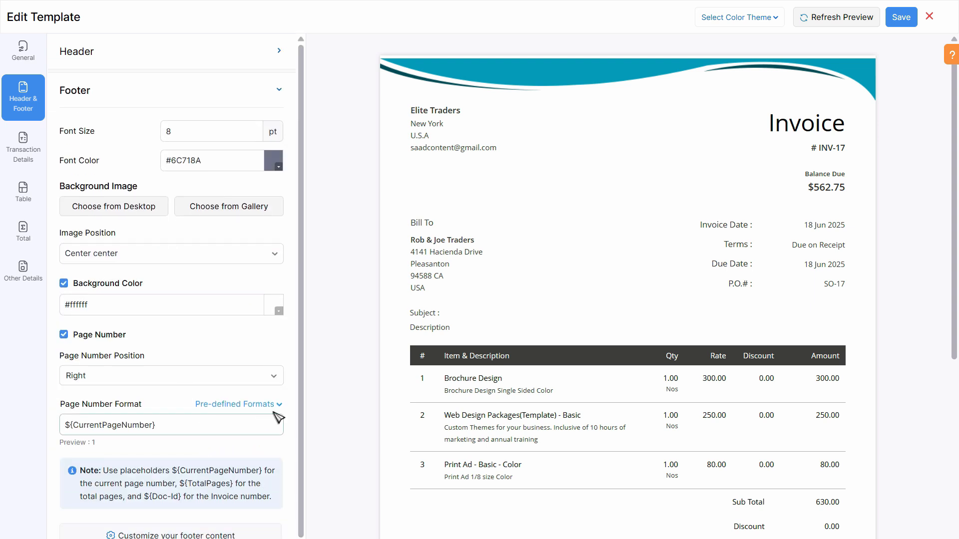
click(256, 129)
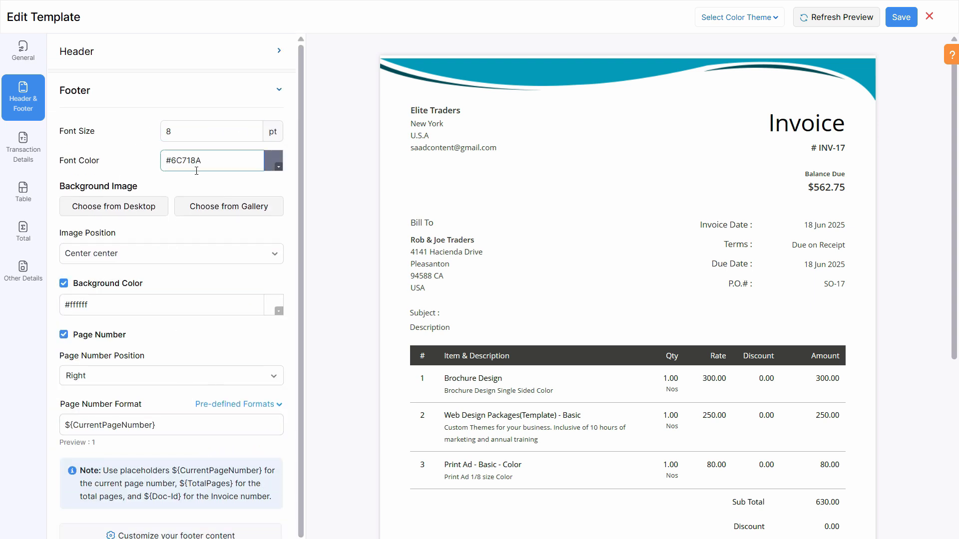
click(237, 214)
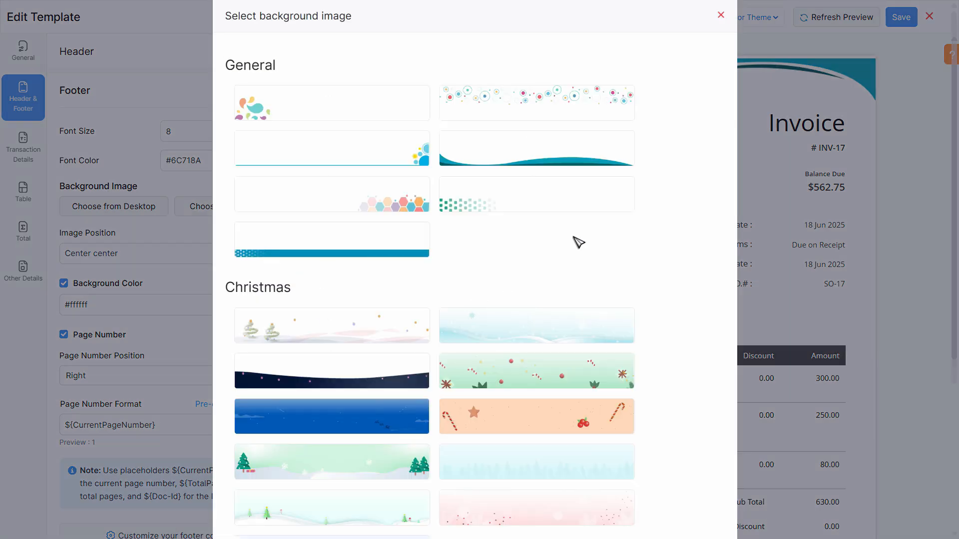
click(568, 160)
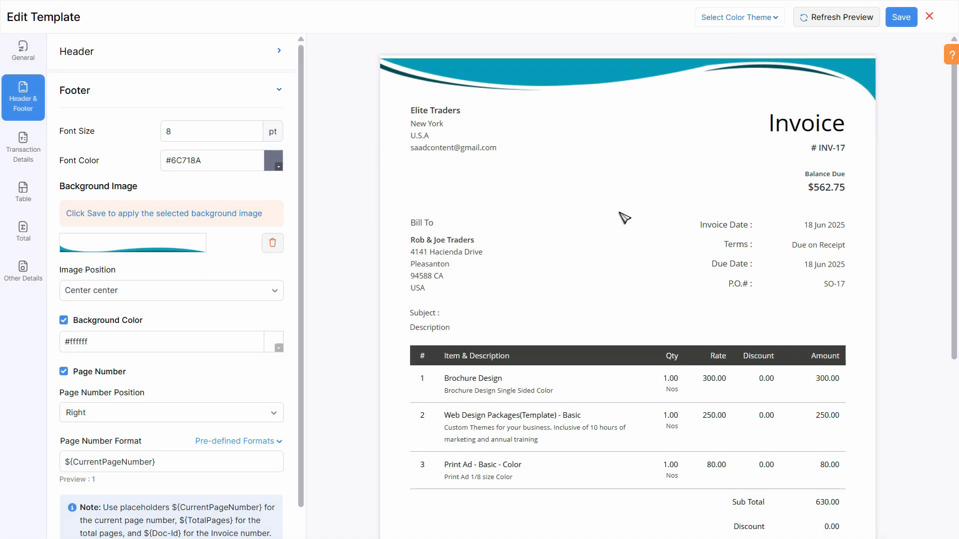
scroll(947, 228, down, 5)
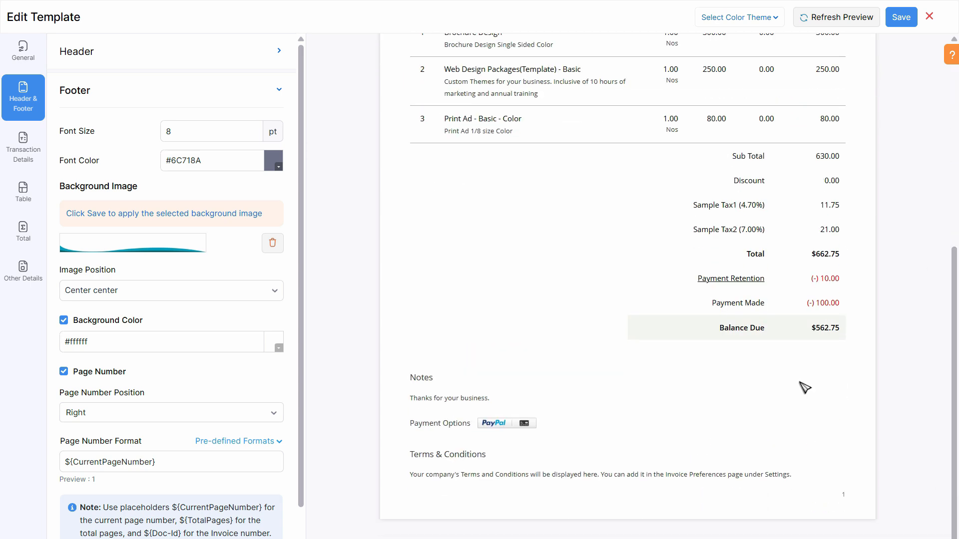
scroll(819, 139, up, 2)
click(828, 20)
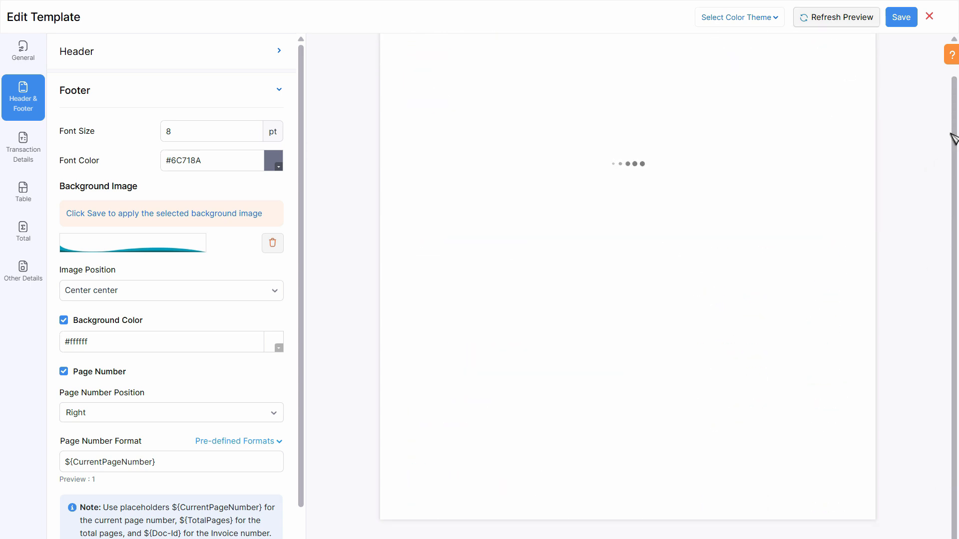
scroll(843, 436, down, 3)
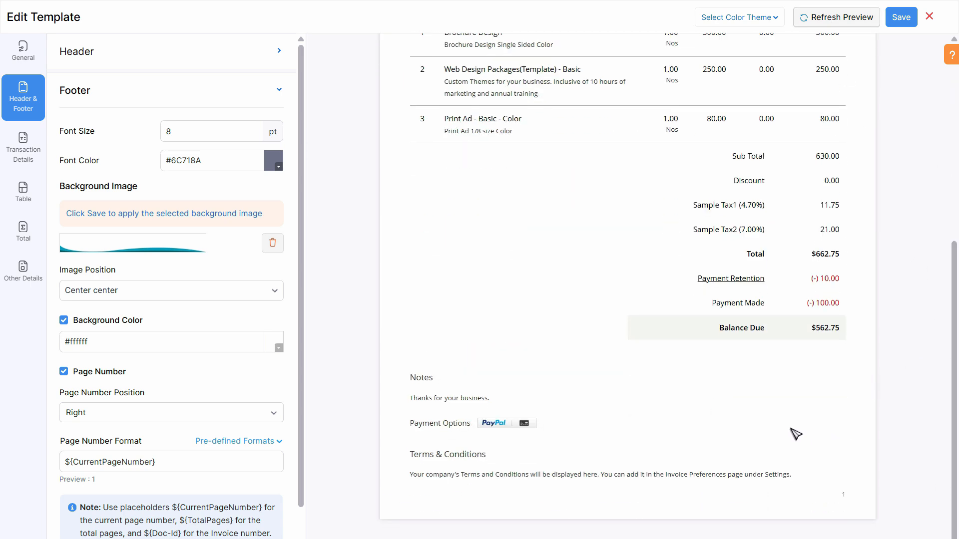
scroll(617, 459, up, 9)
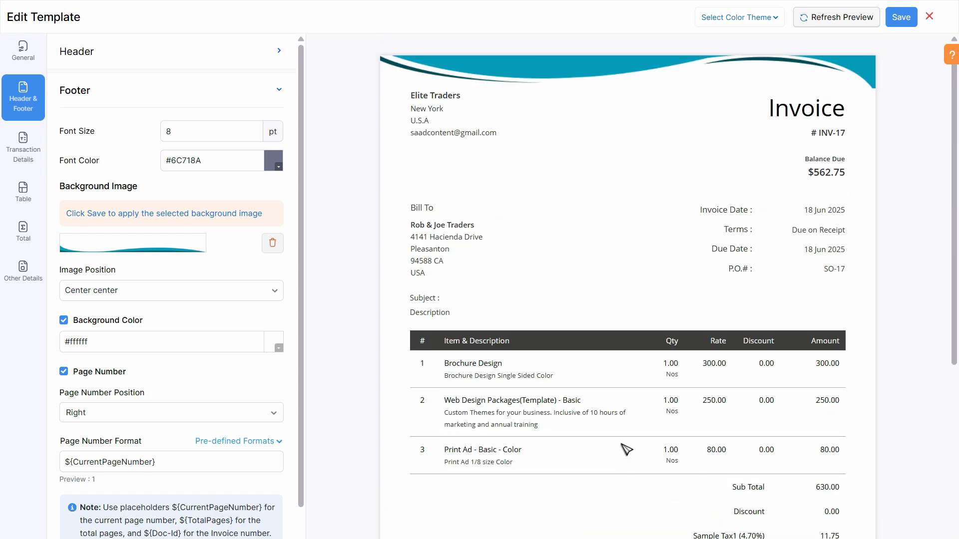
scroll(133, 319, down, 1)
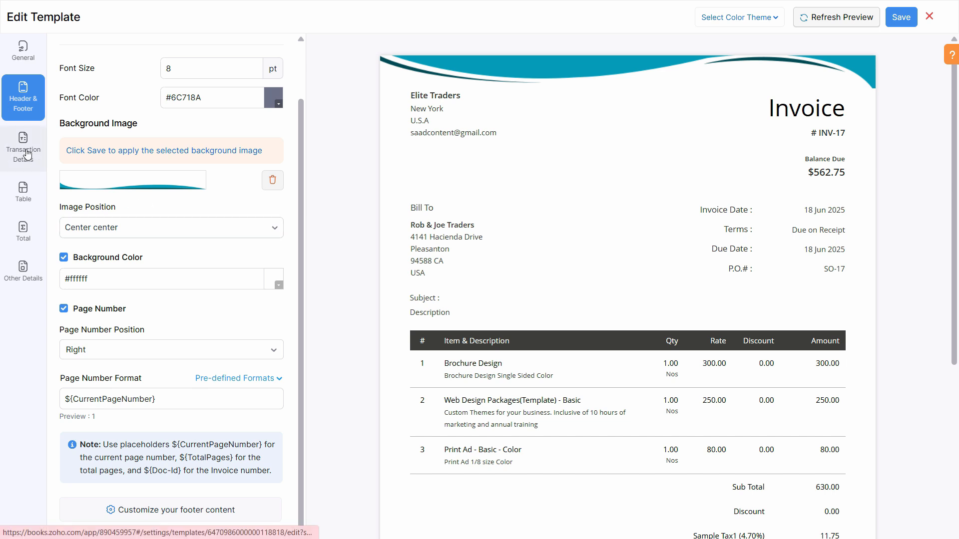
In the transaction details, upload the Accountech Transparent logo as organization logo and adjust its size on the invoice
click(27, 156)
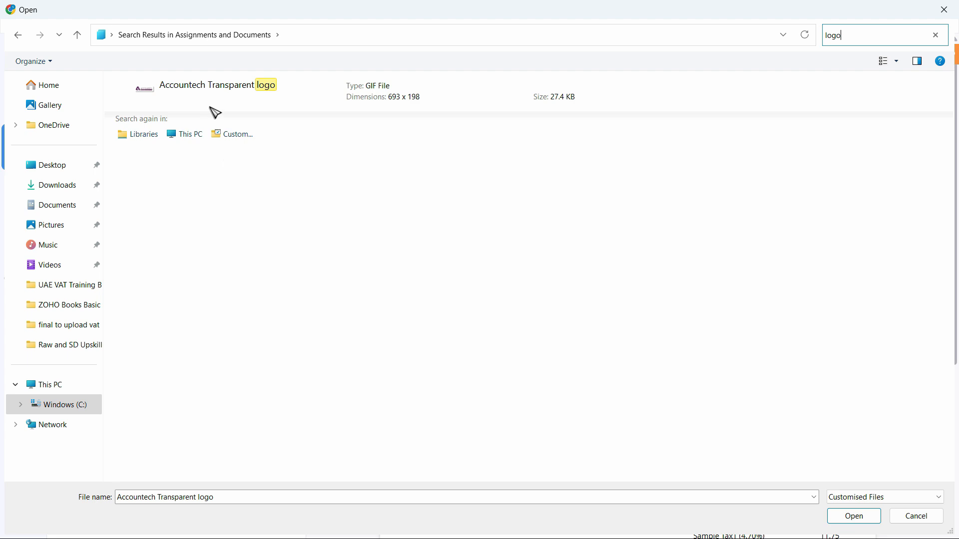
double_click(201, 101)
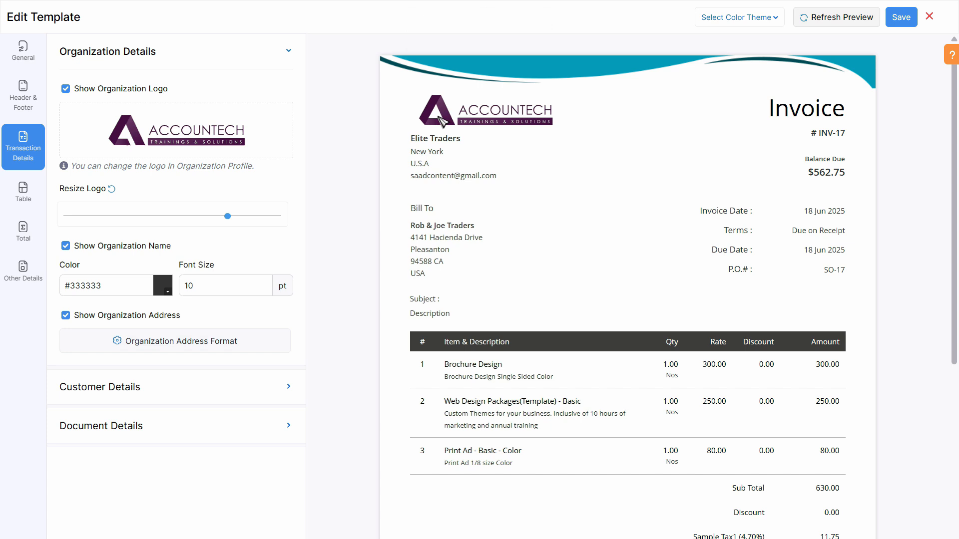
drag(221, 219, 176, 218)
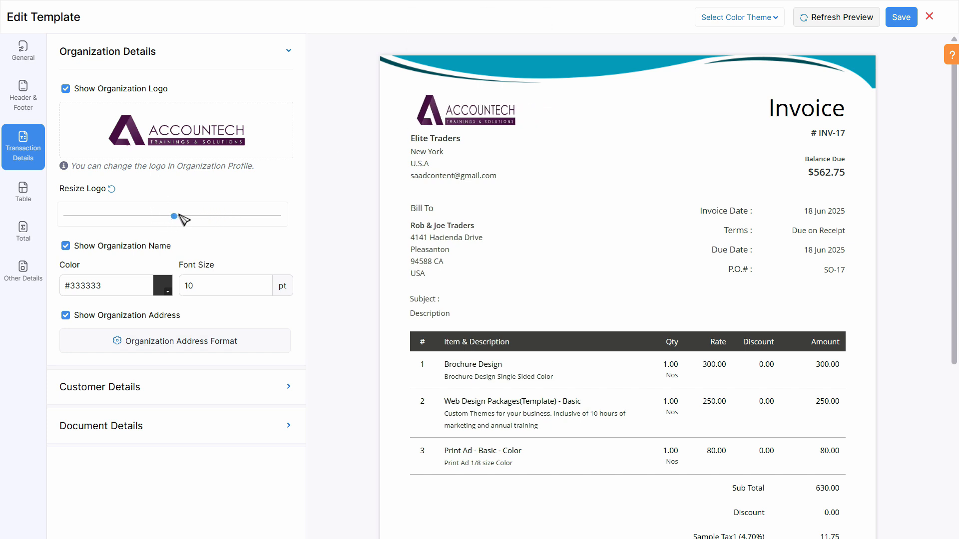
click(210, 217)
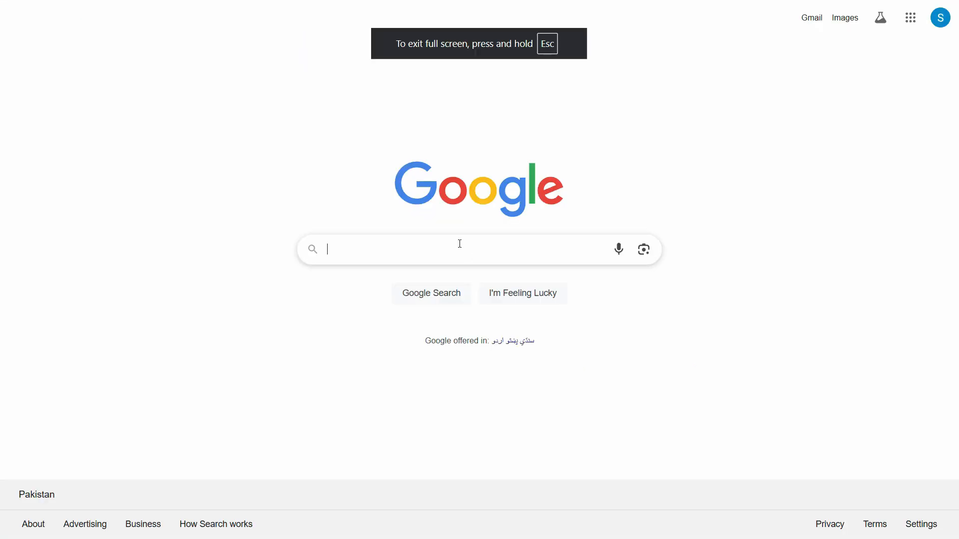
Switch to Google and search for "sample company logo"
text(sample lo)
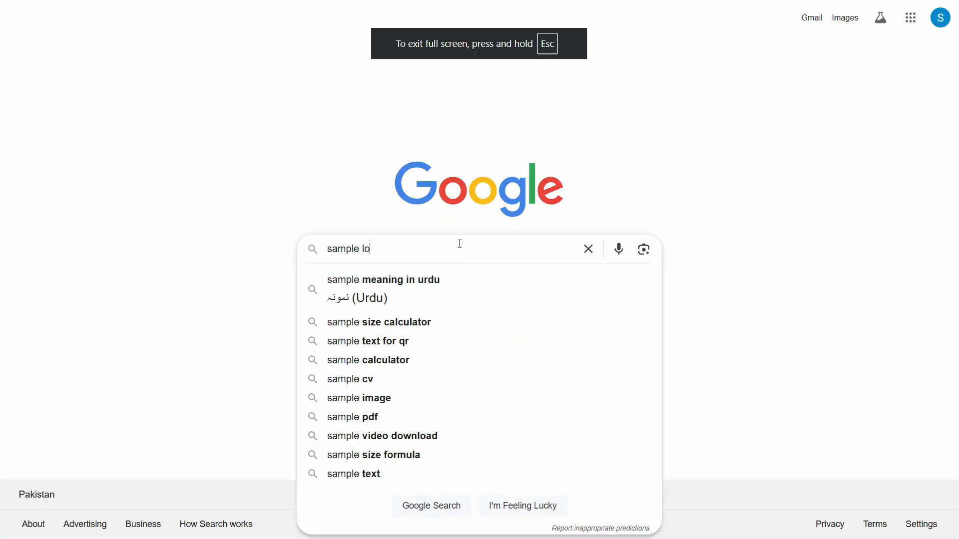
key(BackSpace)
key(BackSpace)
text(comp)
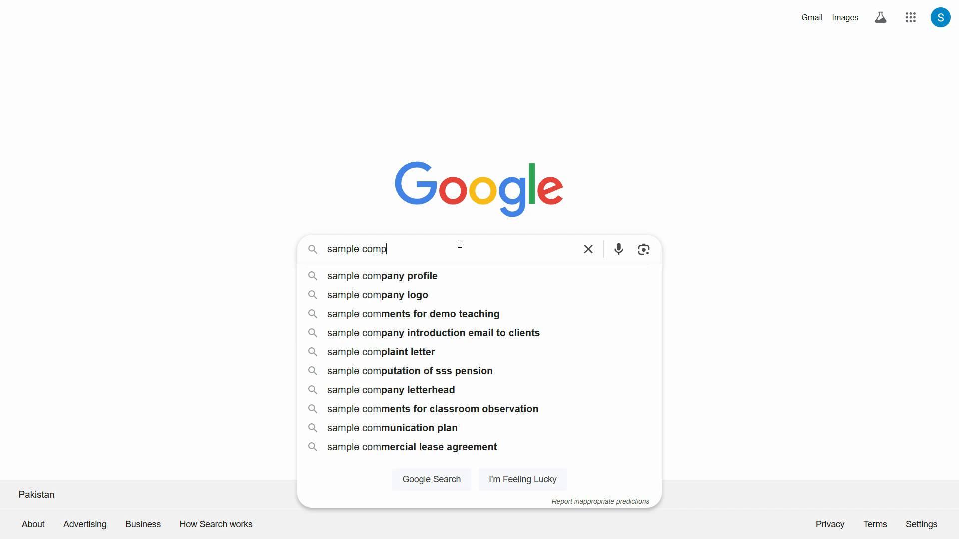
text(any logo')
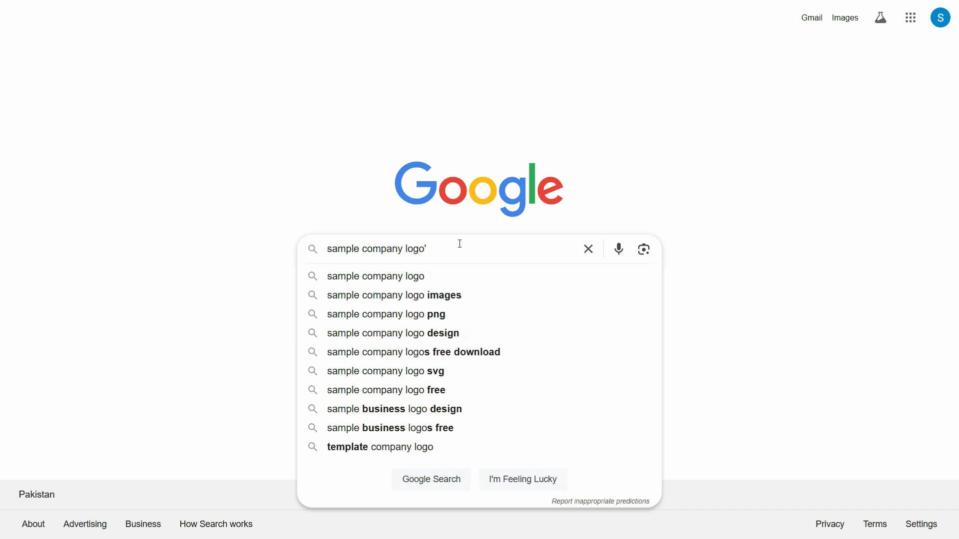
key(Return)
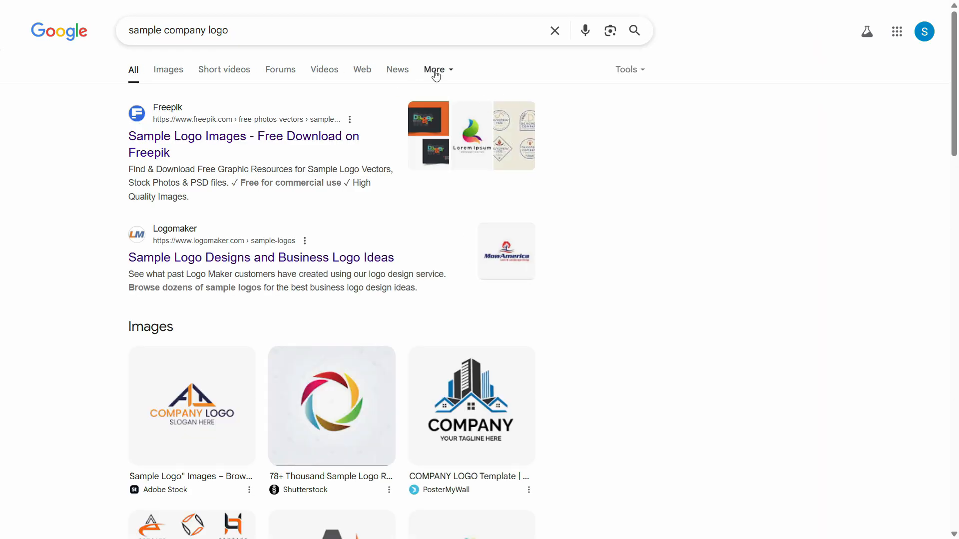
Use Google's Advanced Search to restrict the results to usage rights "free to use or share" and look through them
click(629, 70)
click(630, 70)
click(631, 71)
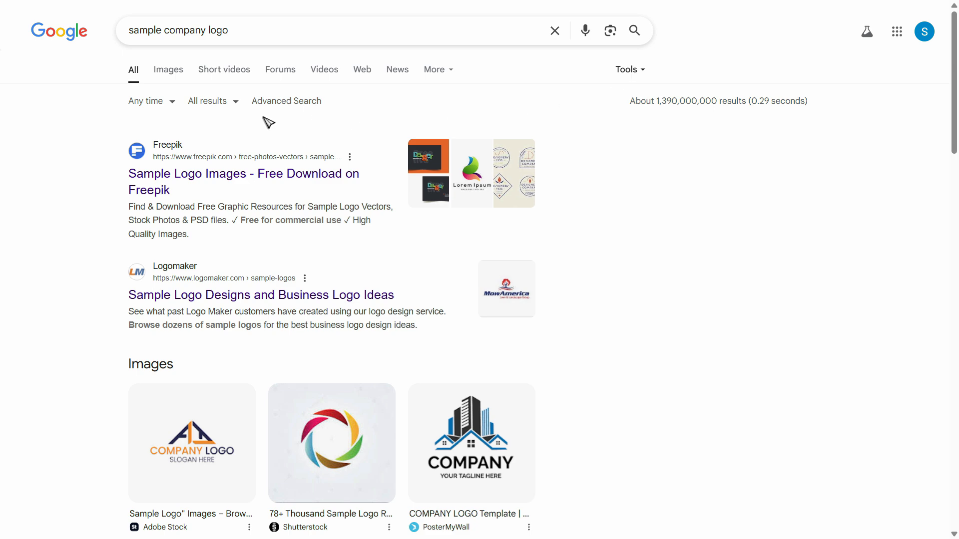
click(212, 102)
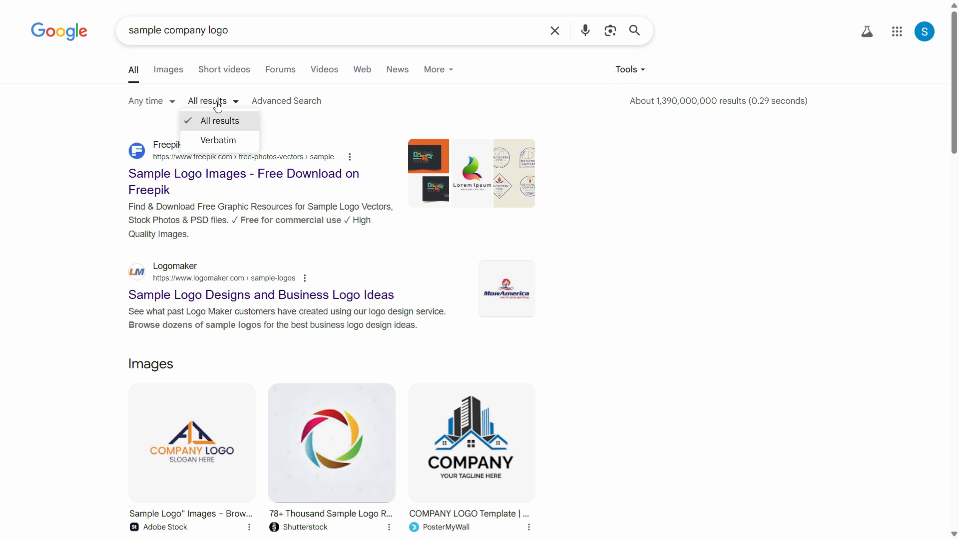
click(146, 102)
click(304, 103)
click(303, 104)
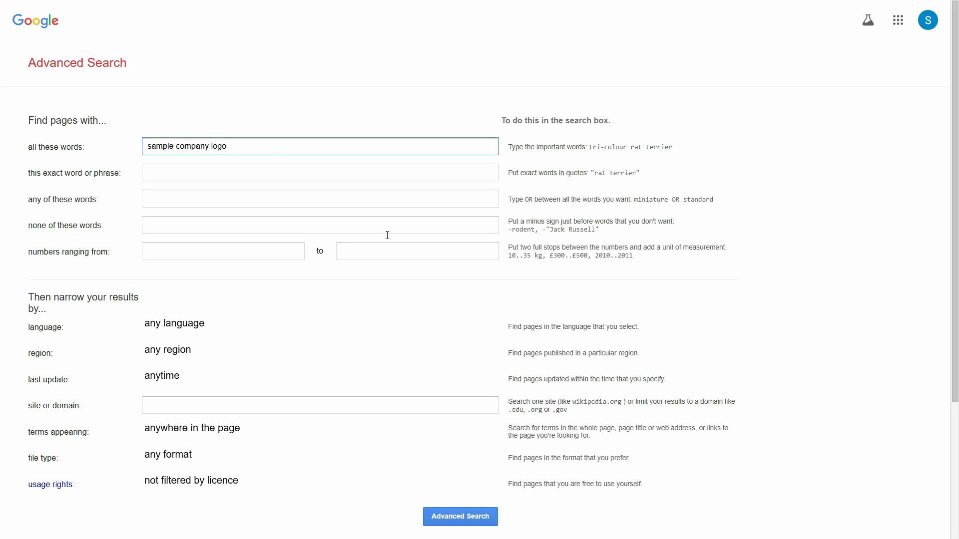
scroll(265, 437, down, 3)
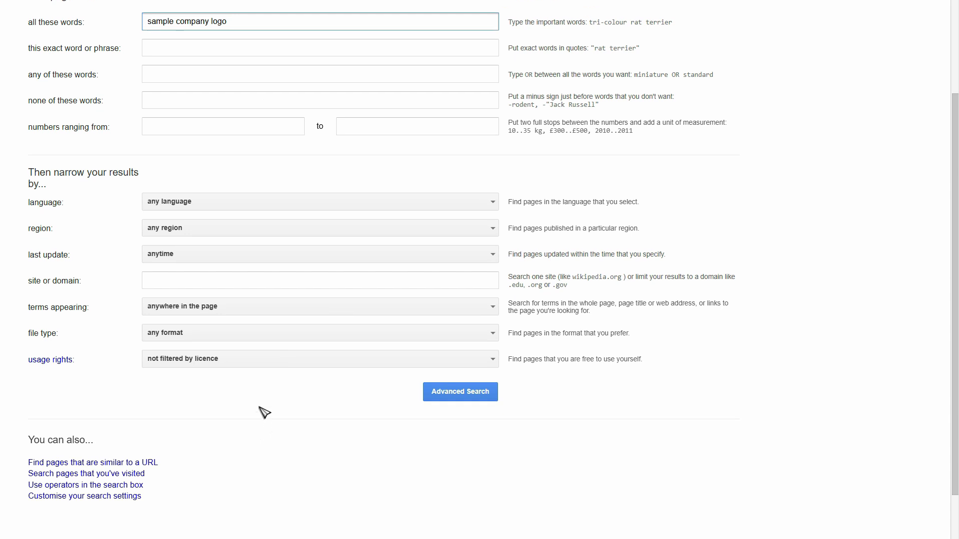
click(242, 360)
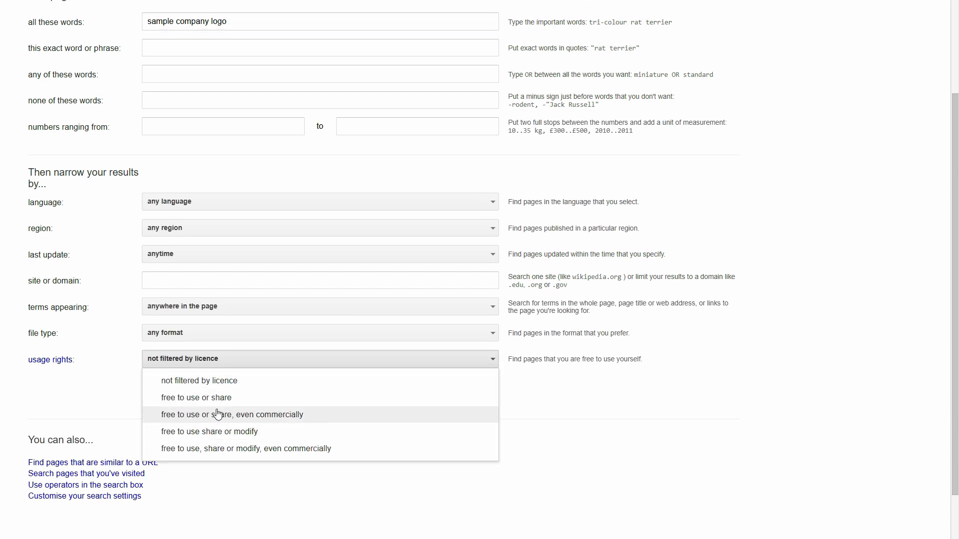
click(199, 398)
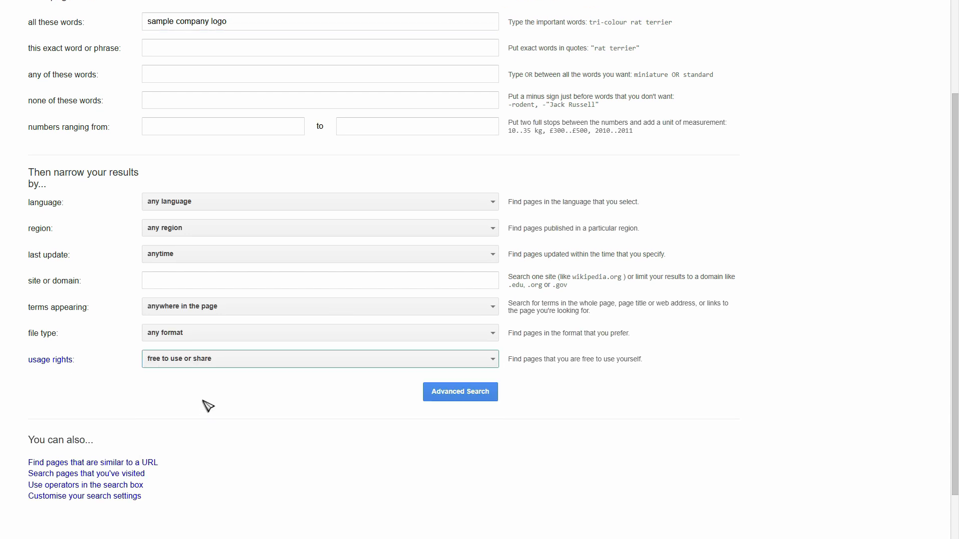
click(466, 402)
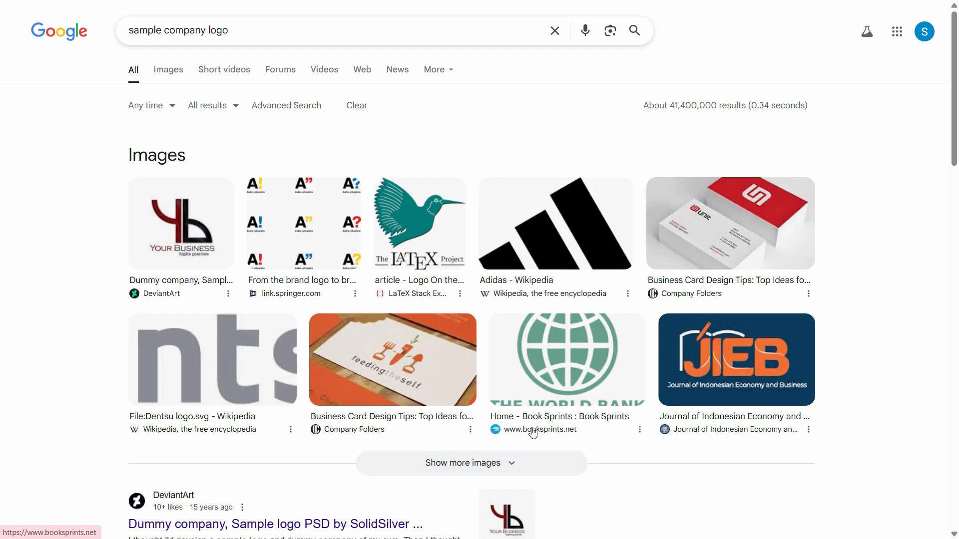
scroll(934, 252, down, 5)
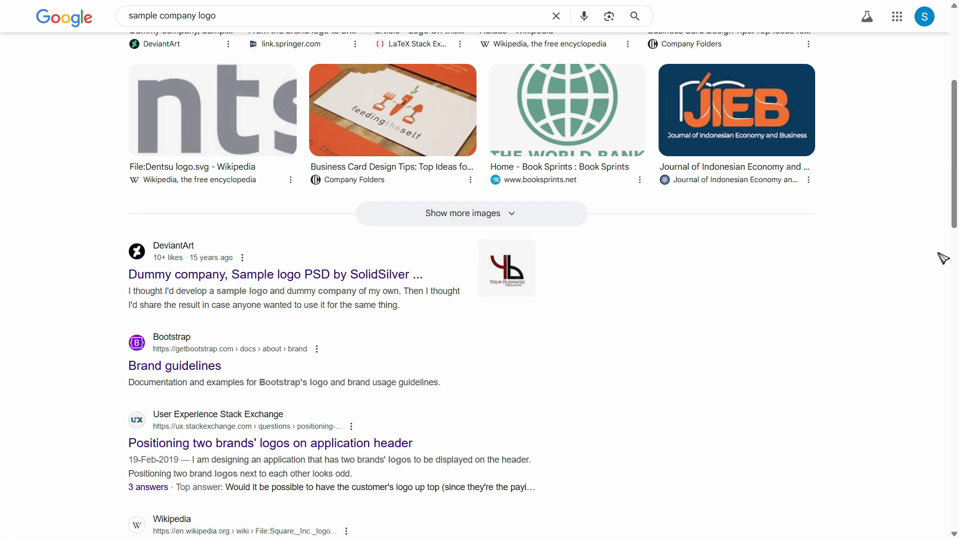
scroll(942, 258, up, 5)
From the image results, save the purple feather logo from Freelancer to Downloads as "Company Logo"
click(166, 68)
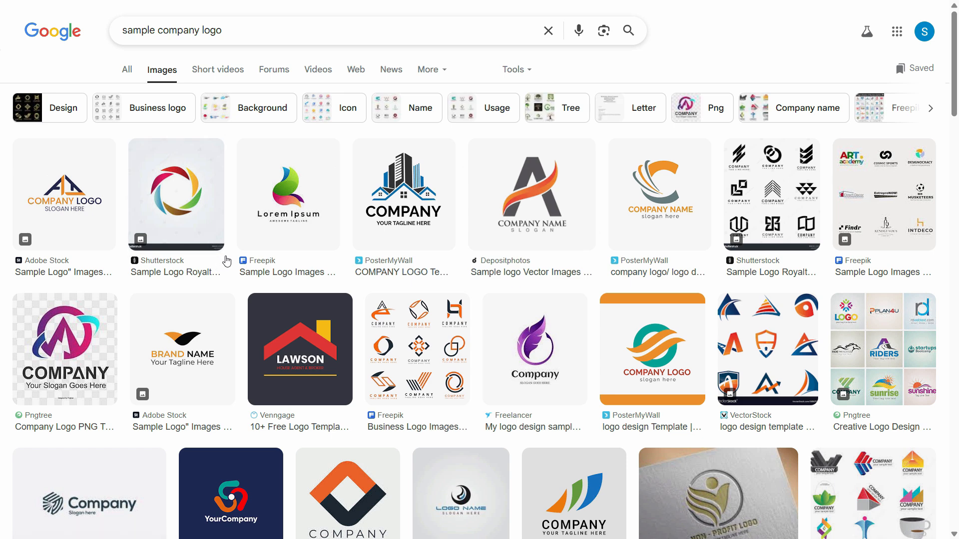
click(550, 358)
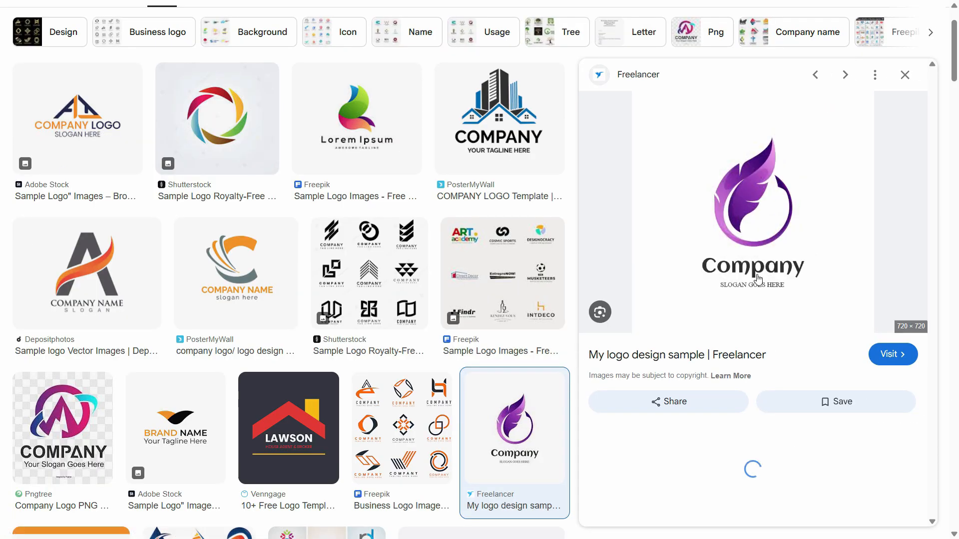
right_click(772, 215)
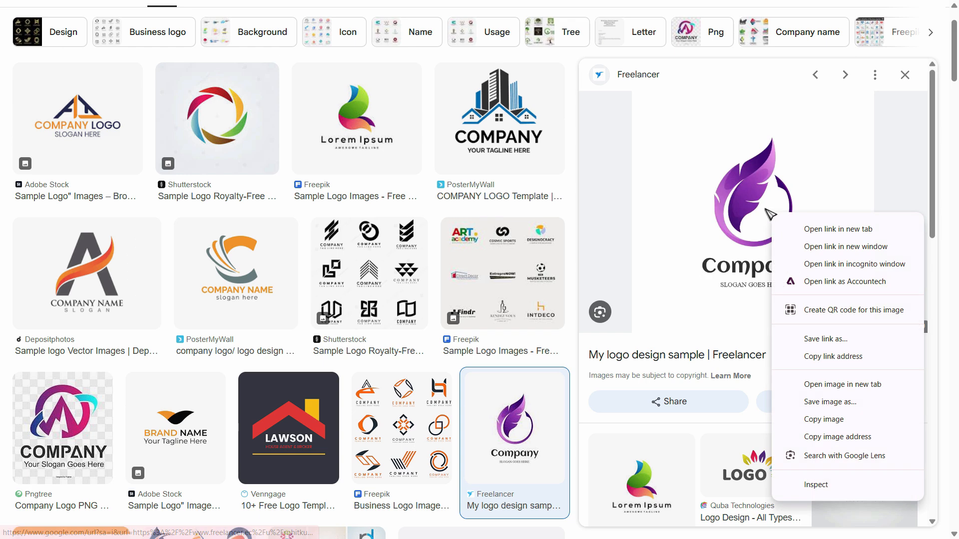
click(821, 420)
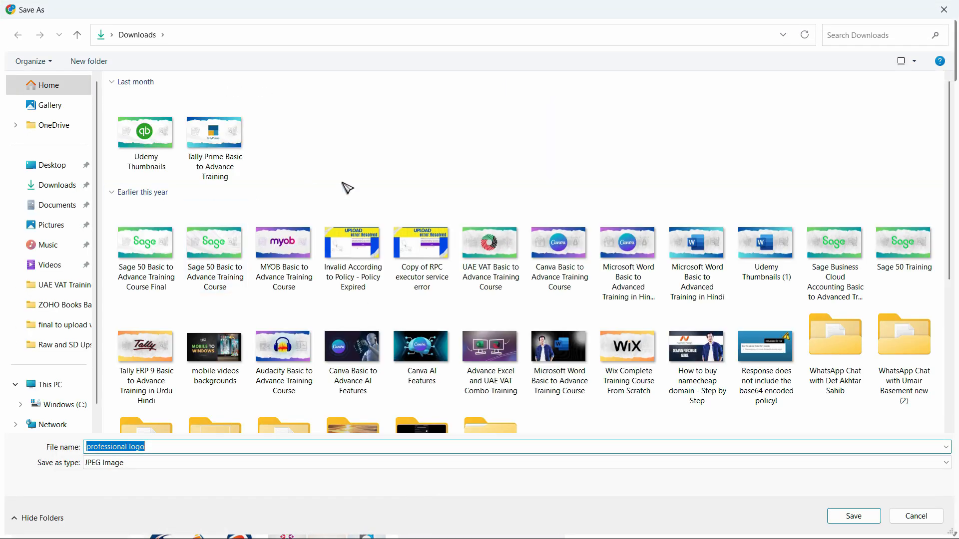
text(Company)
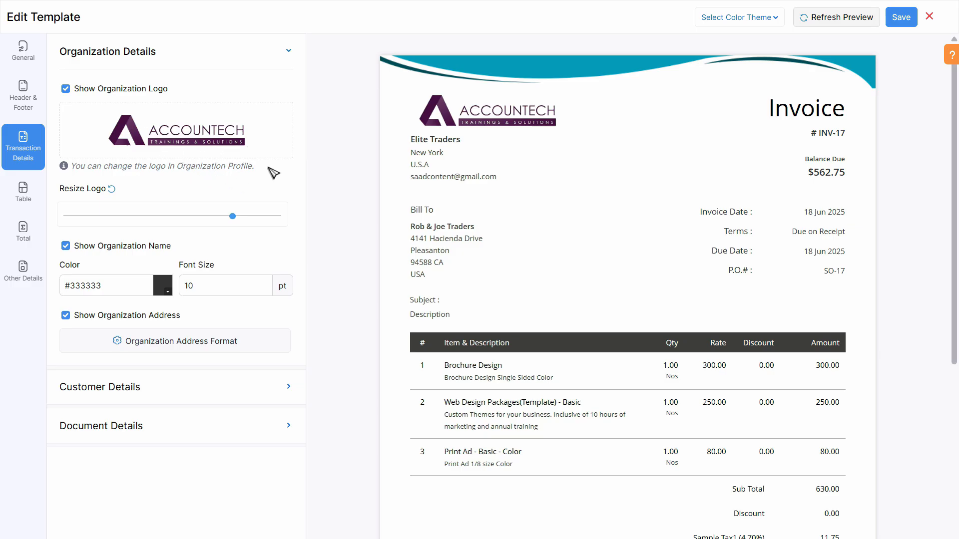
Return to Zoho Books, save the invoice template and open the organization profile in the settings
click(912, 21)
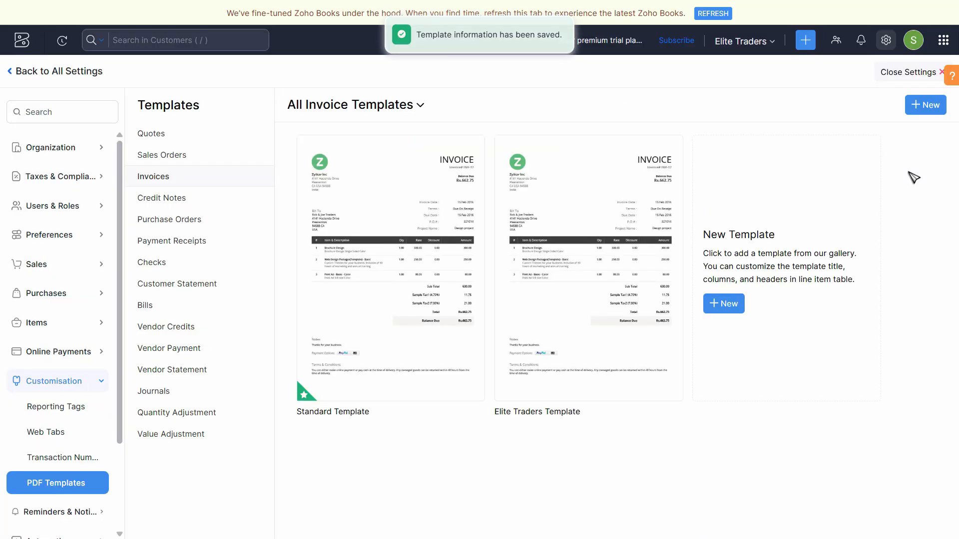
click(885, 40)
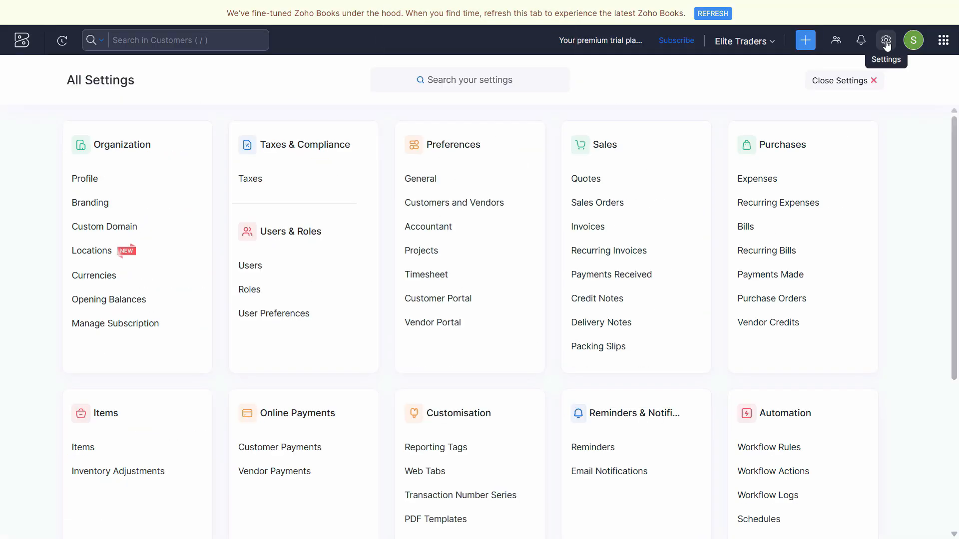
click(94, 183)
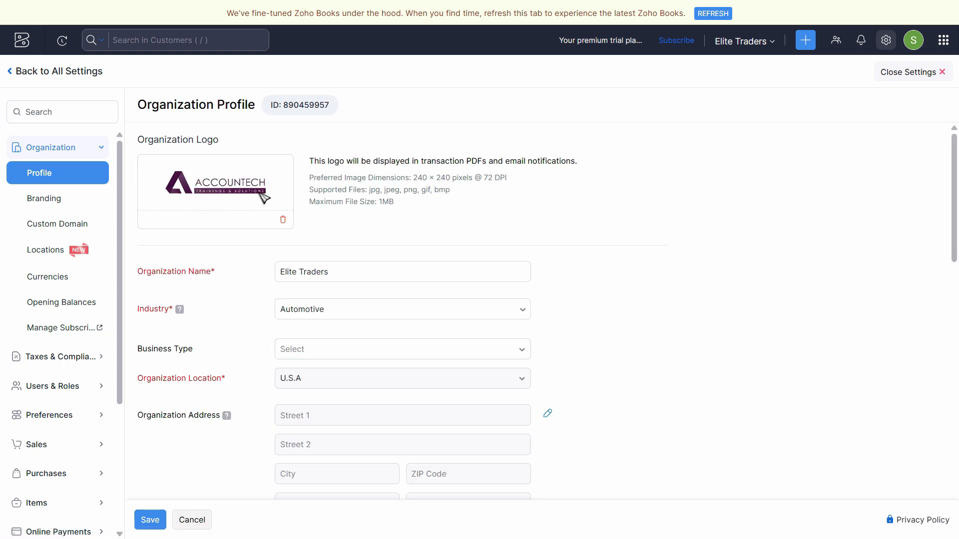
Remove the current organization logo and try to upload the "Company Logo" file from Downloads as its replacement
click(283, 219)
click(358, 124)
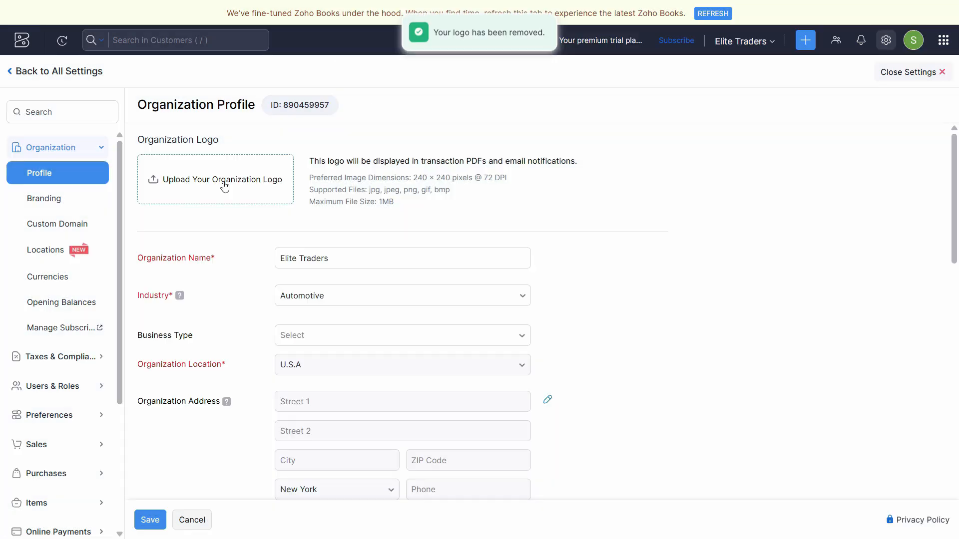
click(225, 184)
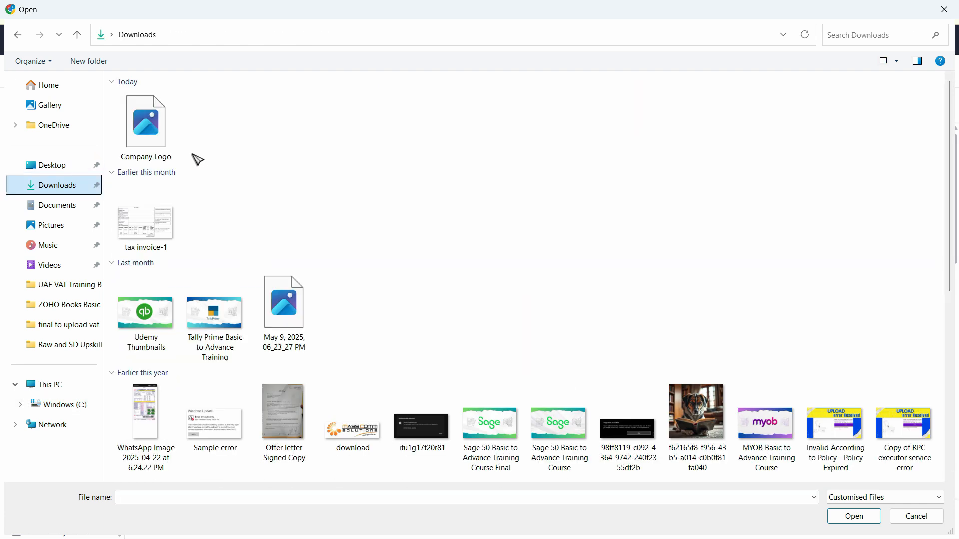
double_click(145, 122)
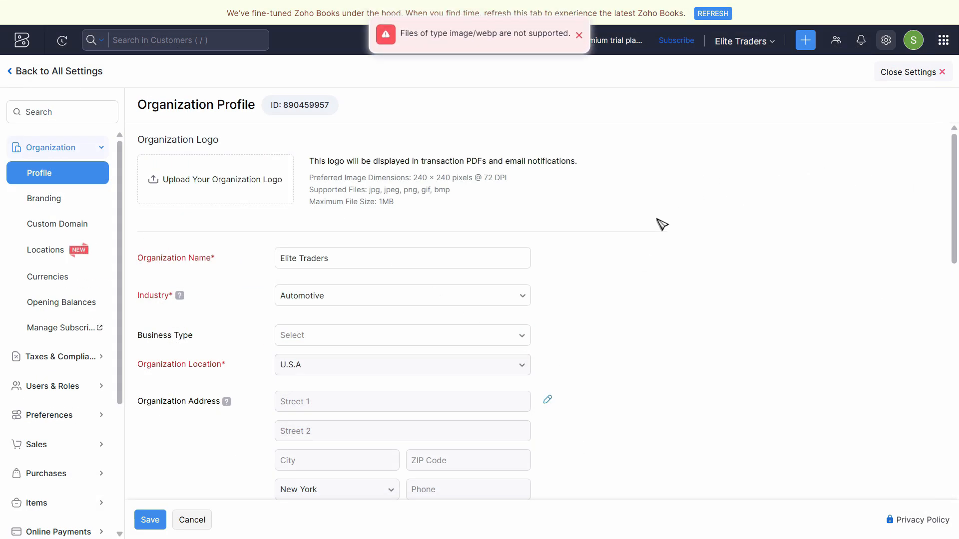
Switch to the Google image results for "sample company logo" and close the preview of the purple feather logo
key(super)
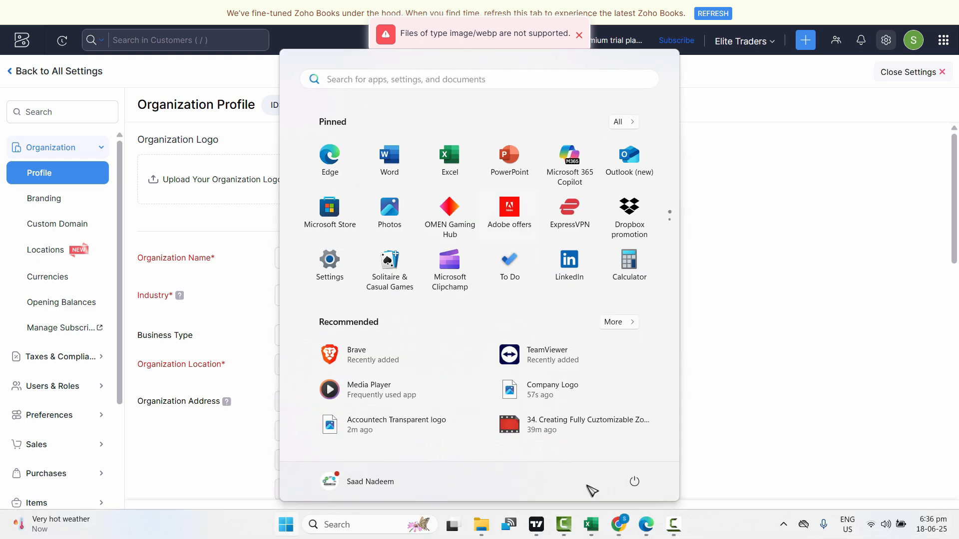
mouse_move(620, 530)
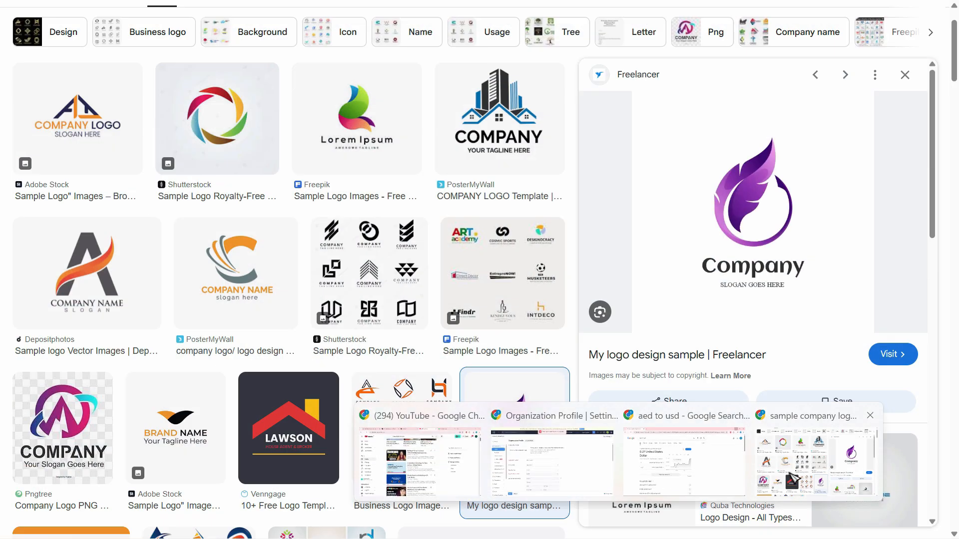
click(769, 474)
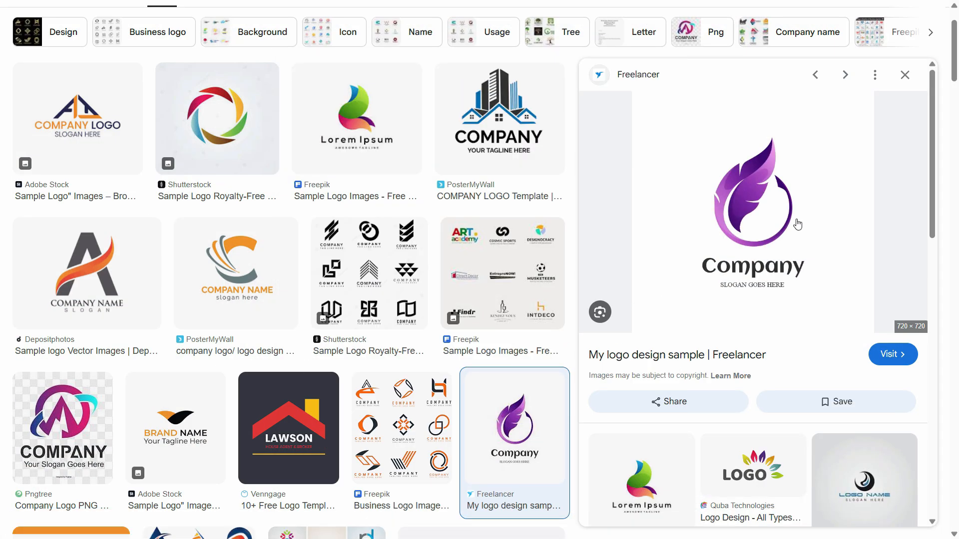
click(905, 74)
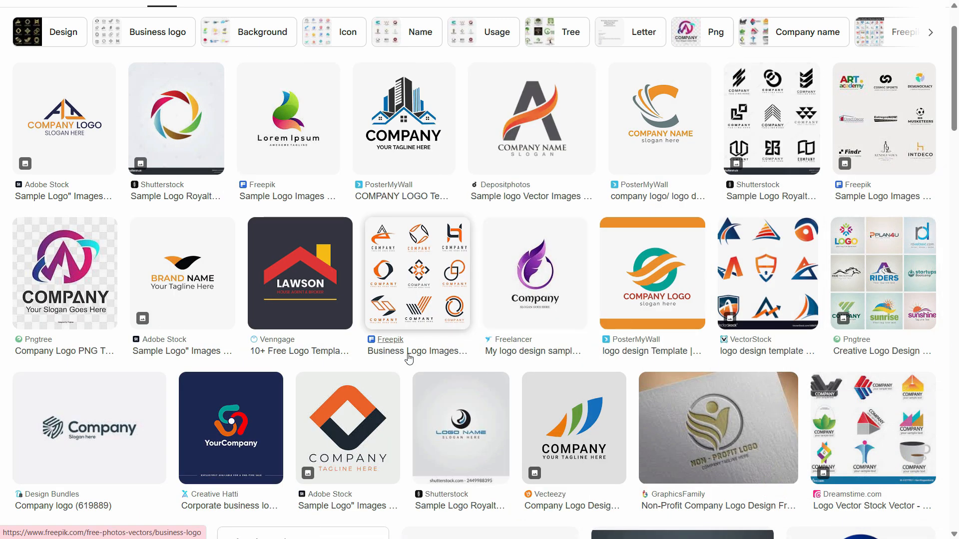
click(191, 135)
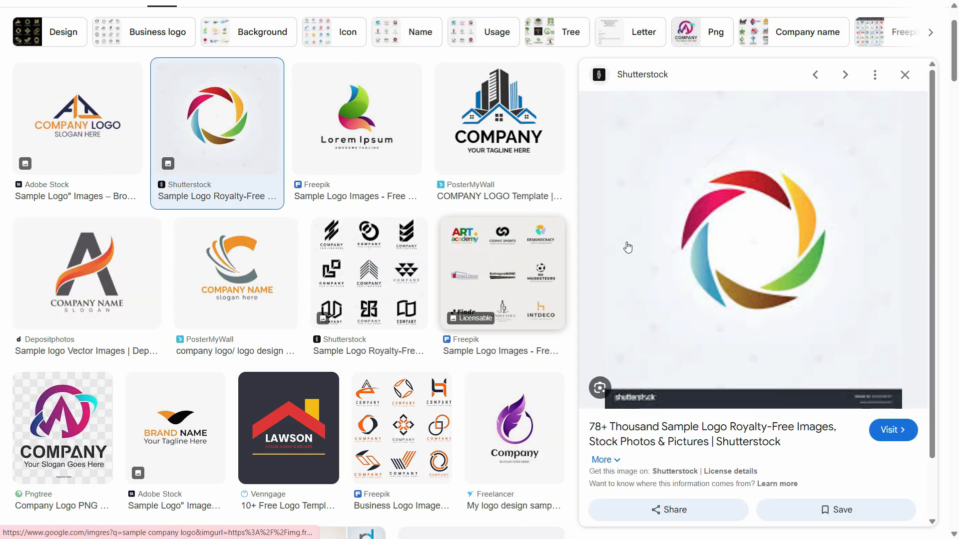
click(906, 76)
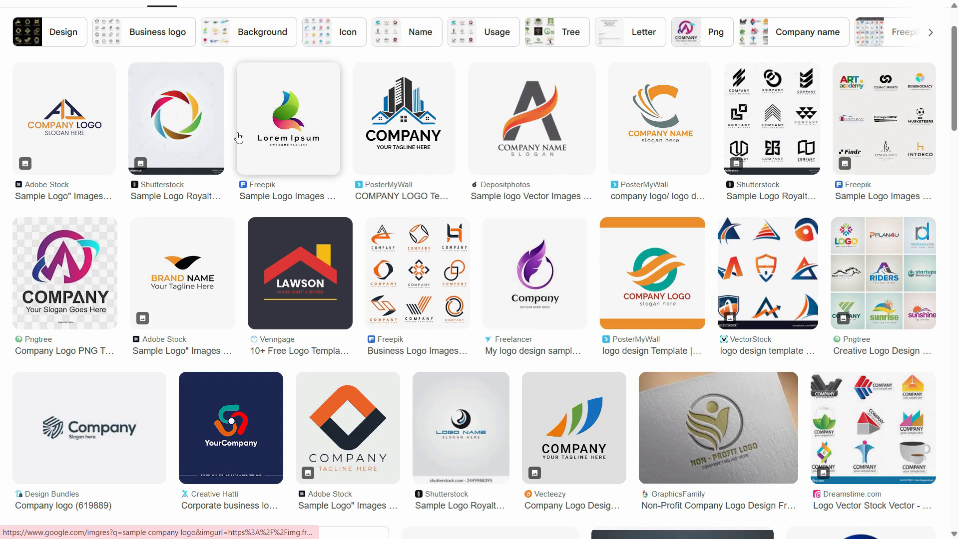
click(199, 131)
right_click(755, 243)
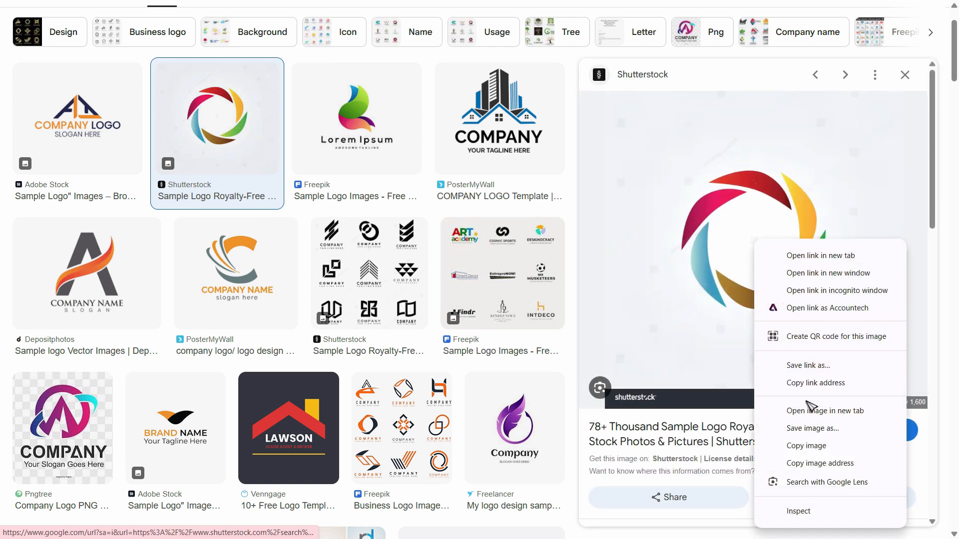
click(904, 76)
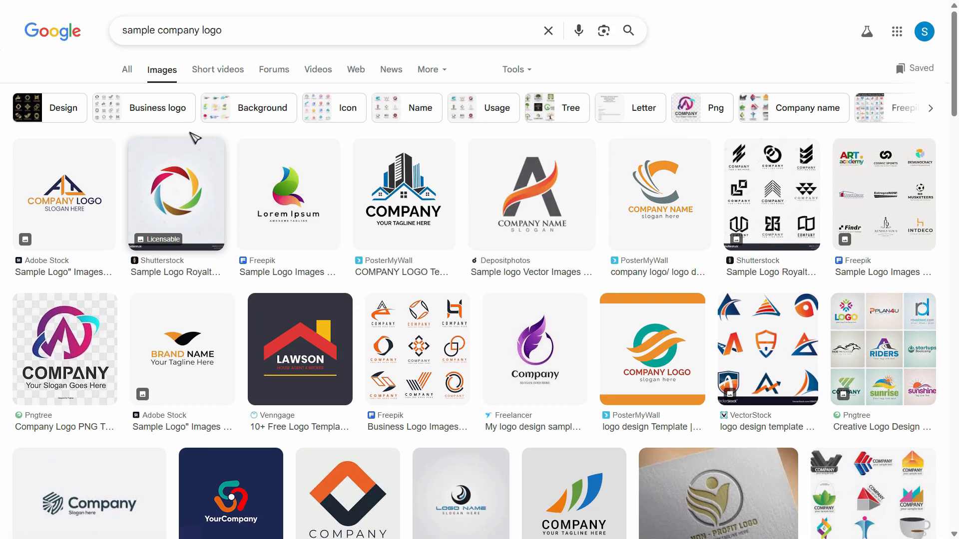
Filter the "sample company logo" image results by color to show only transparent images
click(499, 76)
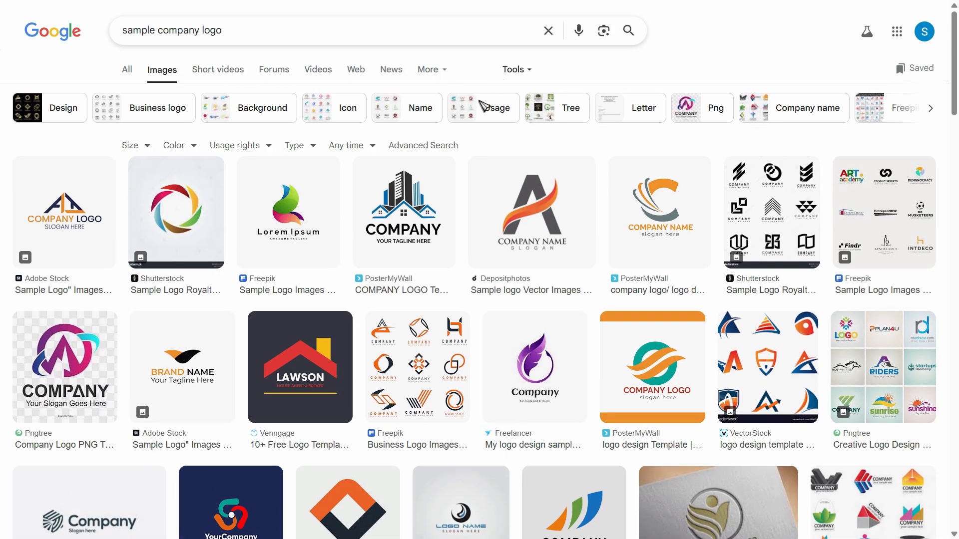
click(177, 147)
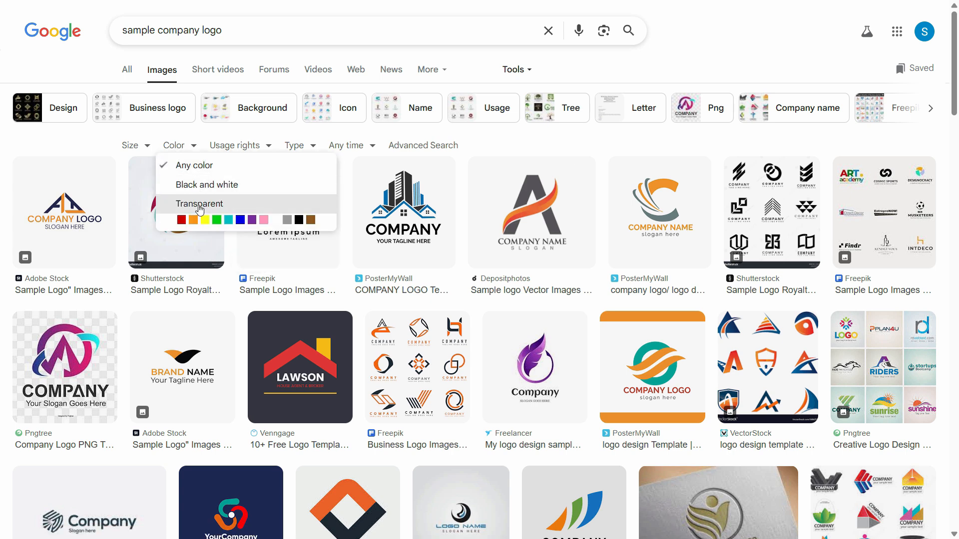
click(312, 205)
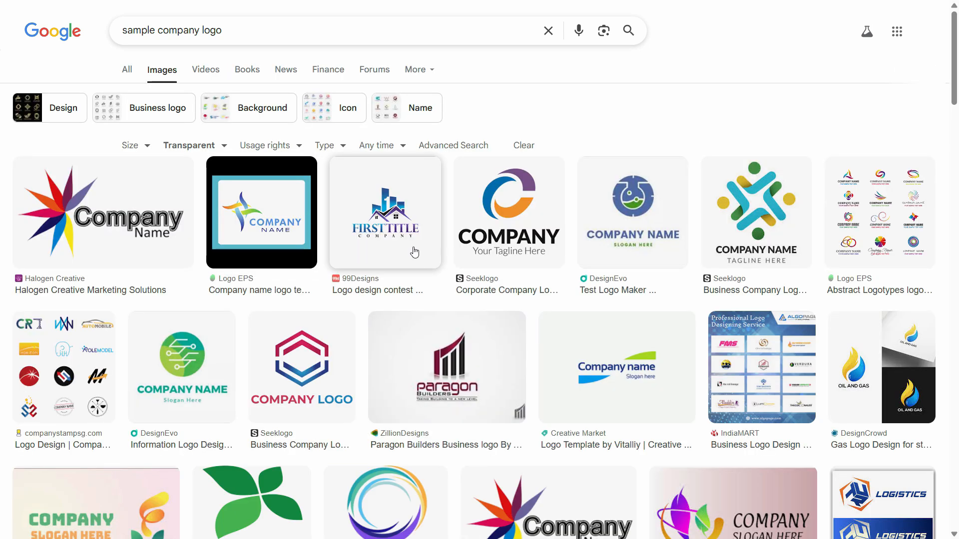
Save the Seeklogo corporate company logo to Downloads as a PNG image under its suggested name
click(541, 250)
right_click(756, 303)
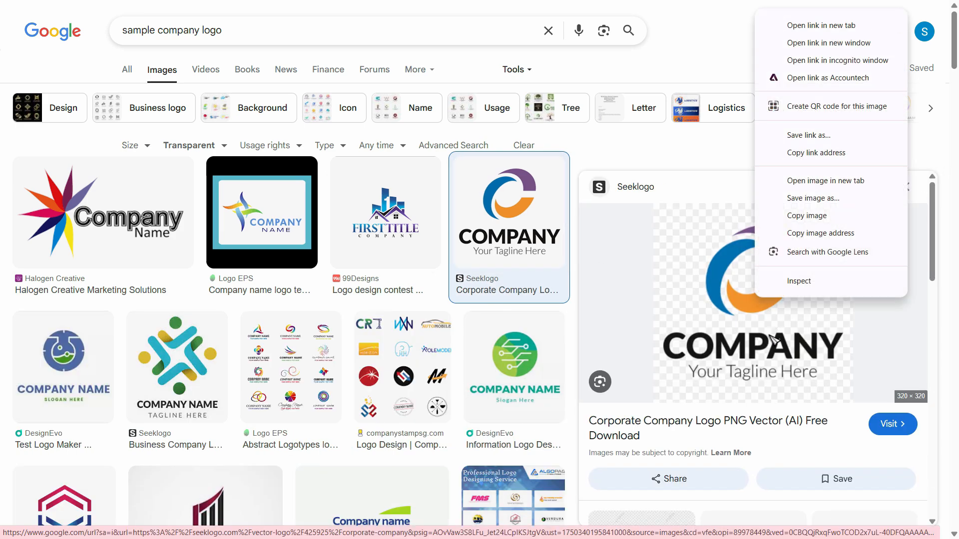
click(792, 198)
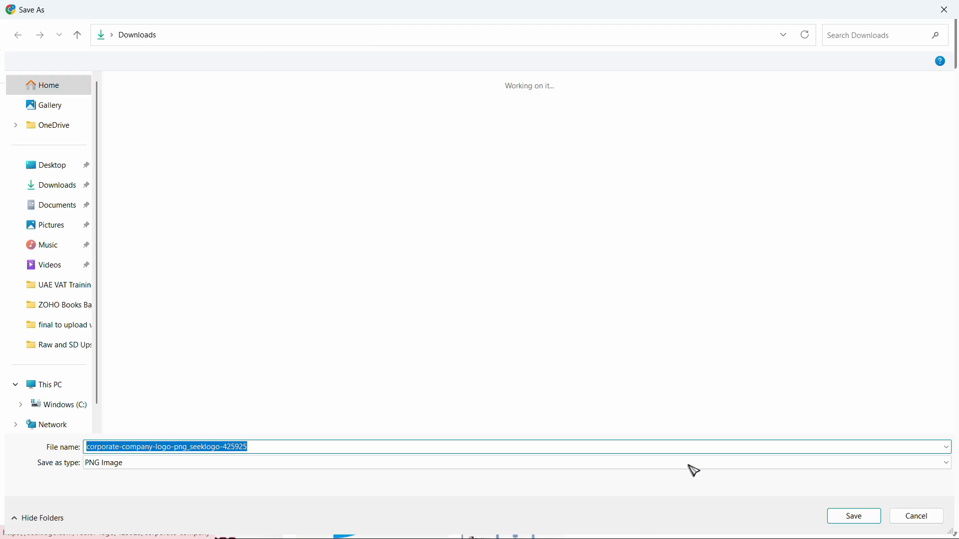
click(852, 516)
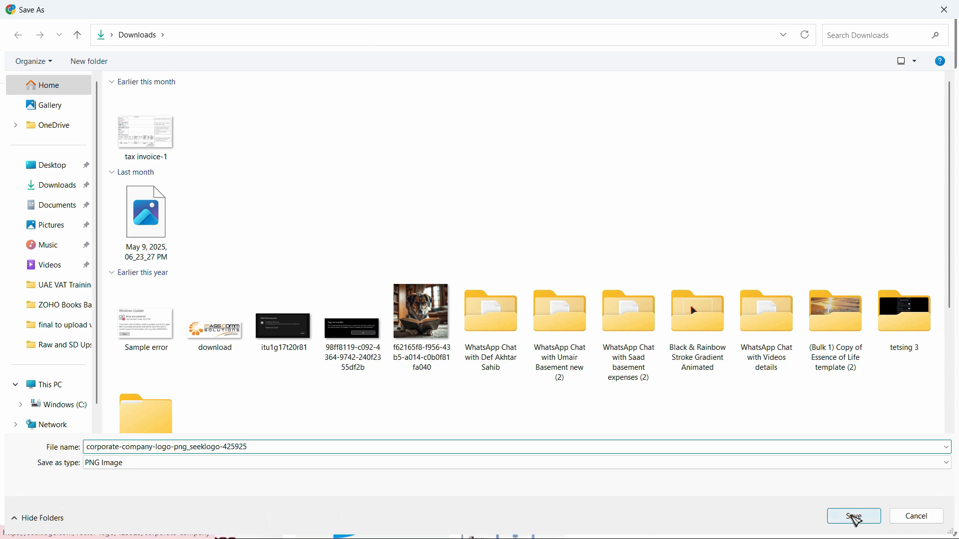
Return to Zoho Books, upload the downloaded Seeklogo PNG as the organization logo and save the organization profile
key(super)
mouse_move(619, 529)
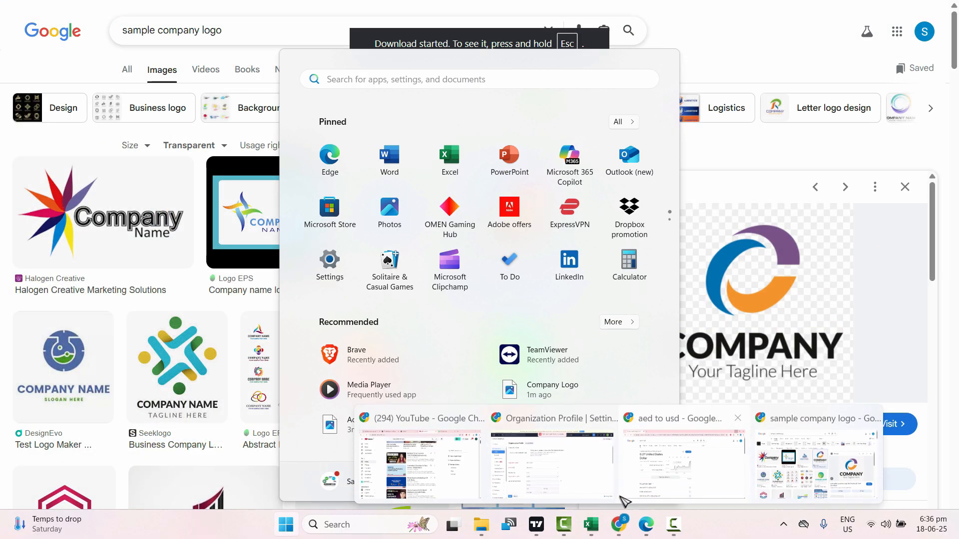
click(582, 450)
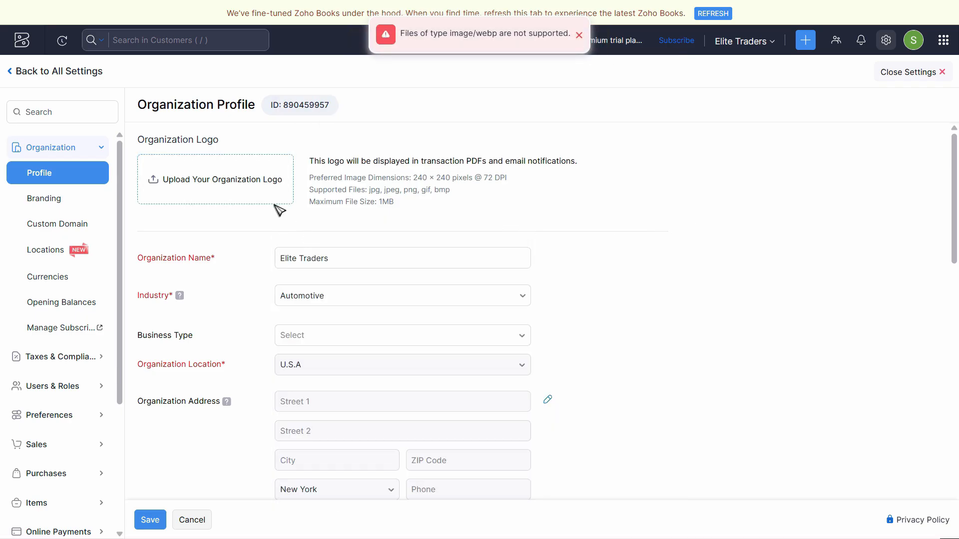
click(274, 203)
double_click(144, 138)
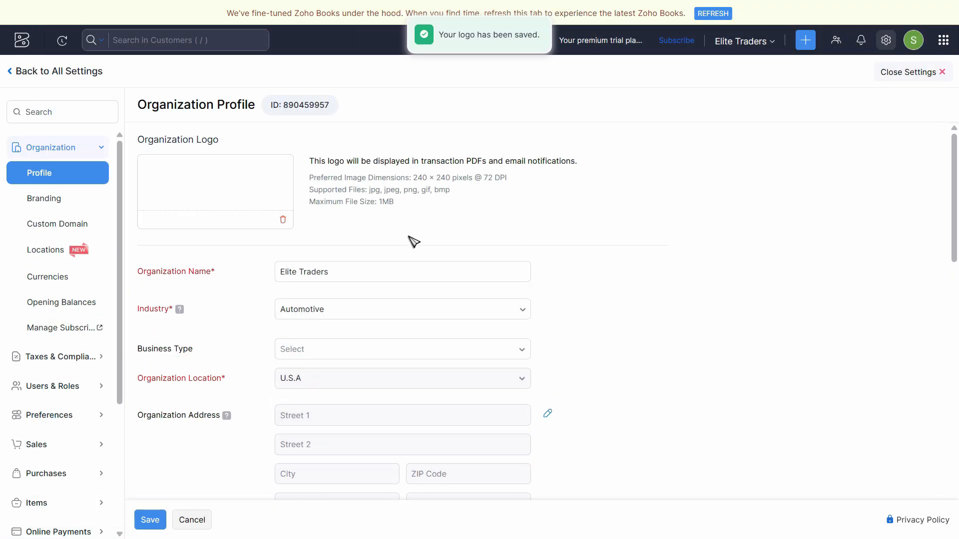
click(146, 522)
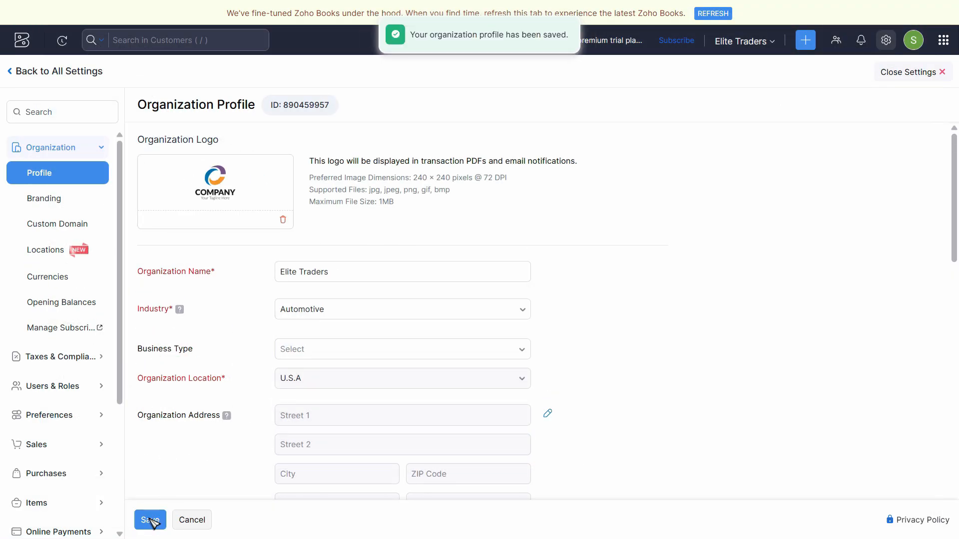
Go to the PDF templates in the settings and open the Elite Traders Template for invoices for editing
click(887, 41)
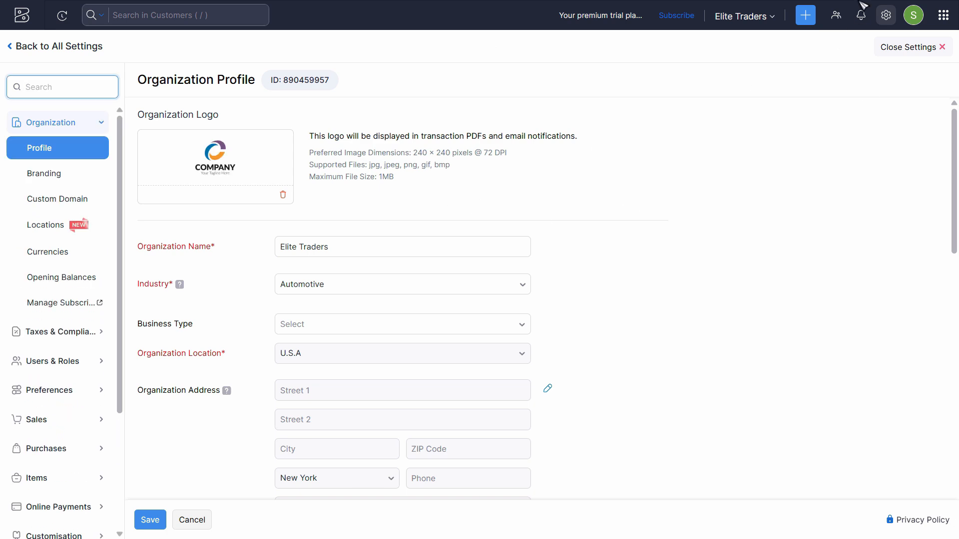
click(889, 16)
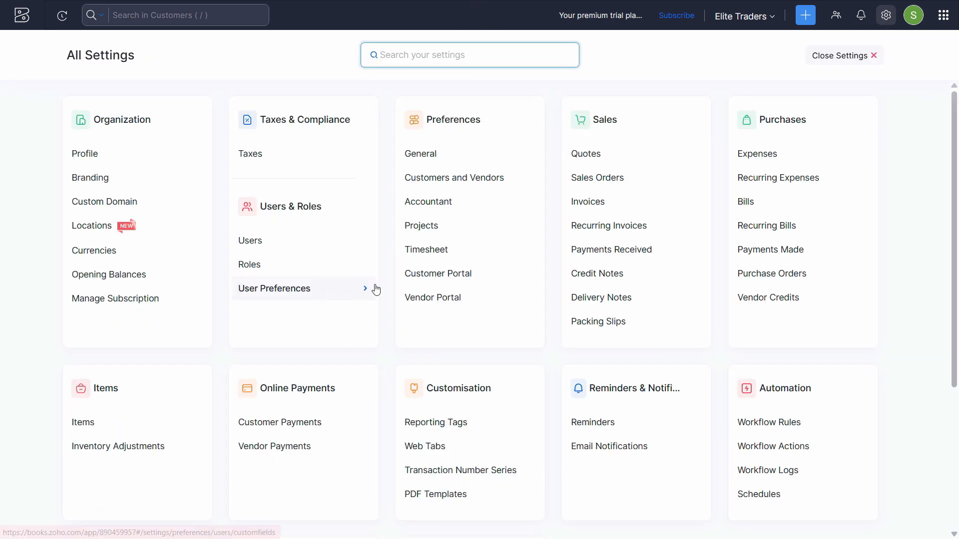
click(423, 494)
mouse_move(522, 278)
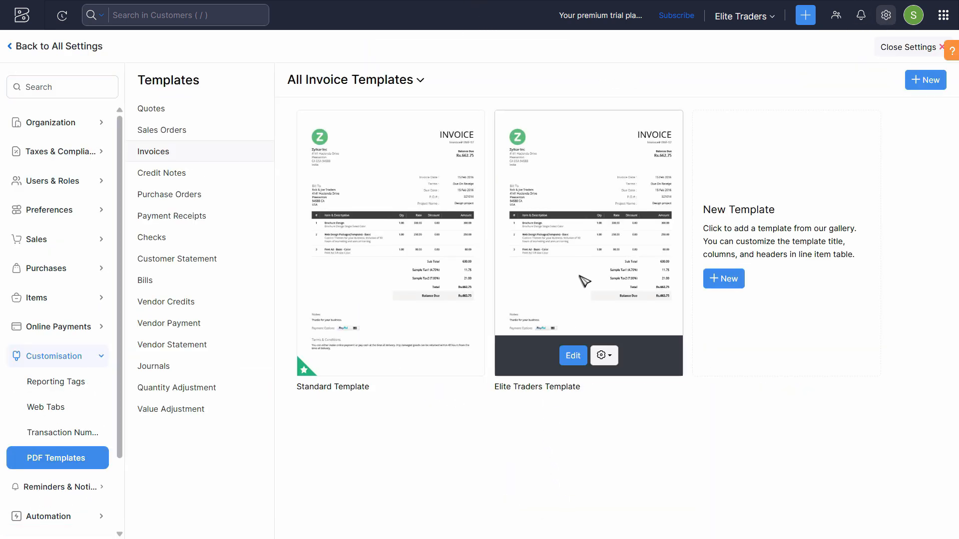
click(570, 355)
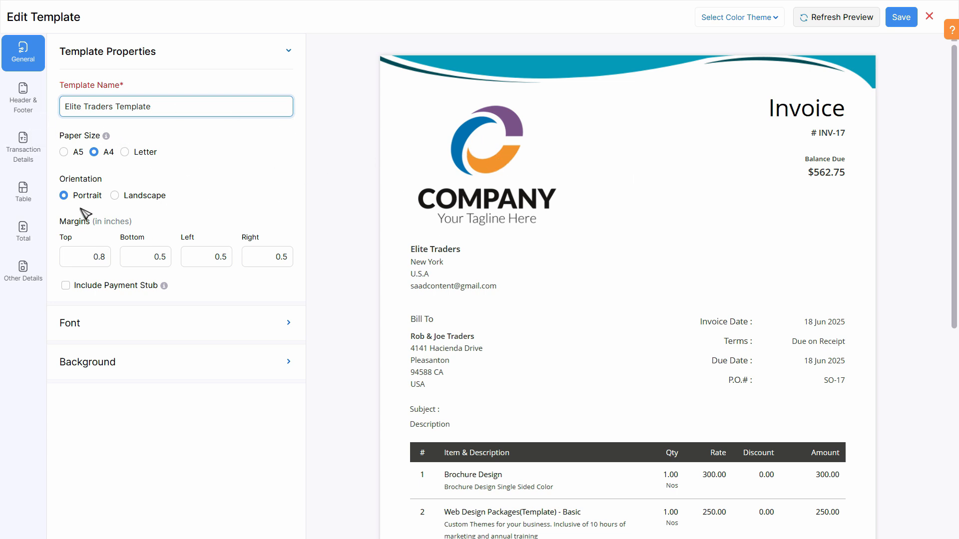
In the template's transaction details, shrink the organization logo to about 30% of the resize range
click(18, 106)
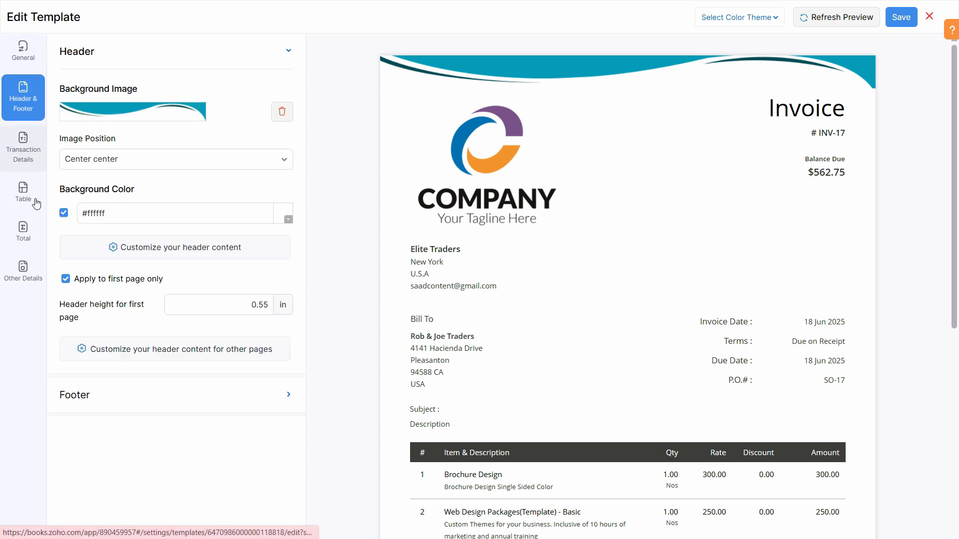
click(23, 147)
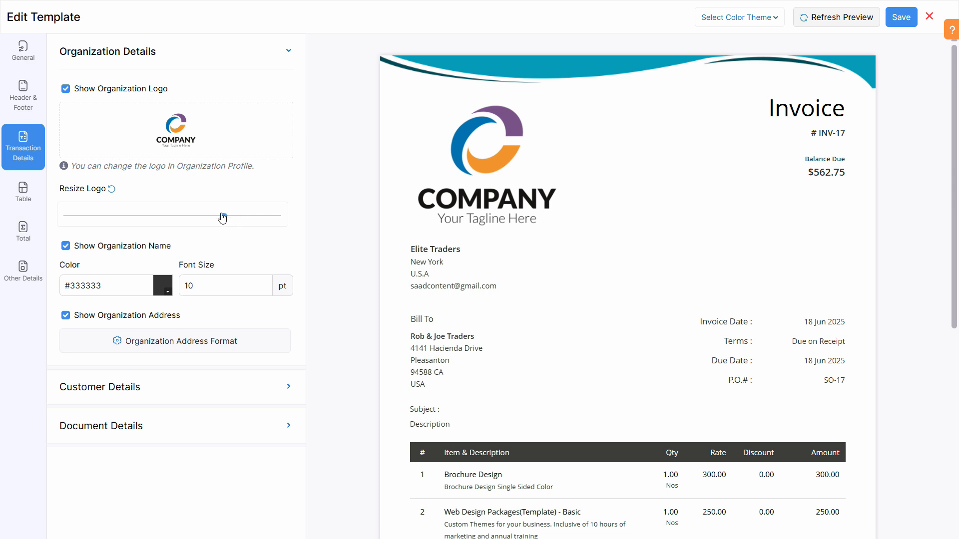
drag(222, 218, 114, 219)
click(125, 220)
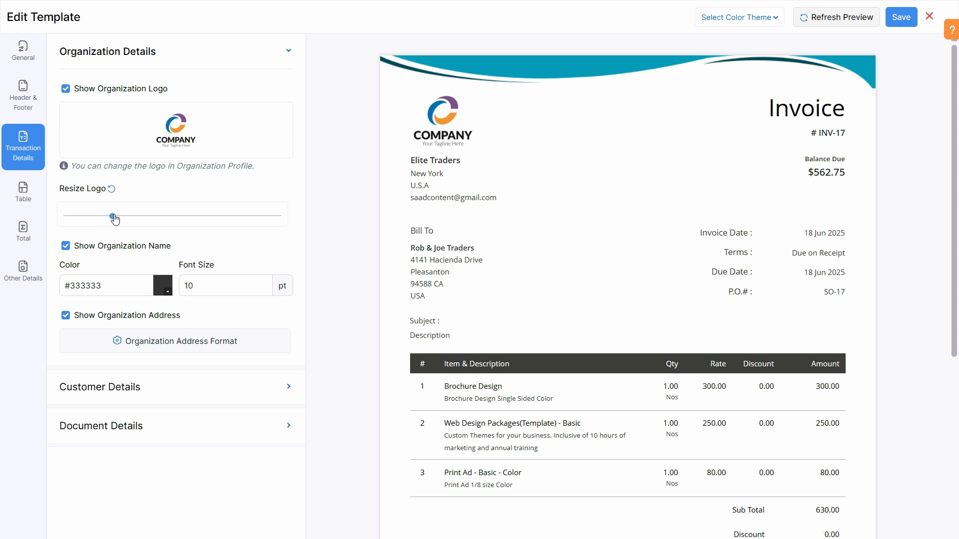
drag(114, 219, 127, 220)
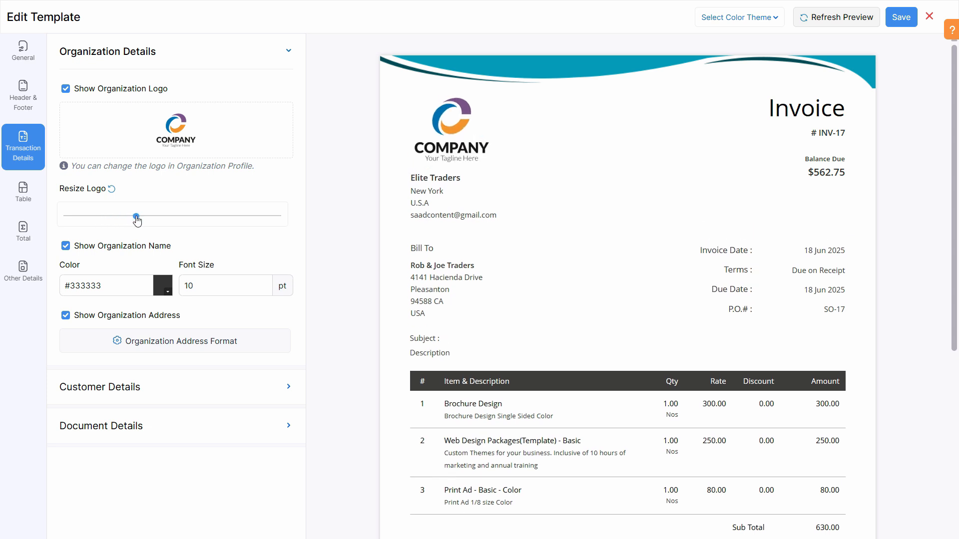
scroll(594, 284, down, 5)
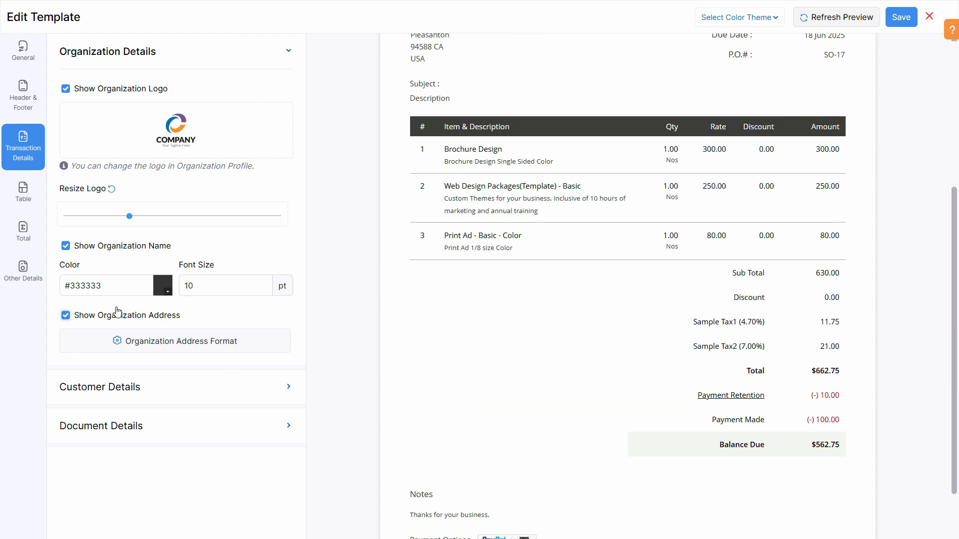
click(142, 284)
click(159, 289)
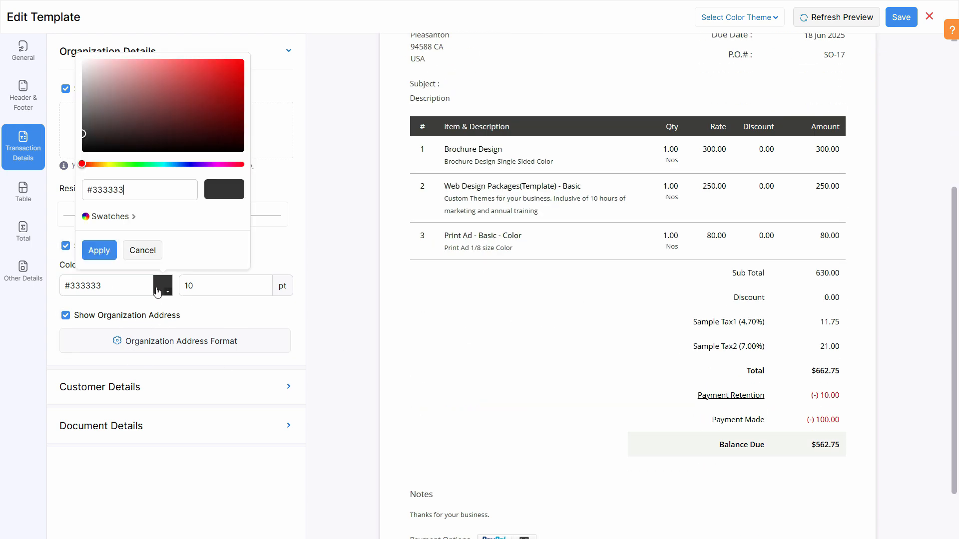
drag(230, 95, 291, 296)
scroll(407, 285, up, 5)
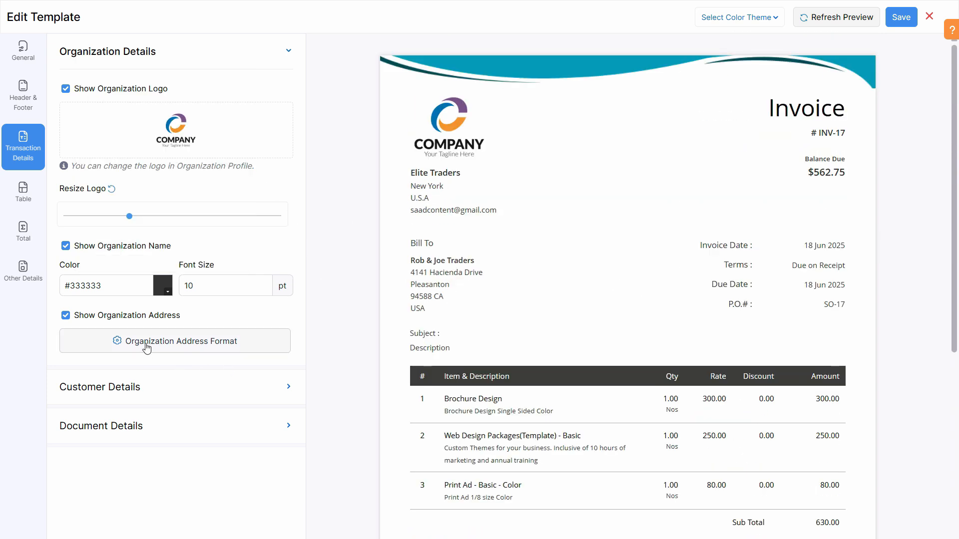
Set the organization name's color to the dark red #A22222 and refresh the invoice preview
click(163, 286)
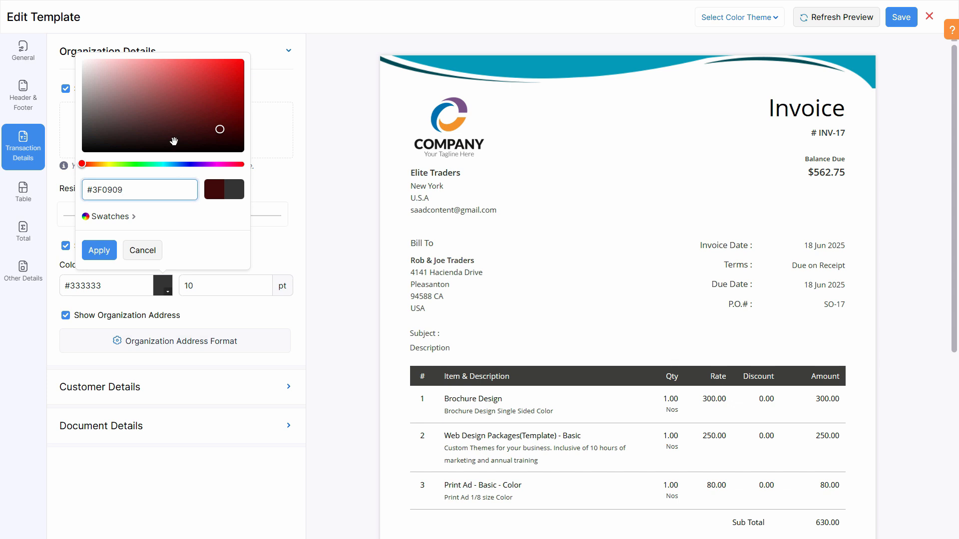
click(210, 93)
click(99, 250)
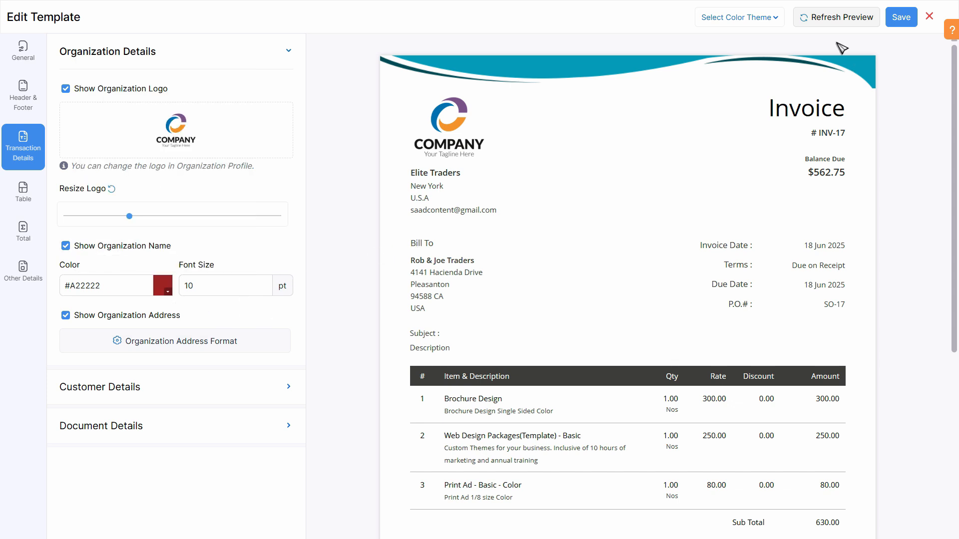
click(846, 23)
click(261, 283)
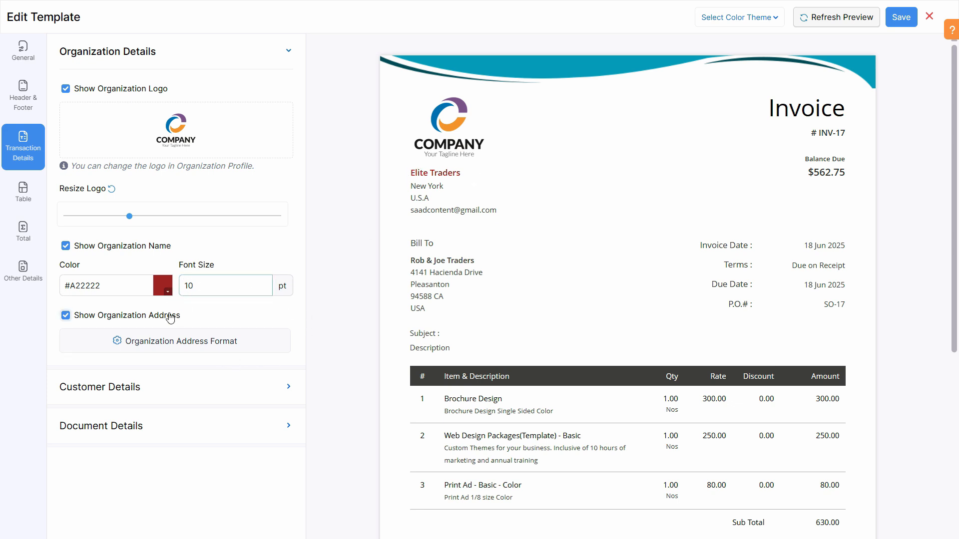
In the customer details, try to change the customer name's font color to the dark green #002E1F and refresh the preview
click(176, 387)
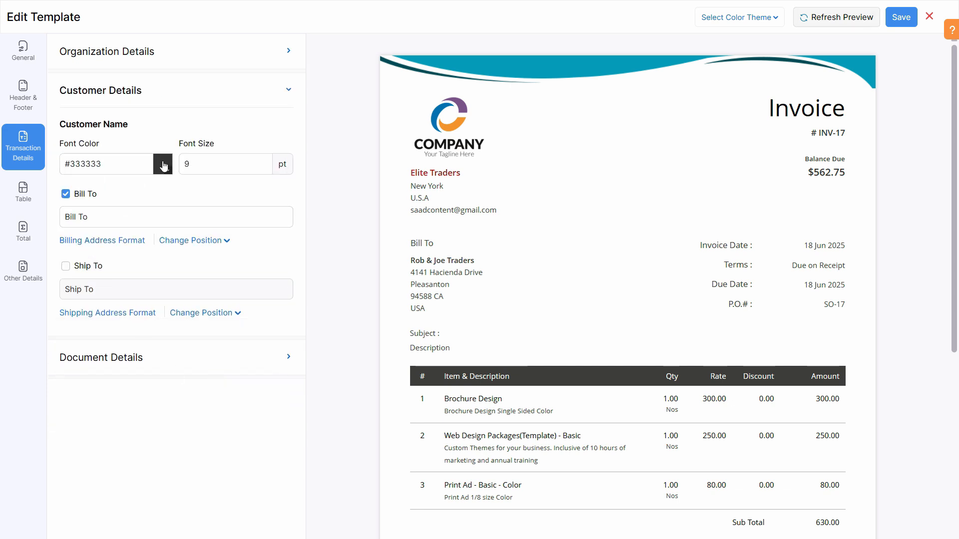
scroll(528, 347, down, 3)
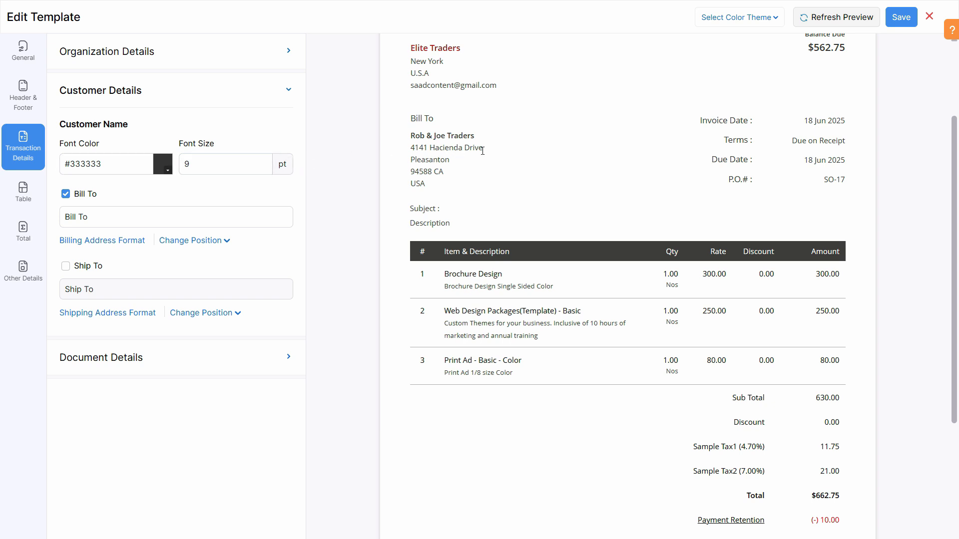
click(165, 171)
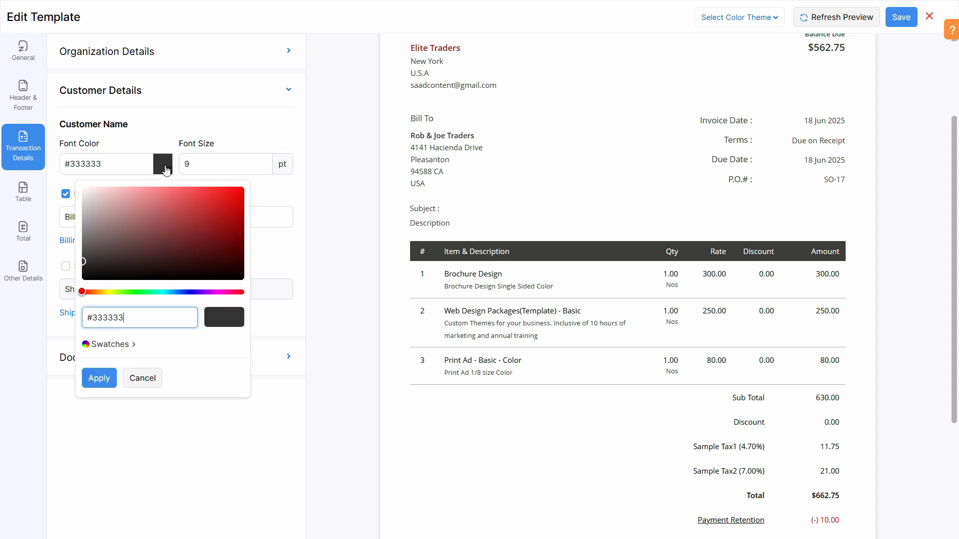
drag(240, 236, 252, 241)
drag(123, 293, 154, 292)
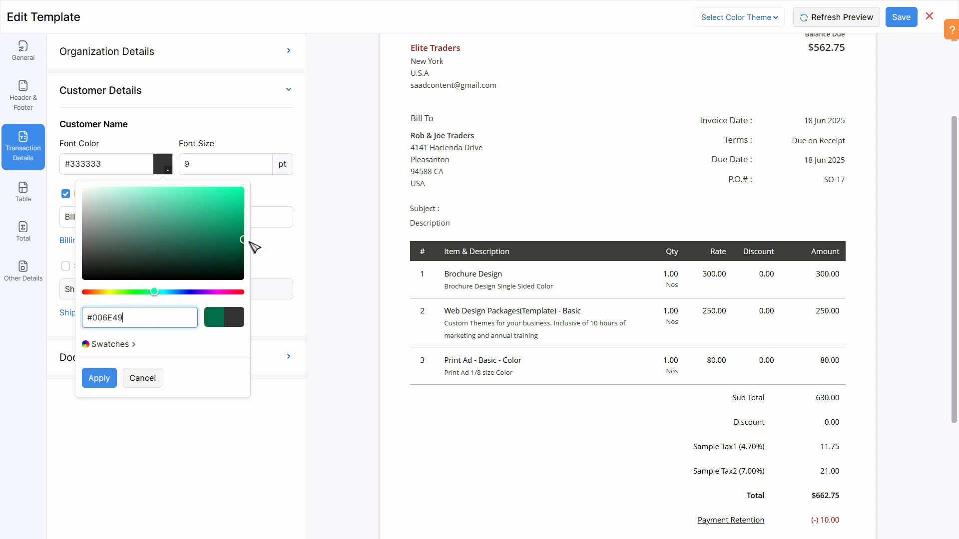
drag(243, 241, 242, 263)
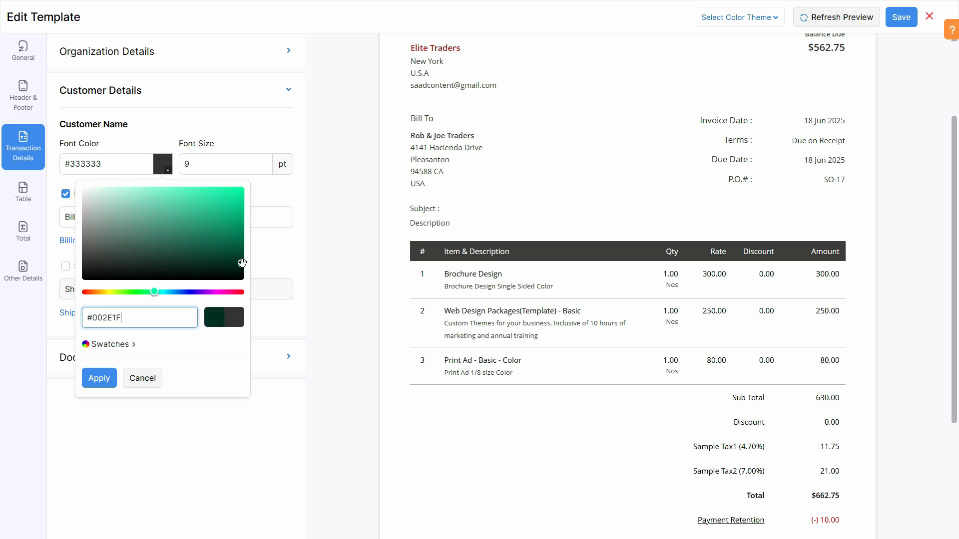
click(836, 24)
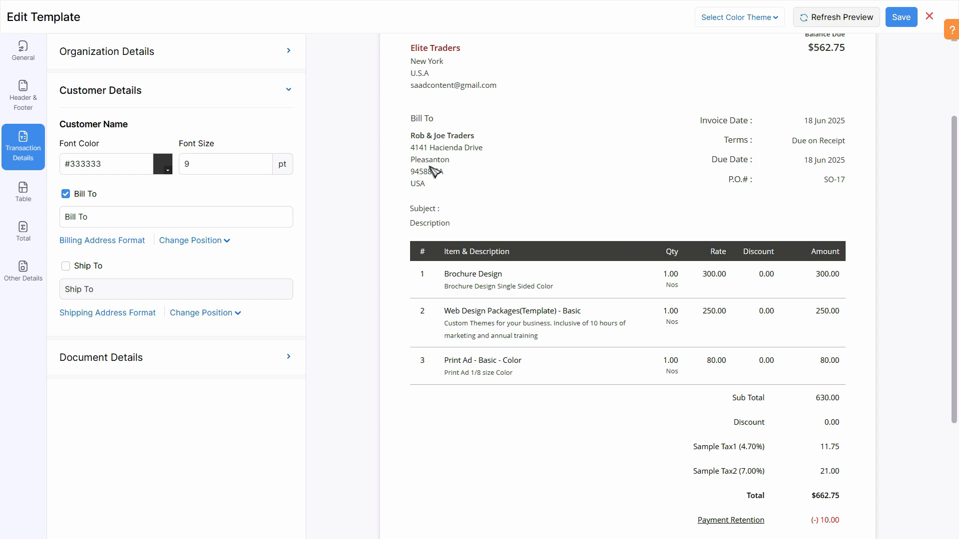
Try to set the customer name's font color to the green #015035 and refresh the invoice preview
key(ctrl+plus)
key(ctrl+plus)
key(ctrl+plus)
key(ctrl+plus)
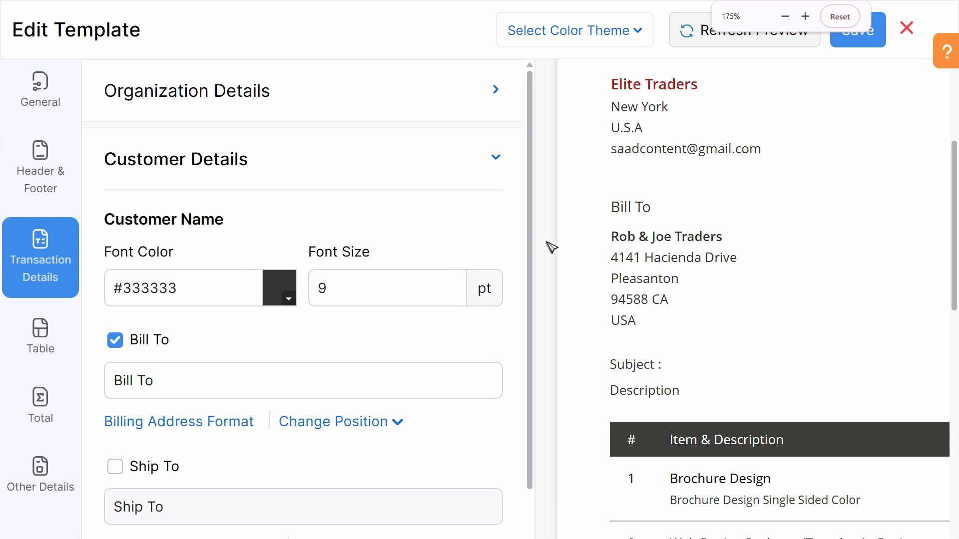
key(ctrl+minus)
key(ctrl+minus)
key(ctrl+minus)
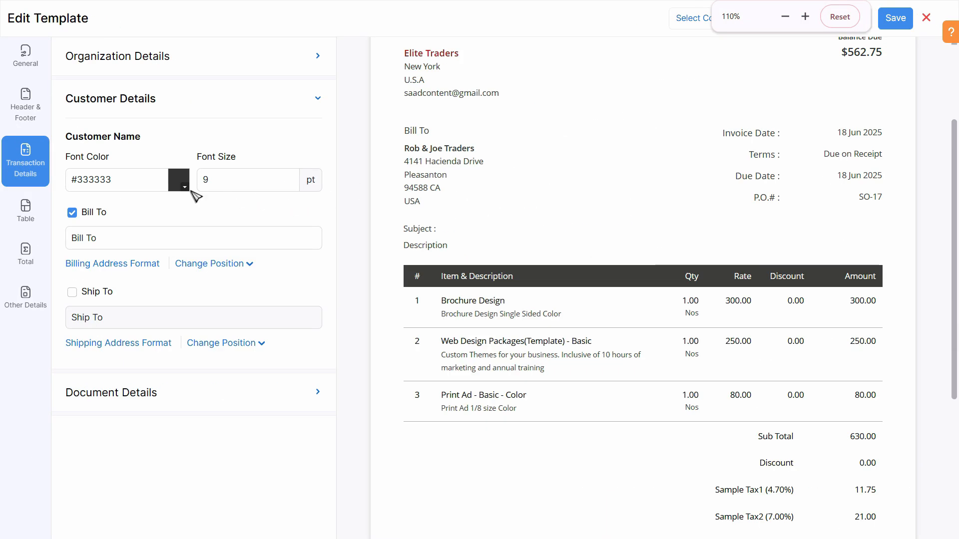
click(180, 190)
drag(267, 289, 265, 275)
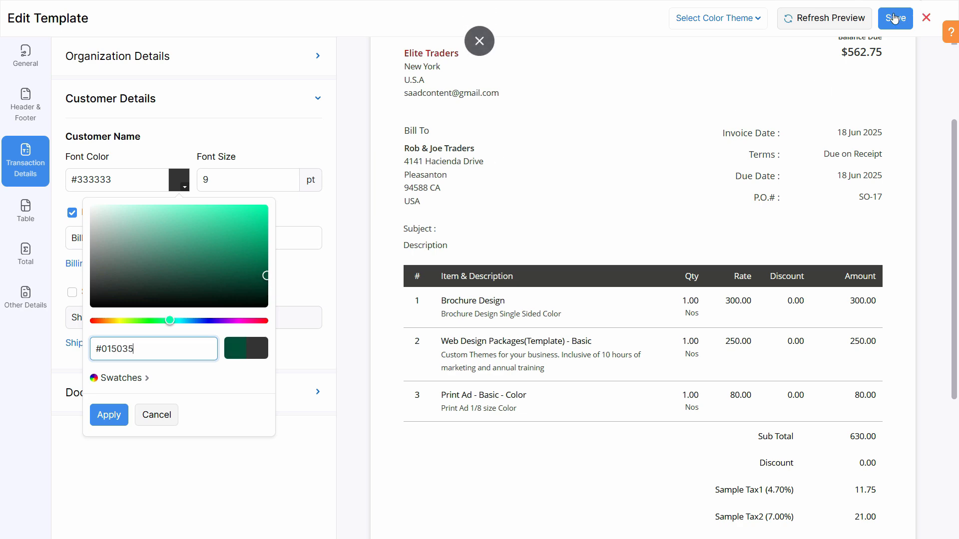
click(827, 18)
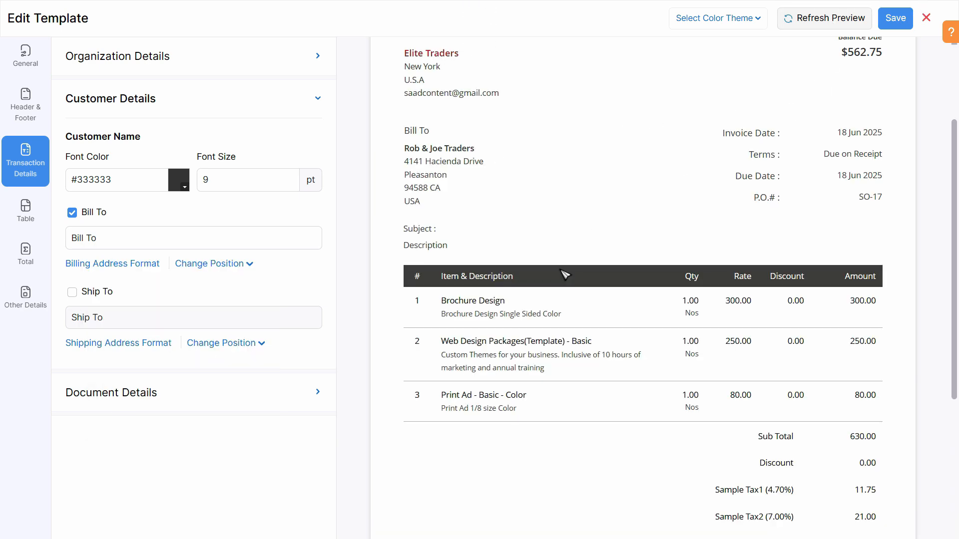
Try once more to give the customer name a lighter green font color and refresh the preview
scroll(419, 204, up, 3)
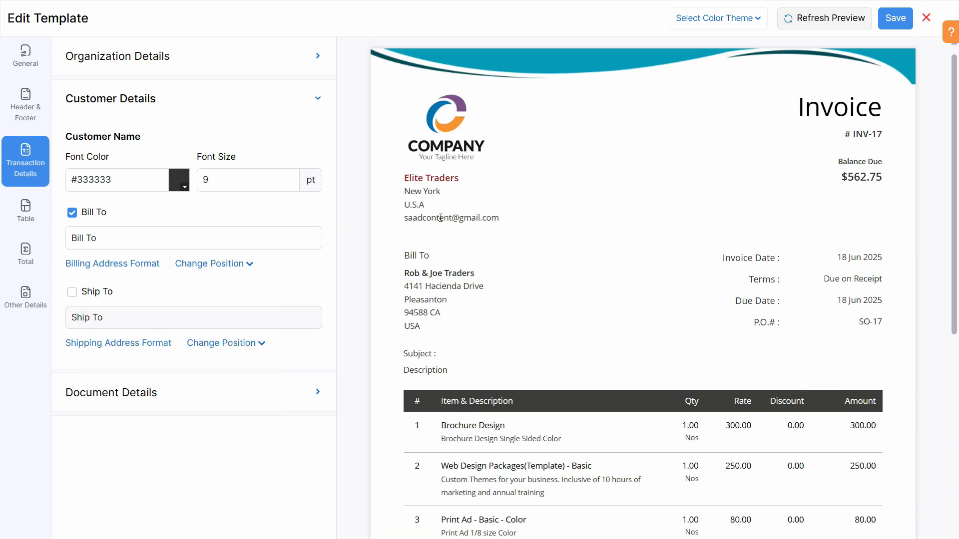
click(168, 183)
click(176, 189)
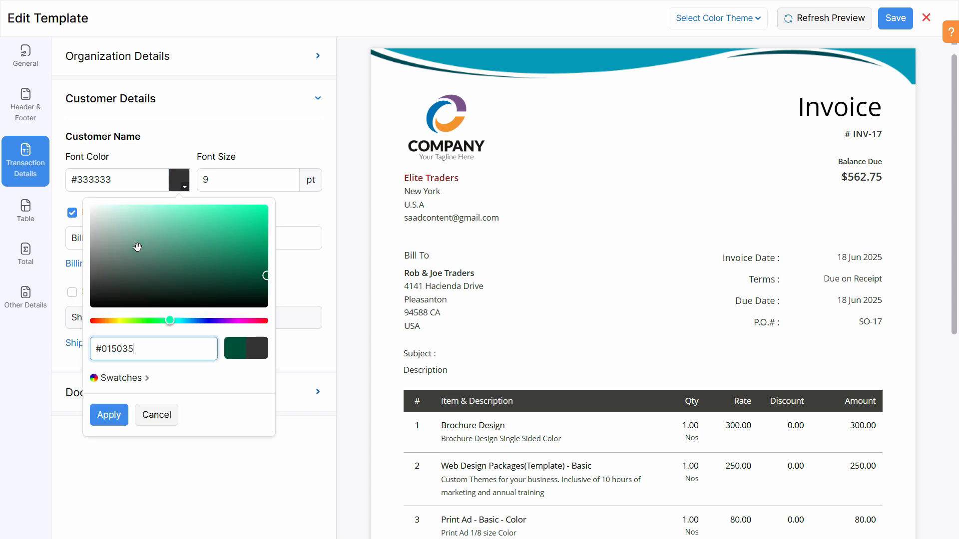
click(207, 239)
click(838, 23)
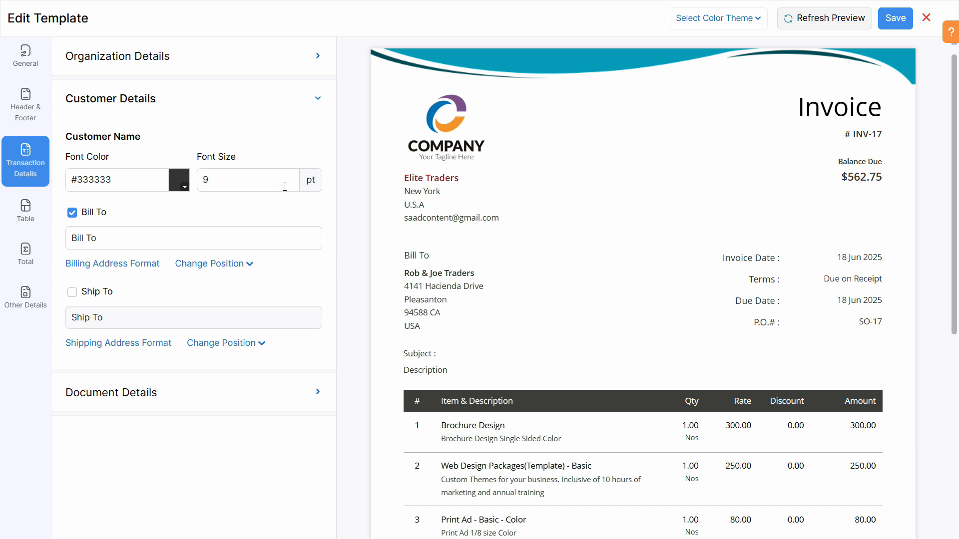
scroll(280, 240, down, 8)
click(280, 103)
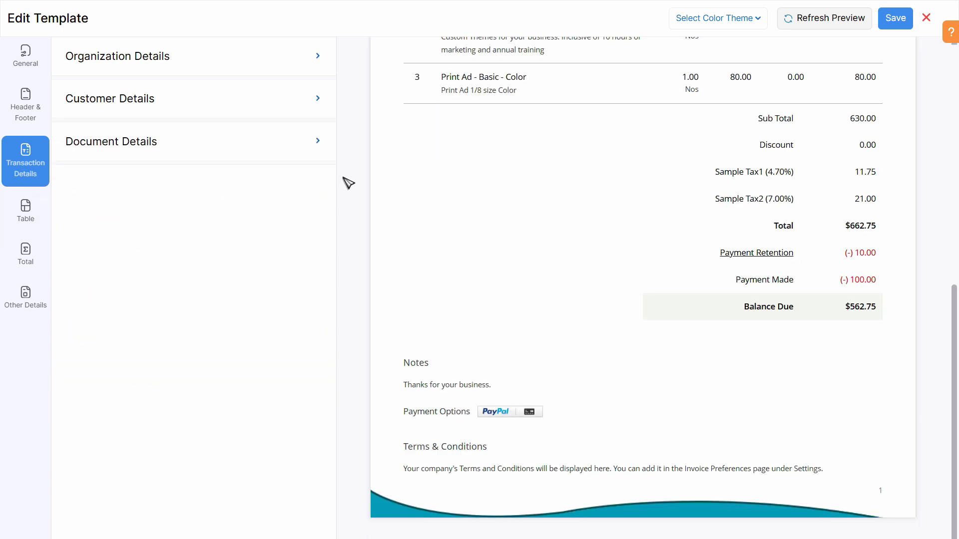
click(308, 108)
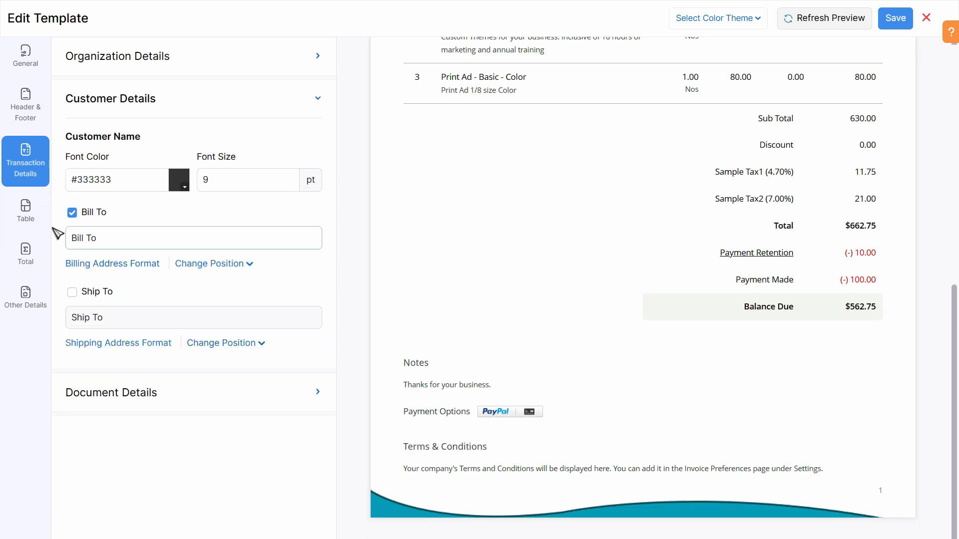
In the document details, change the document title to "Tax Invoice" and refresh the invoice preview
click(150, 403)
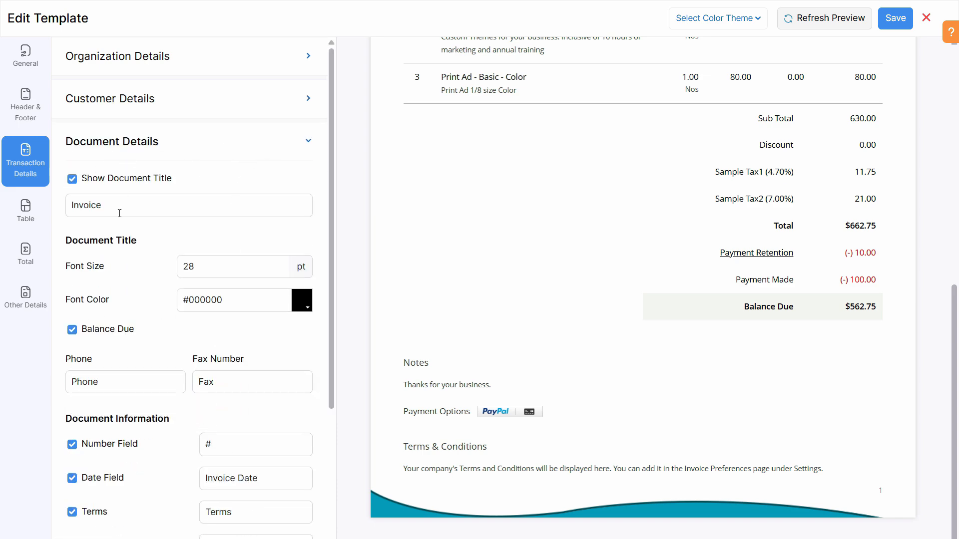
click(82, 203)
scroll(519, 335, up, 8)
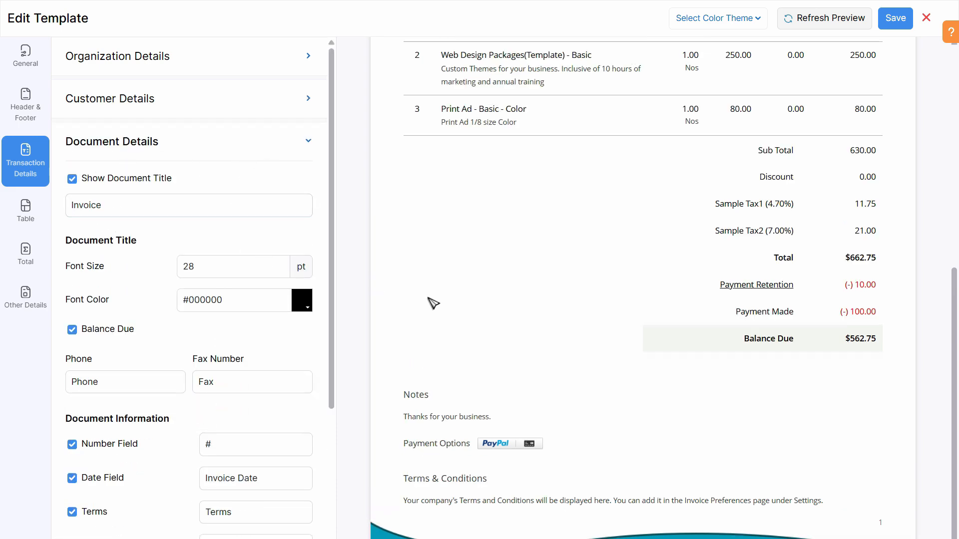
scroll(469, 313, up, 2)
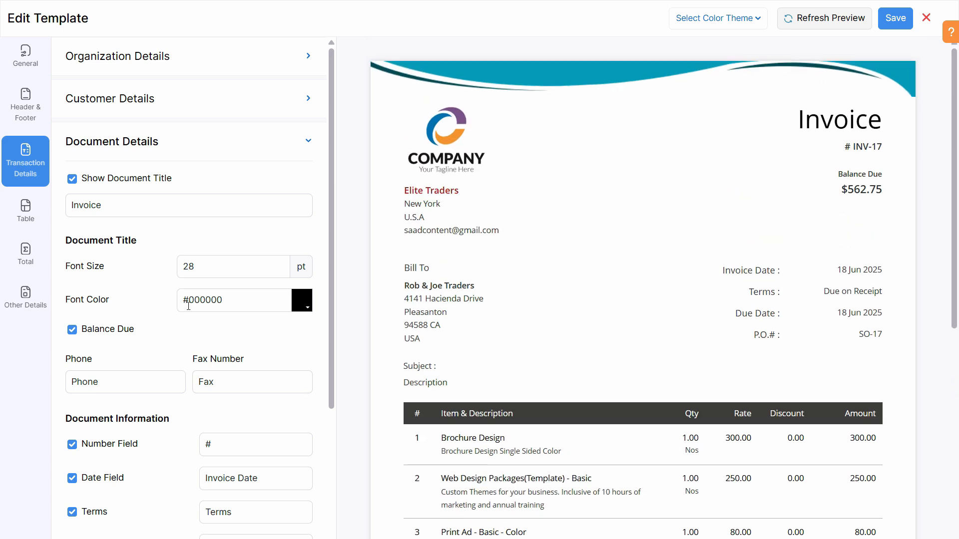
click(74, 205)
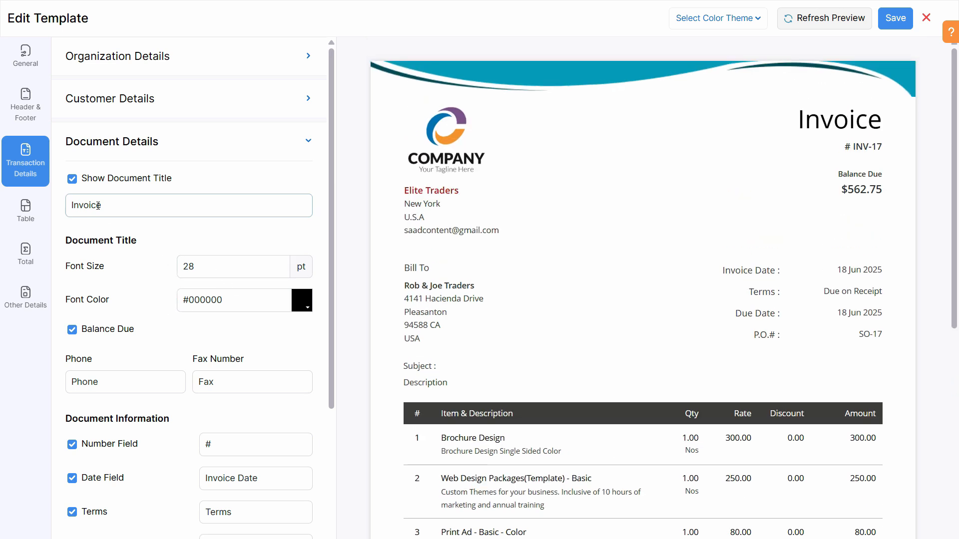
click(72, 205)
text(T)
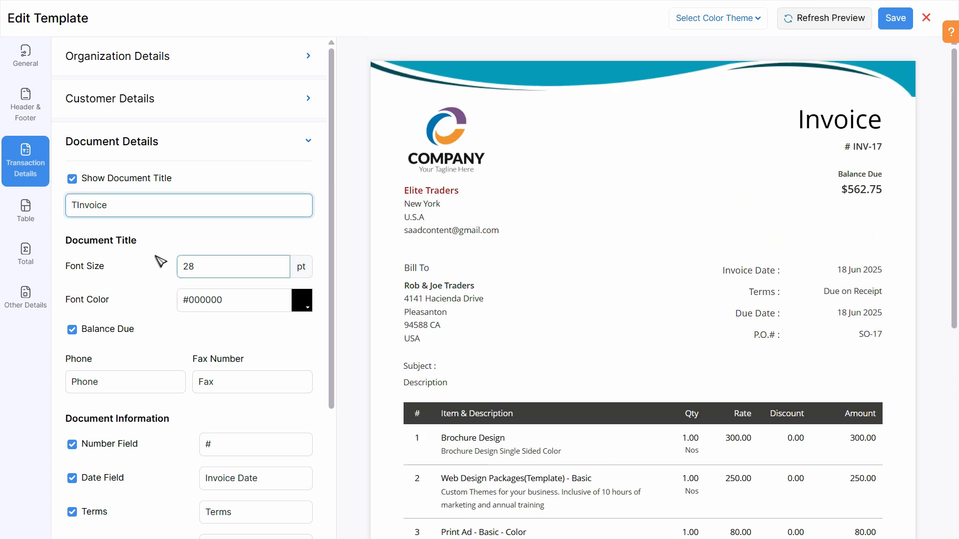
text(ax)
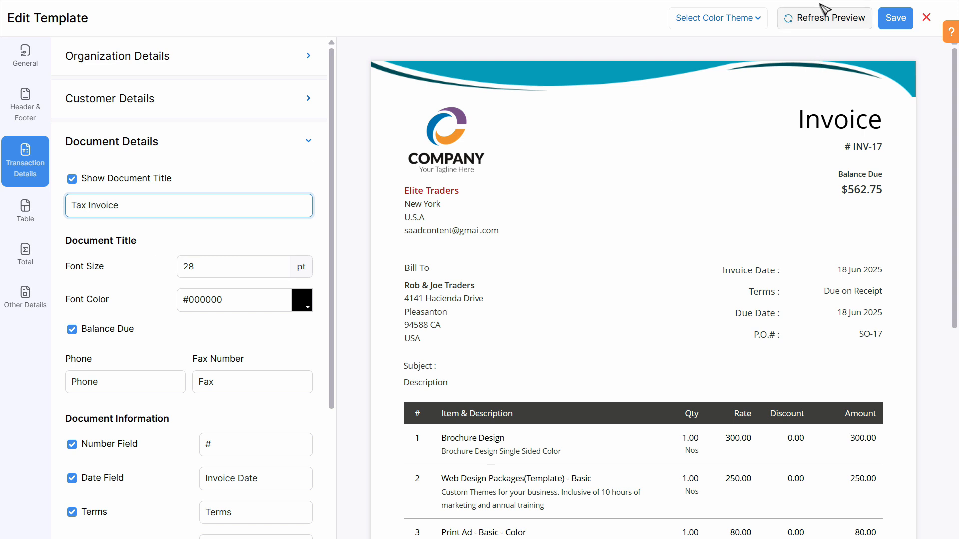
click(823, 21)
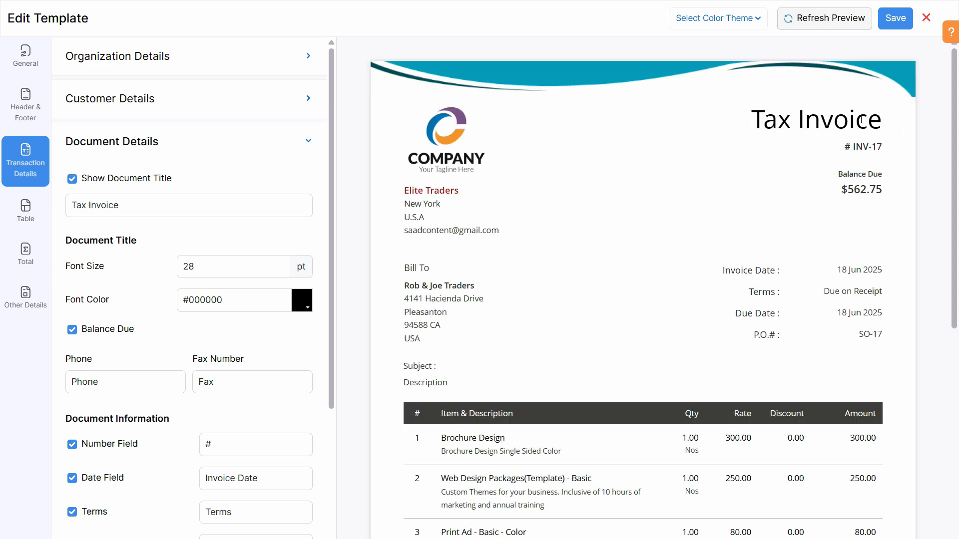
Hide the Terms and Reference Field from the document information and refresh the preview
scroll(95, 215, down, 5)
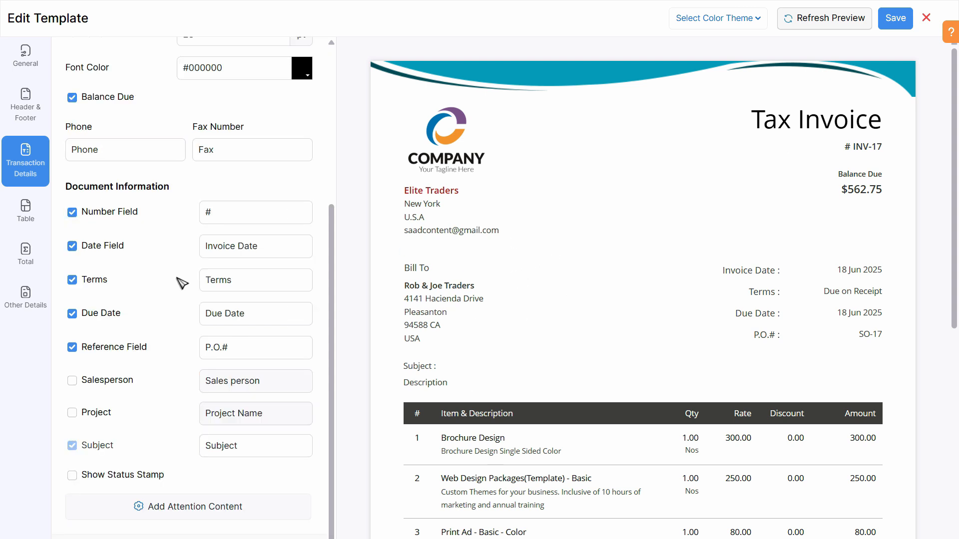
click(73, 281)
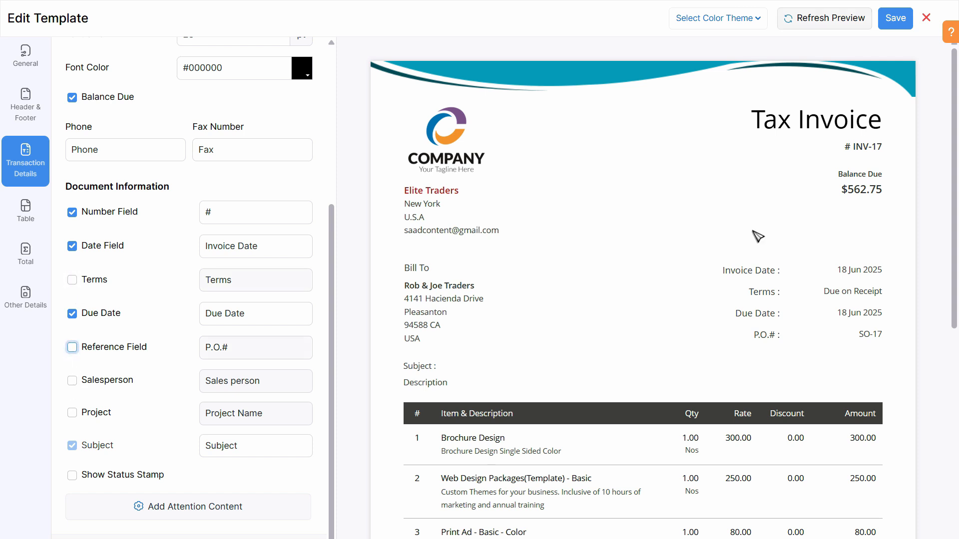
click(813, 21)
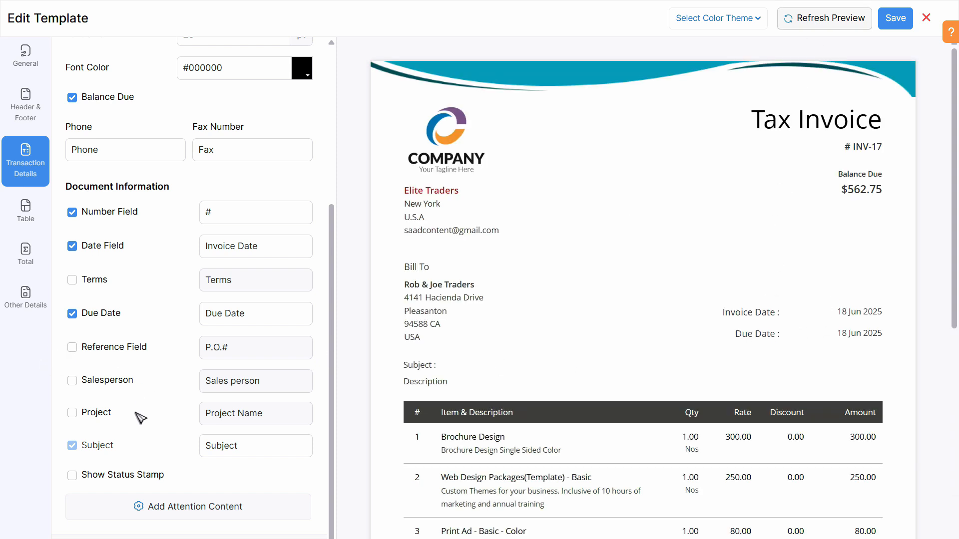
Show the Terms, Reference Field and Salesperson in the document information and refresh the preview
click(72, 279)
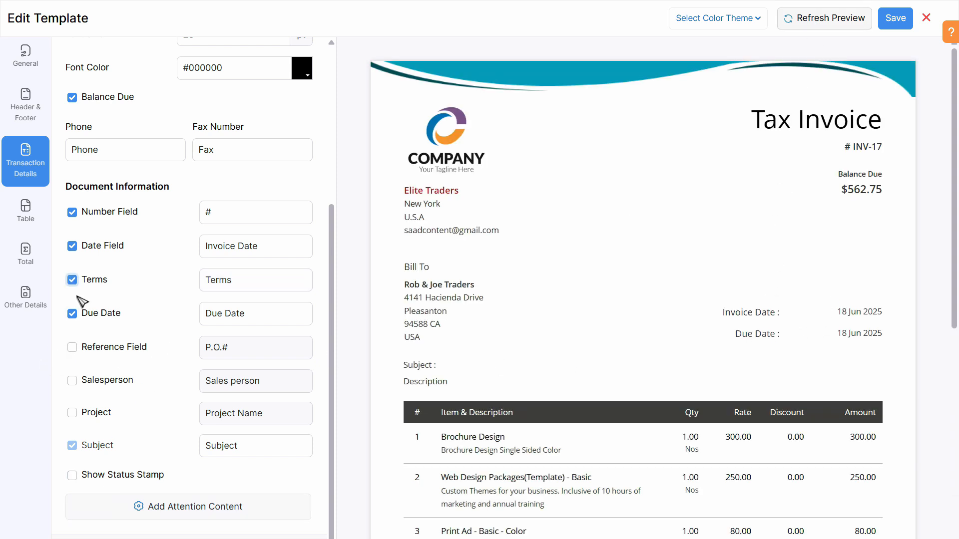
click(72, 380)
click(72, 348)
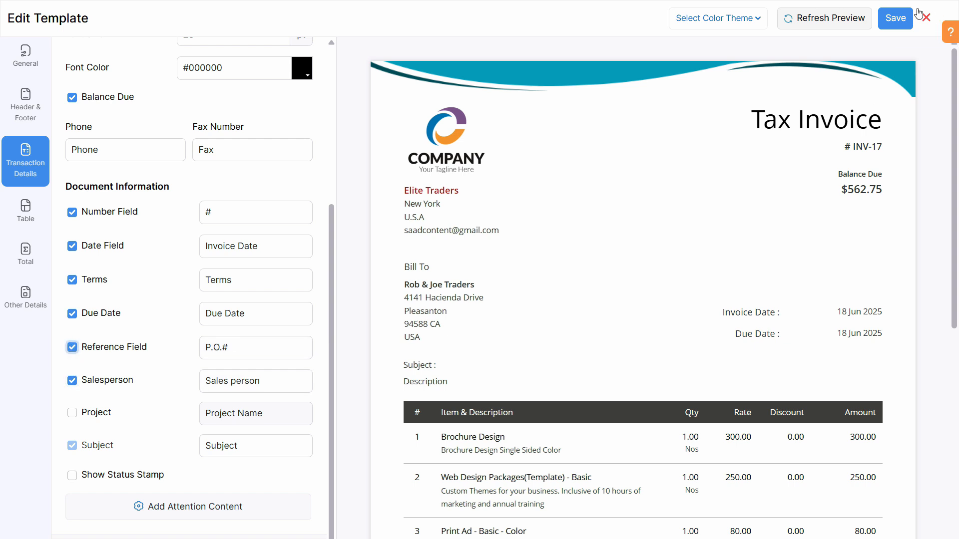
click(825, 19)
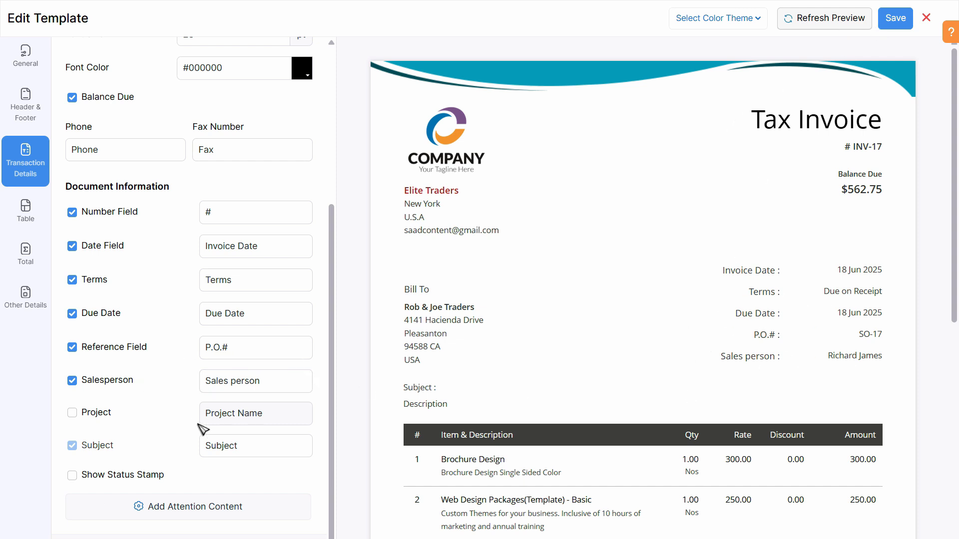
In the template's table properties, change the Line Item Number label to "Sr." and preview the change
click(26, 210)
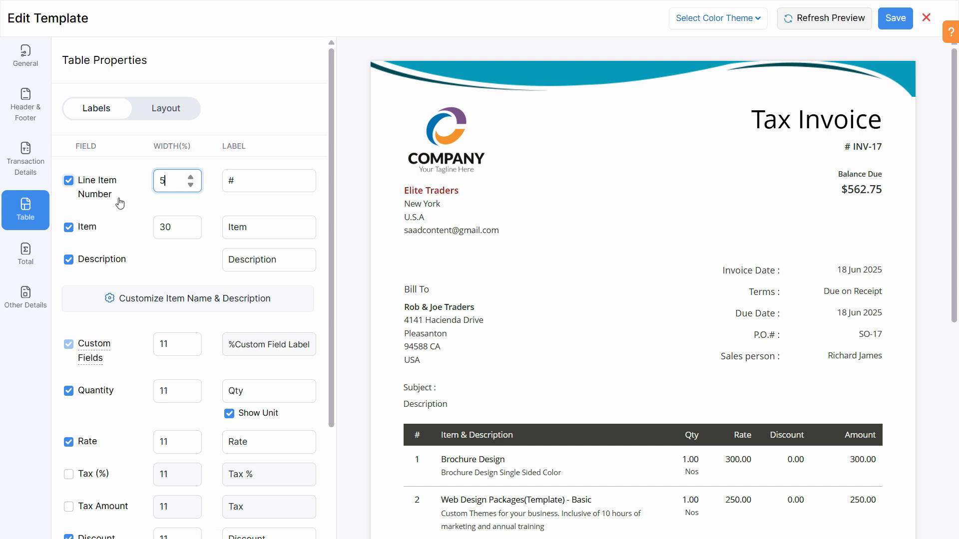
scroll(509, 422, down, 5)
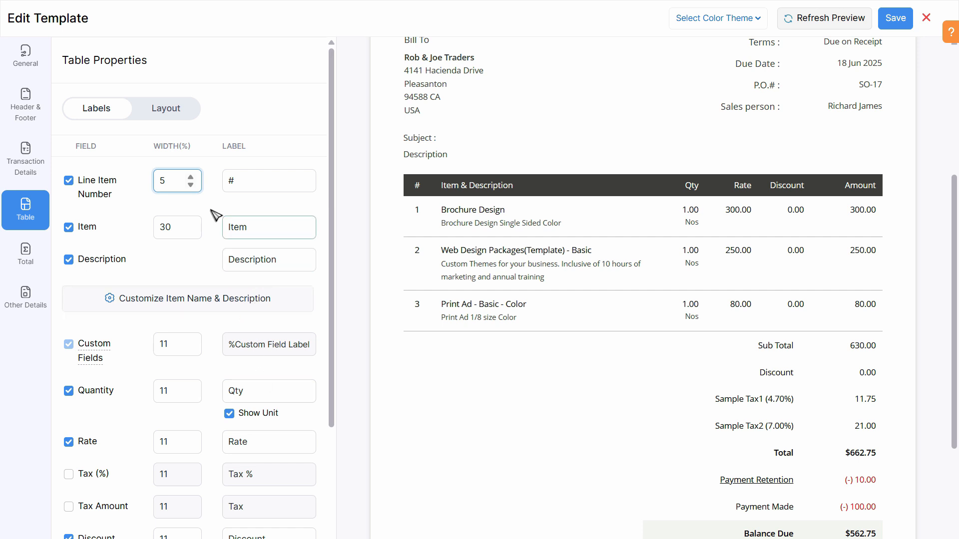
double_click(235, 181)
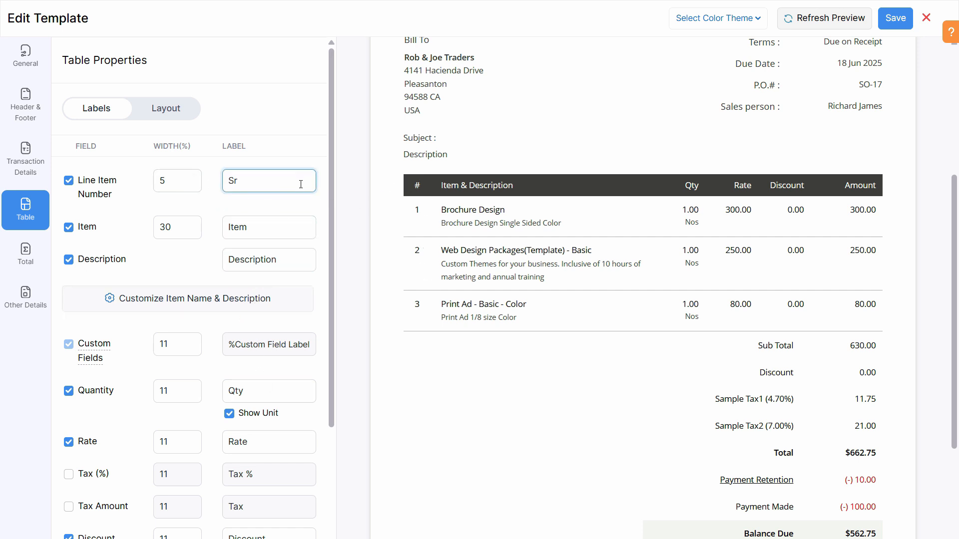
key(Tab)
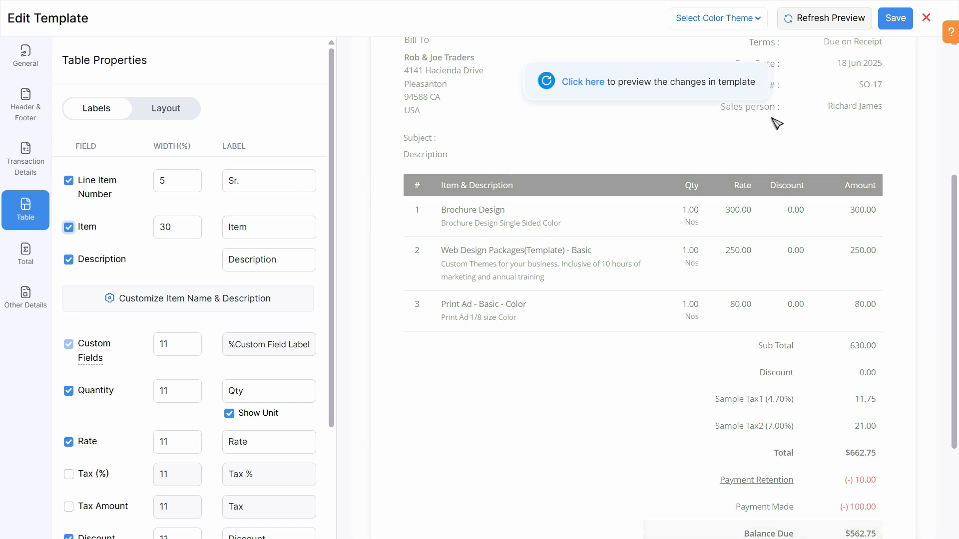
click(583, 82)
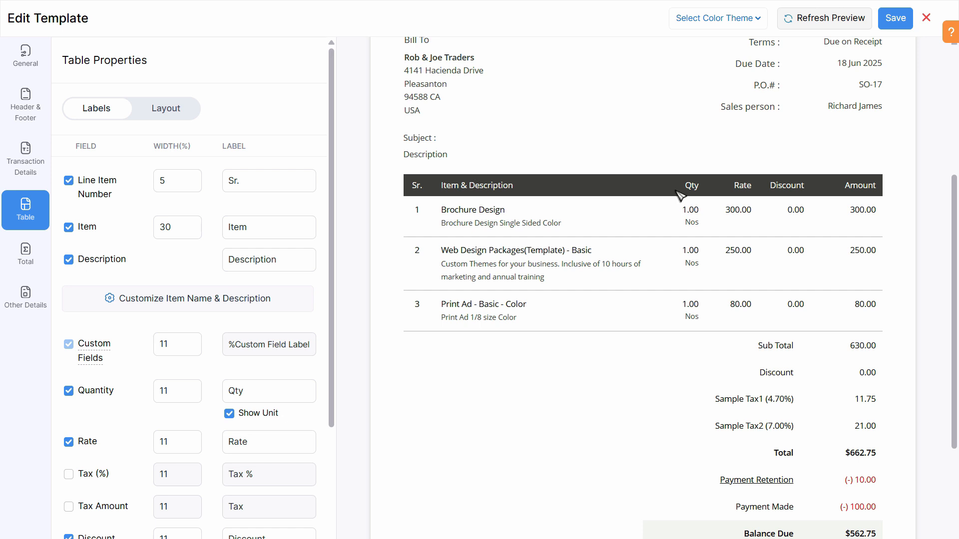
Show the Tax (%) and Tax Amount columns in the invoice table and preview the change
scroll(180, 319, down, 3)
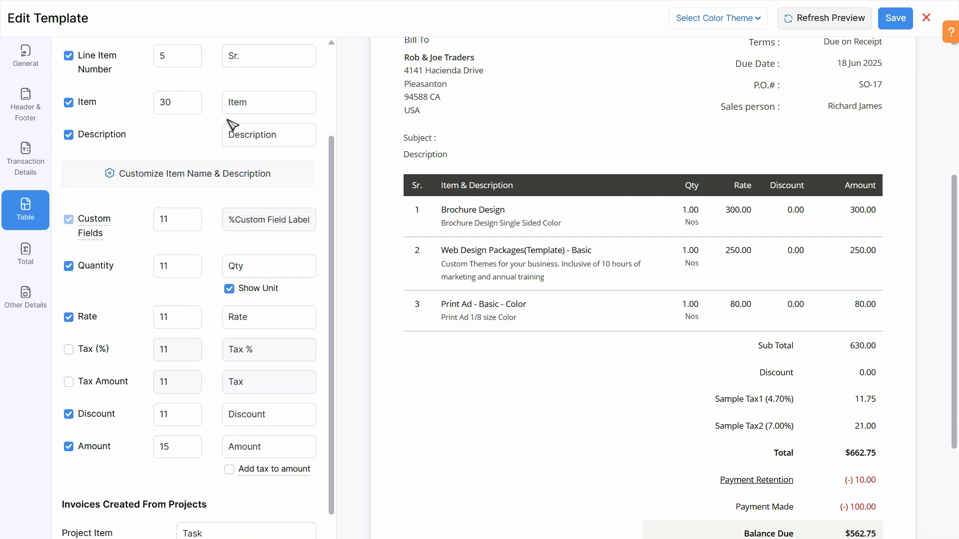
scroll(95, 300, down, 2)
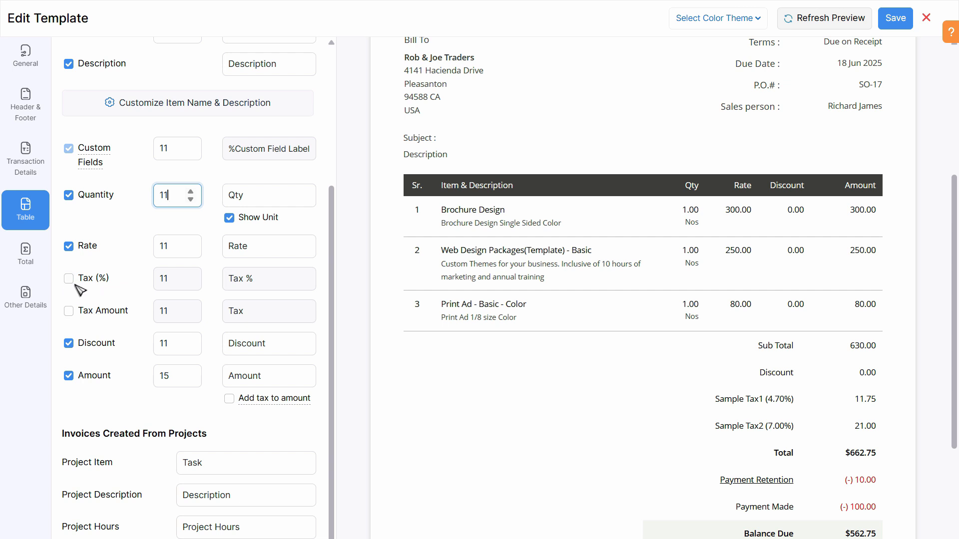
click(69, 278)
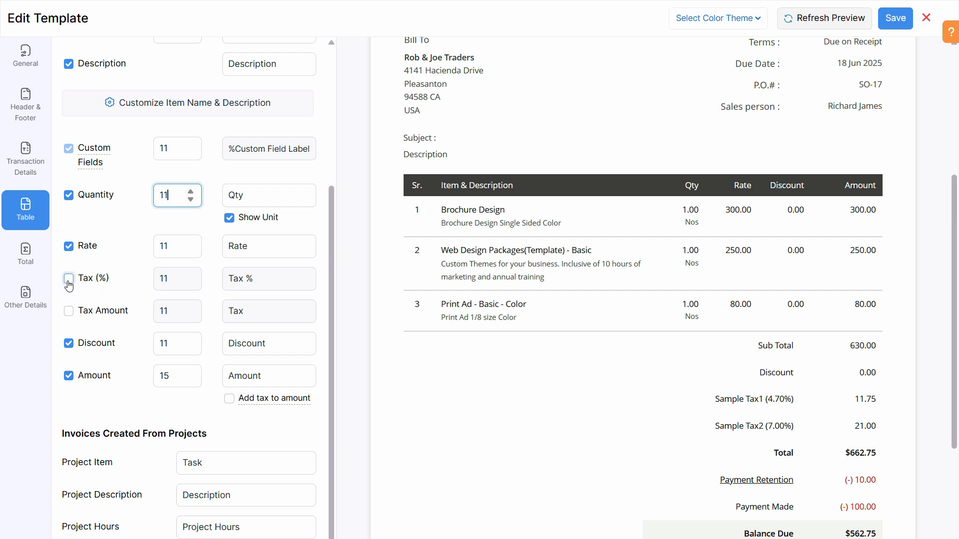
click(69, 313)
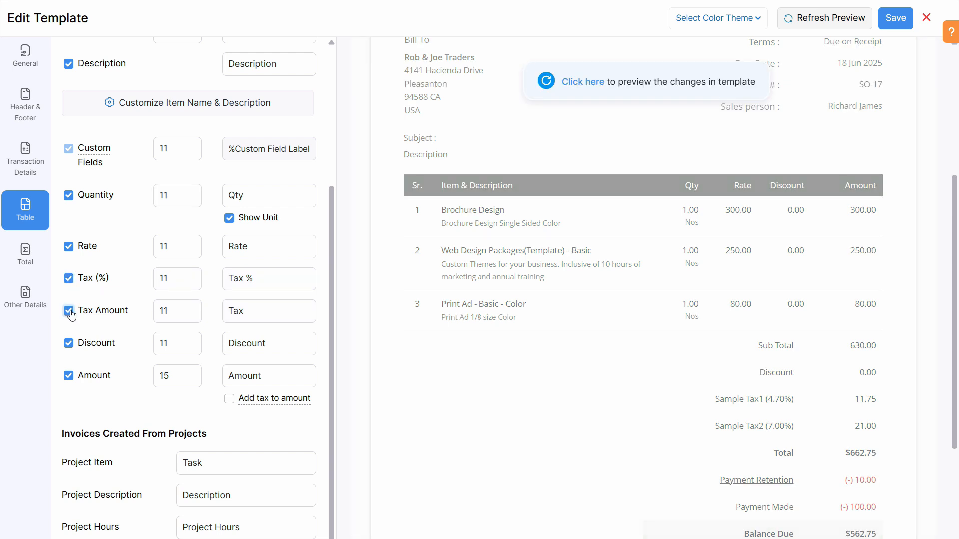
click(574, 81)
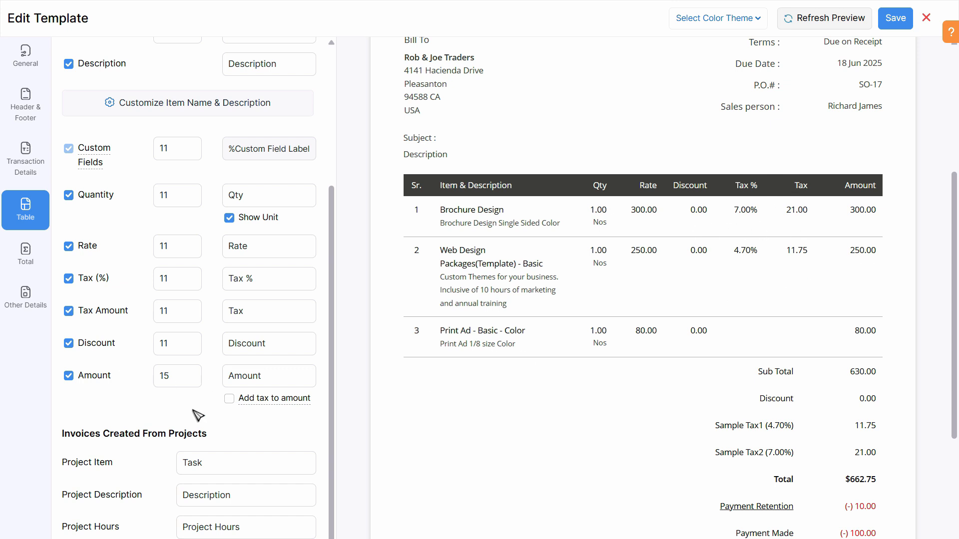
In the total section, enable Show amount in words and check the total in words in the refreshed preview
click(26, 256)
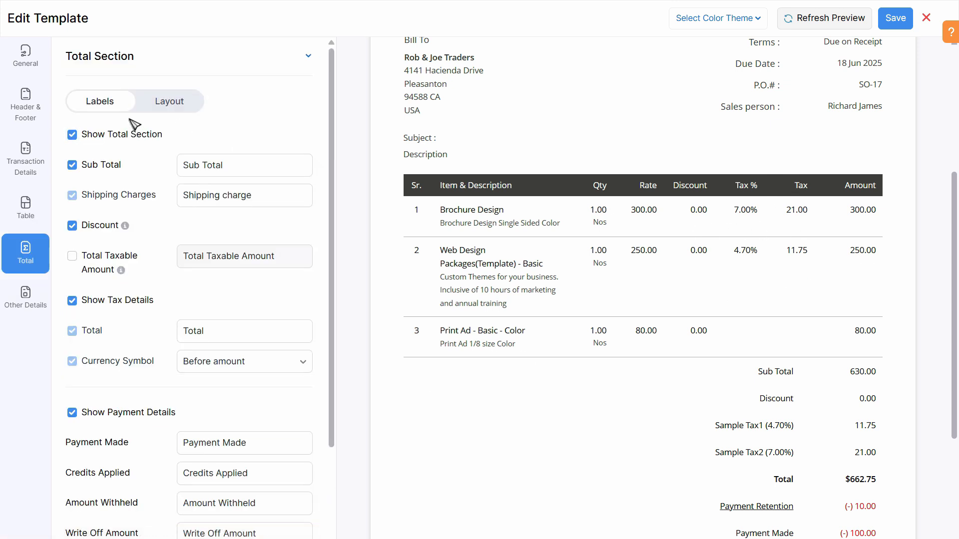
click(211, 165)
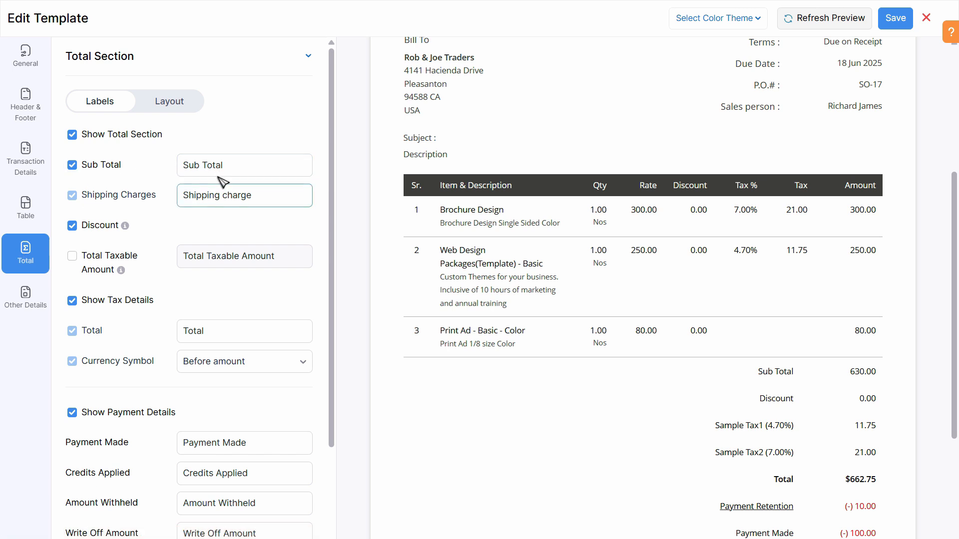
scroll(175, 380, down, 3)
click(210, 403)
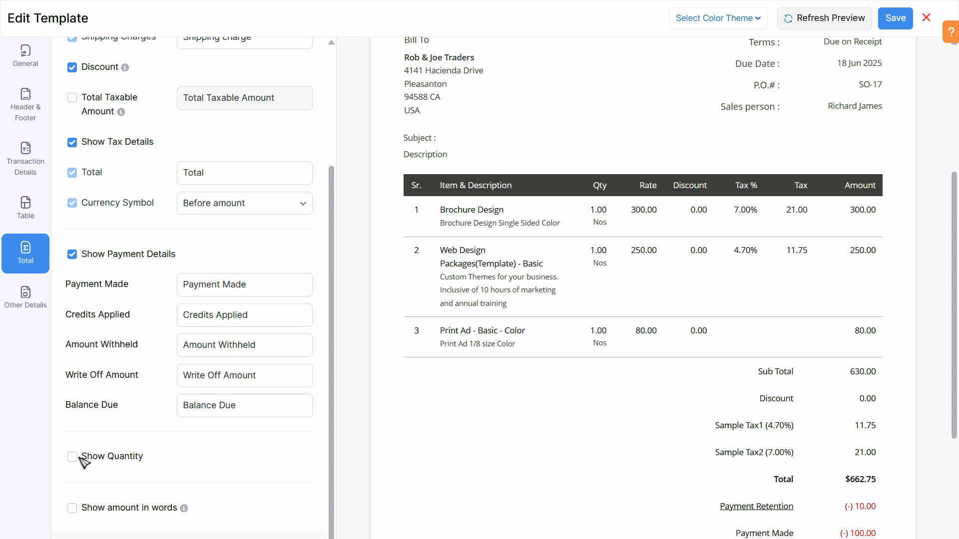
click(72, 508)
click(843, 24)
scroll(798, 349, down, 6)
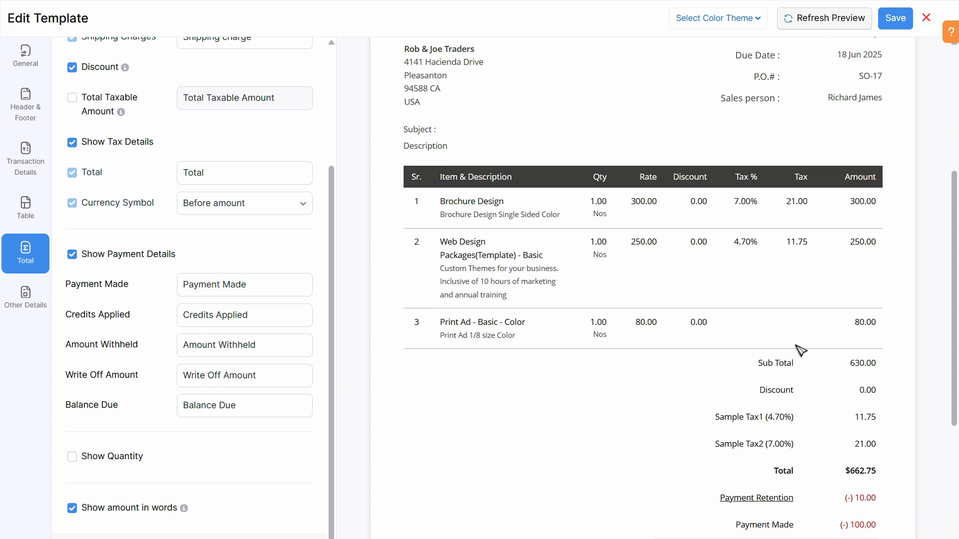
scroll(777, 394, up, 1)
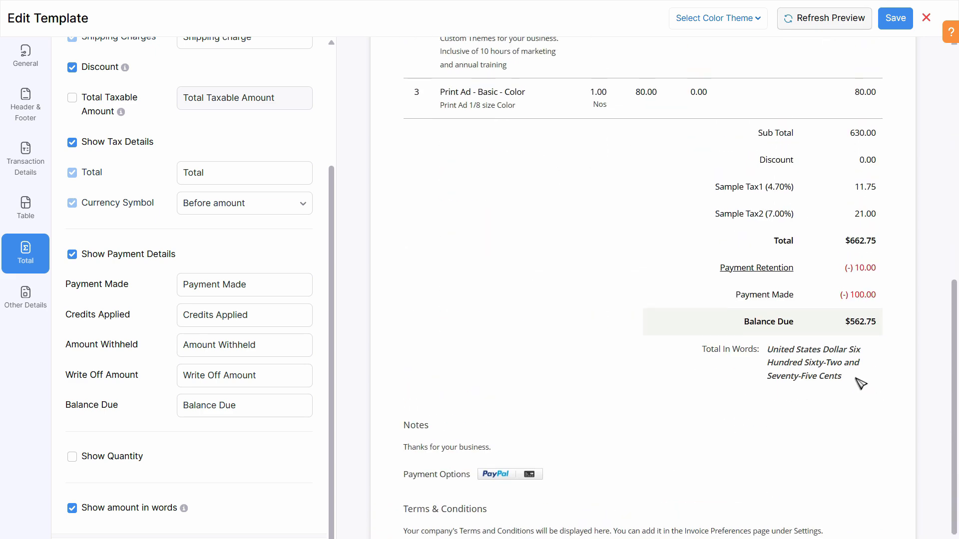
scroll(842, 392, up, 8)
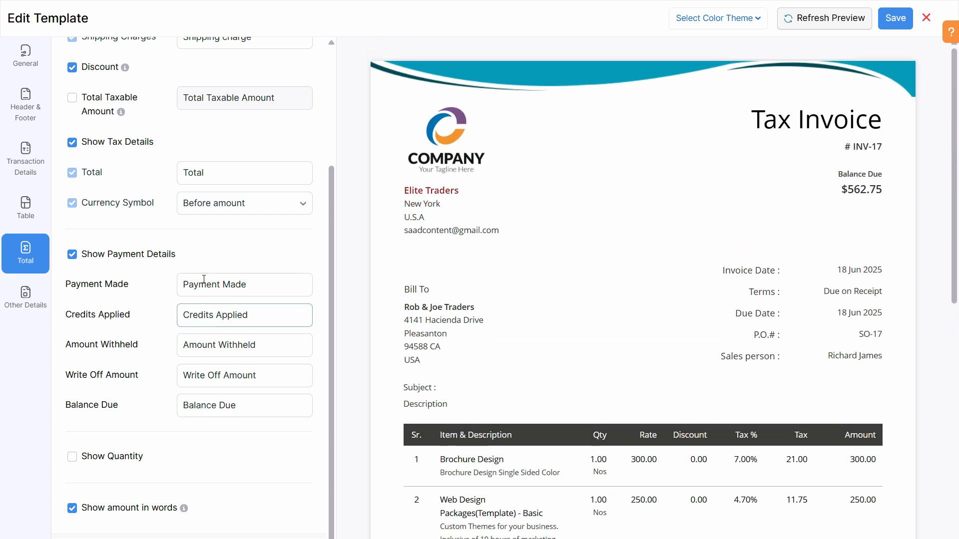
scroll(204, 279, up, 3)
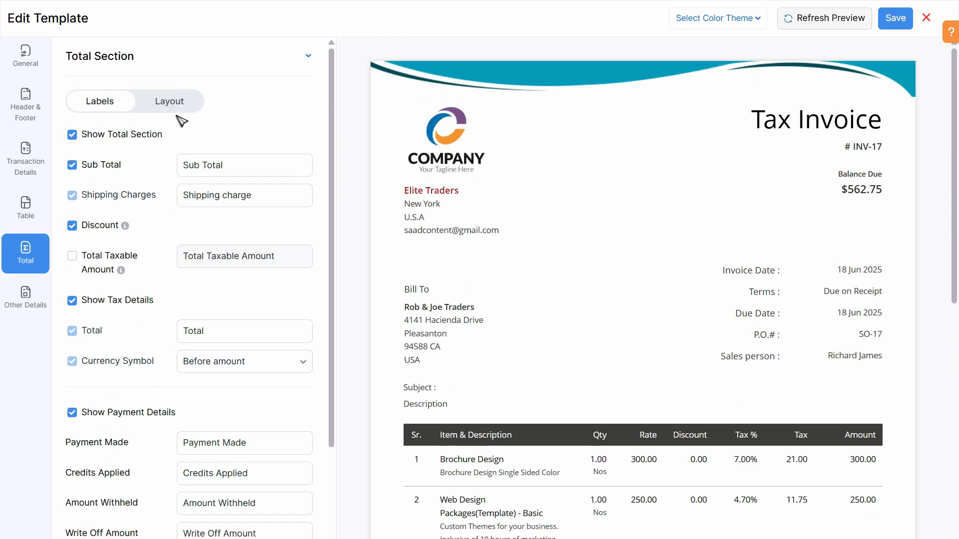
click(169, 100)
click(130, 110)
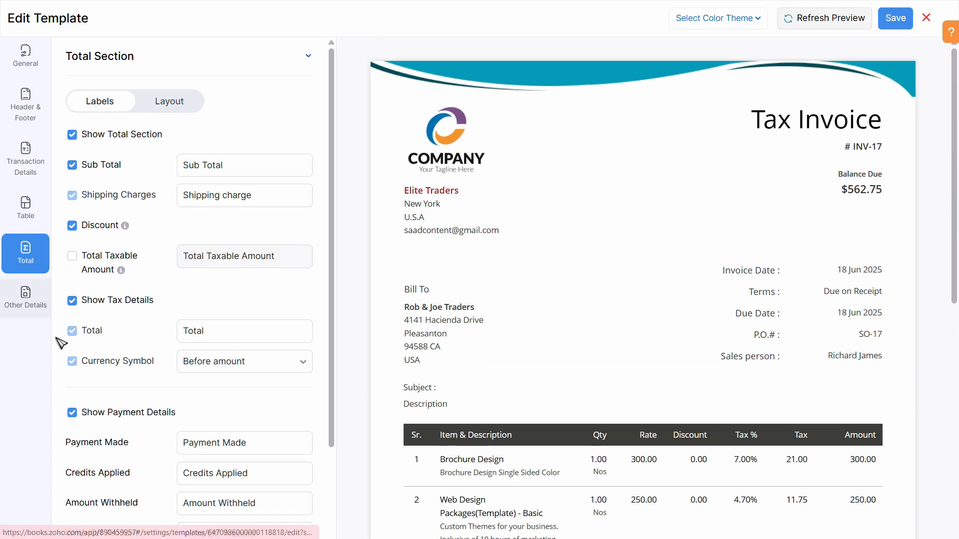
In the document summary under the other details, change the Notes label to "Disclaimer" and refresh the preview
click(25, 299)
click(238, 126)
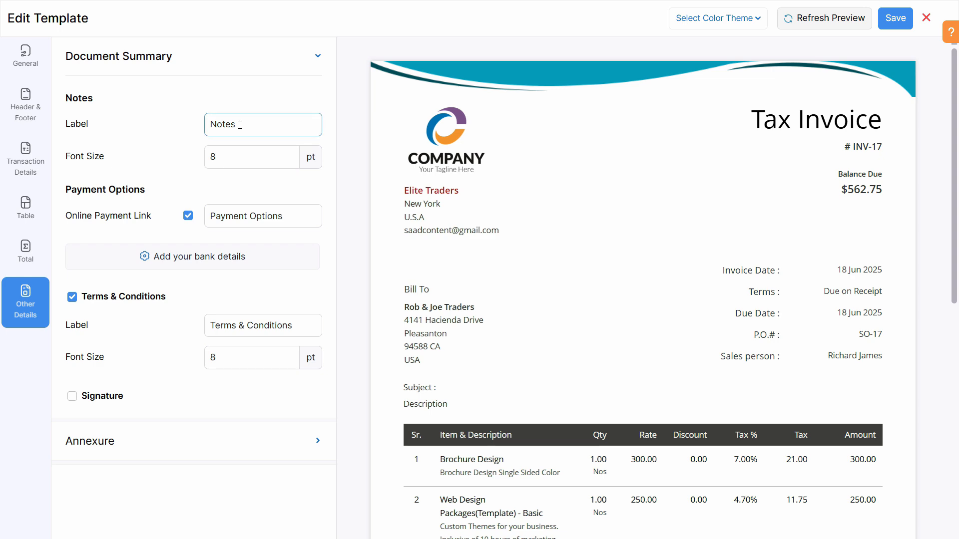
scroll(601, 418, down, 10)
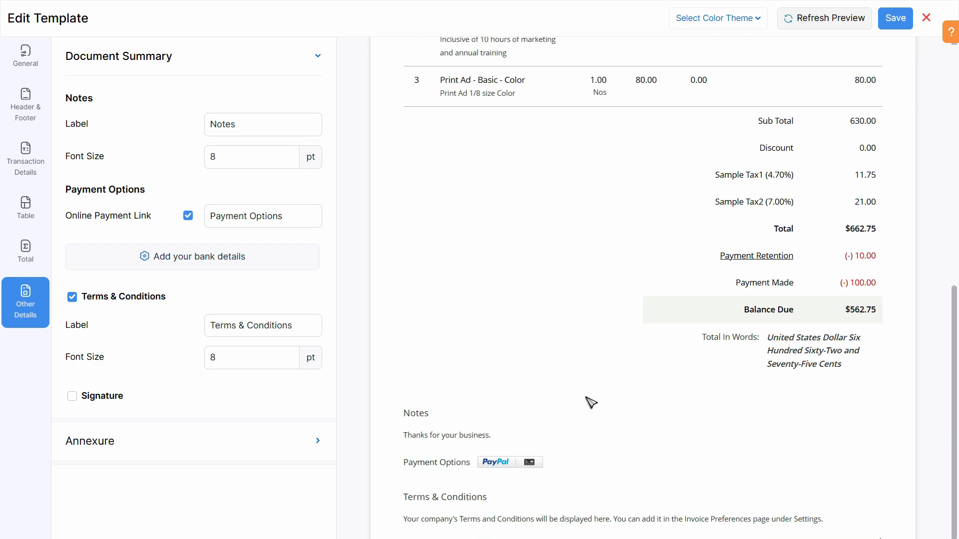
click(265, 127)
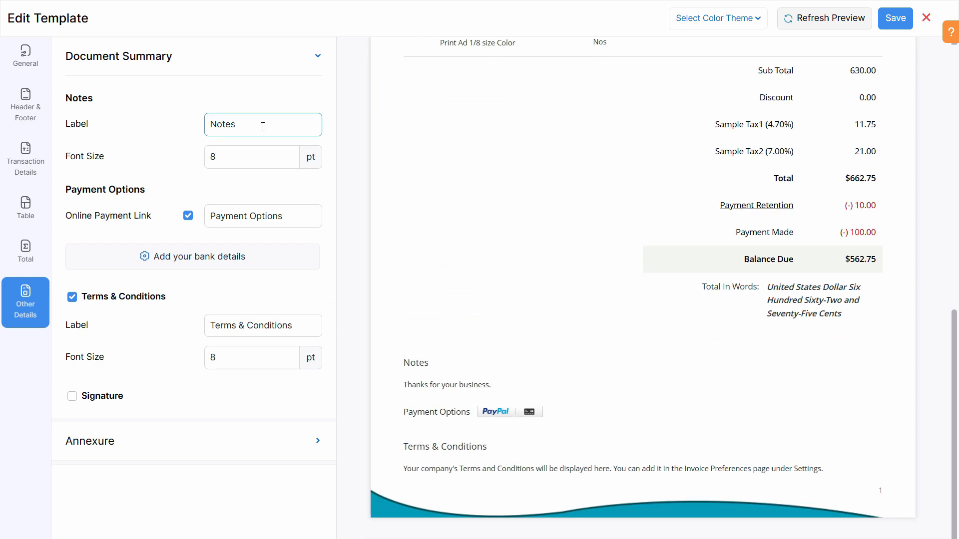
double_click(262, 126)
text(Disclaimer)
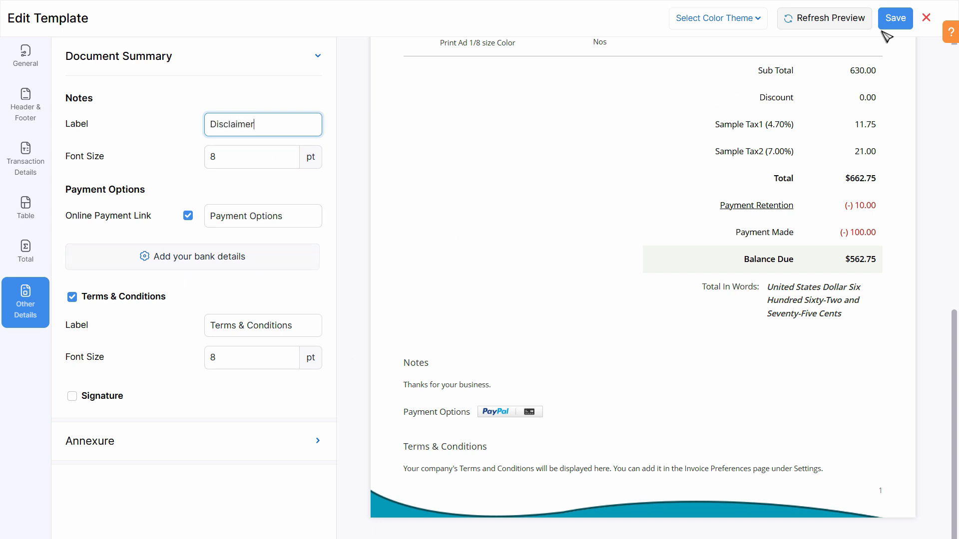
click(844, 20)
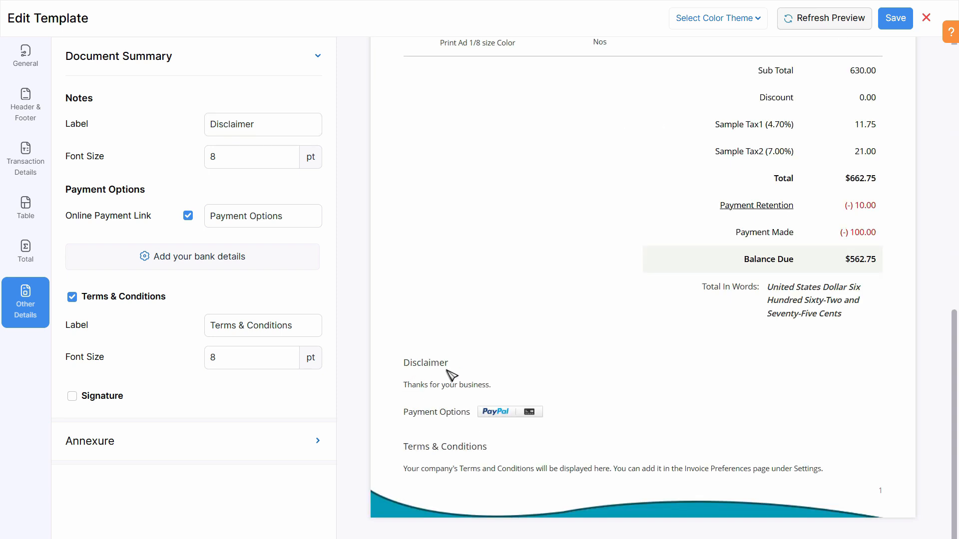
Enable the Authorized Signature on the template and upload the image "Signture png" from the Downloads folder
click(230, 360)
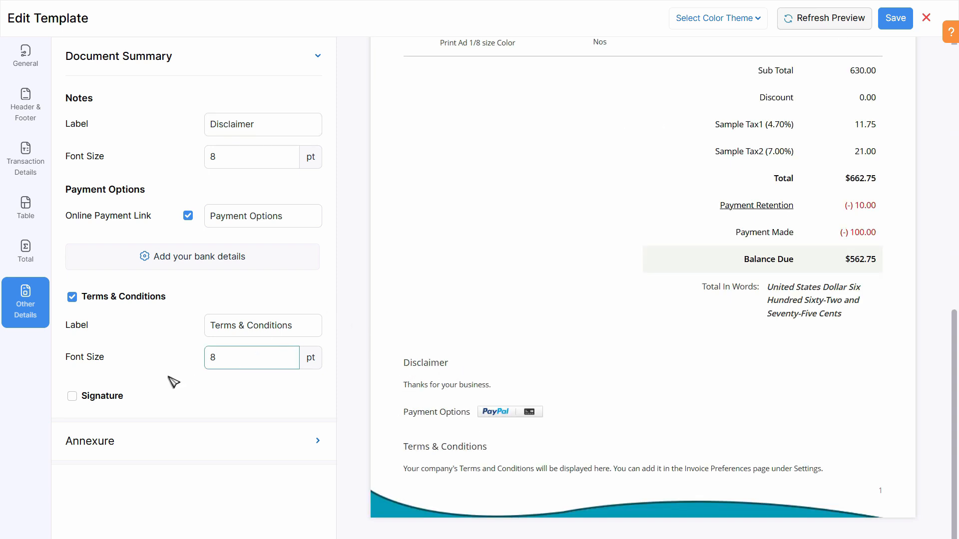
click(240, 423)
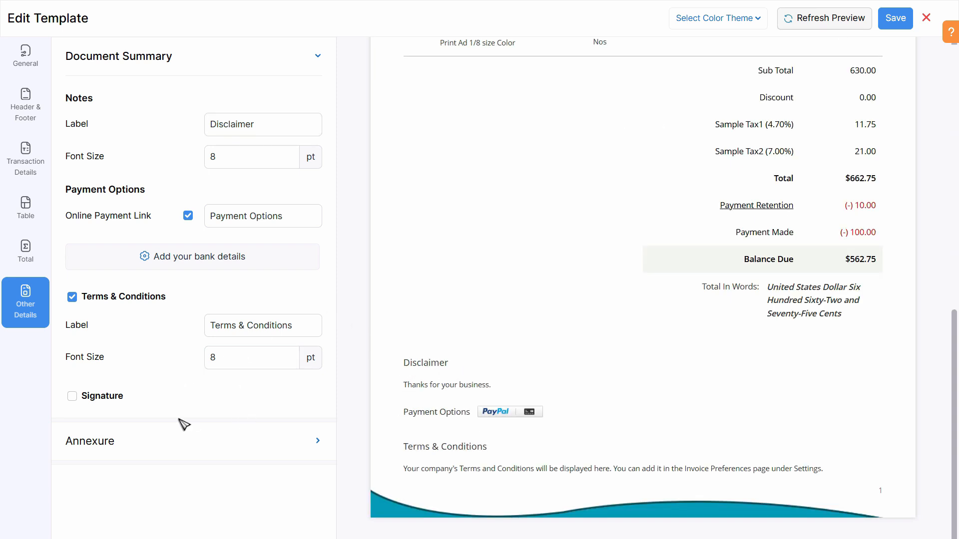
click(72, 396)
click(258, 421)
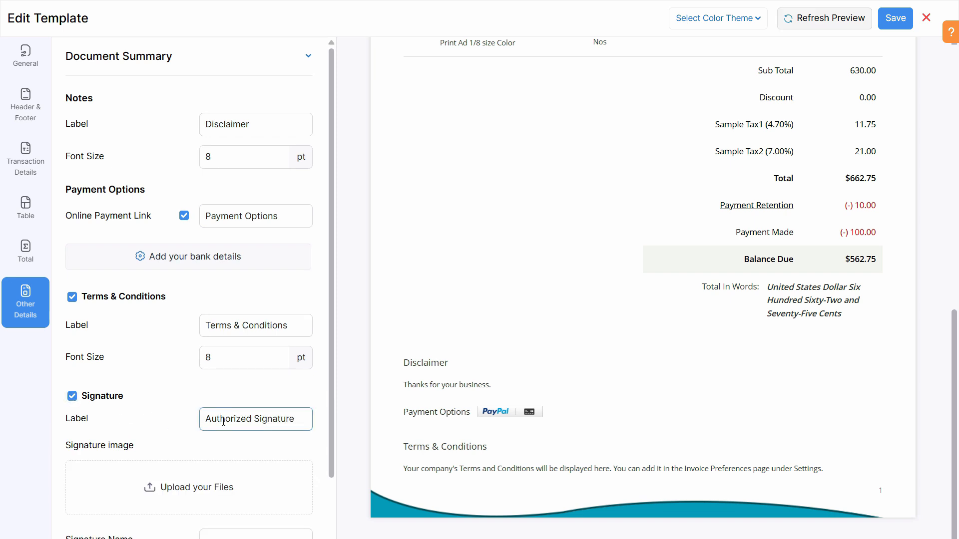
scroll(137, 450, down, 2)
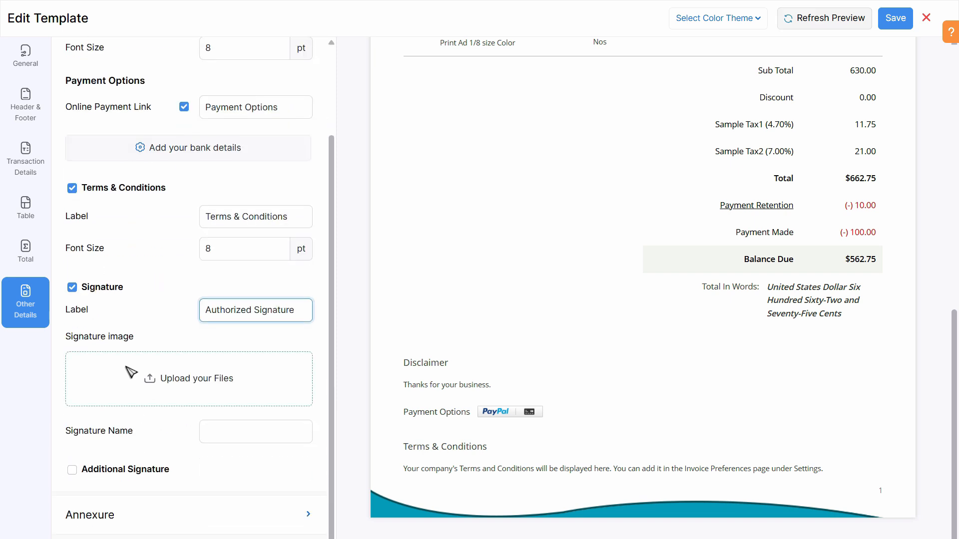
click(190, 385)
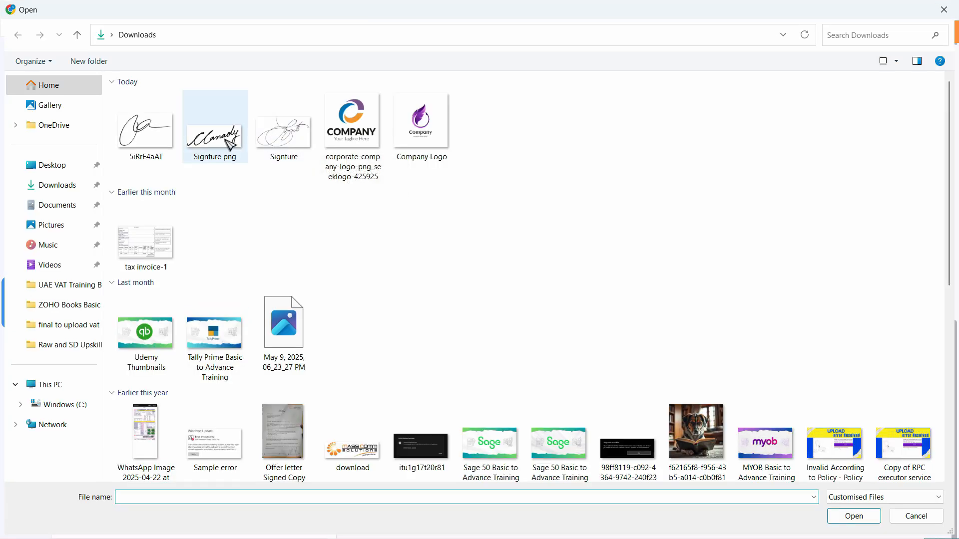
double_click(229, 144)
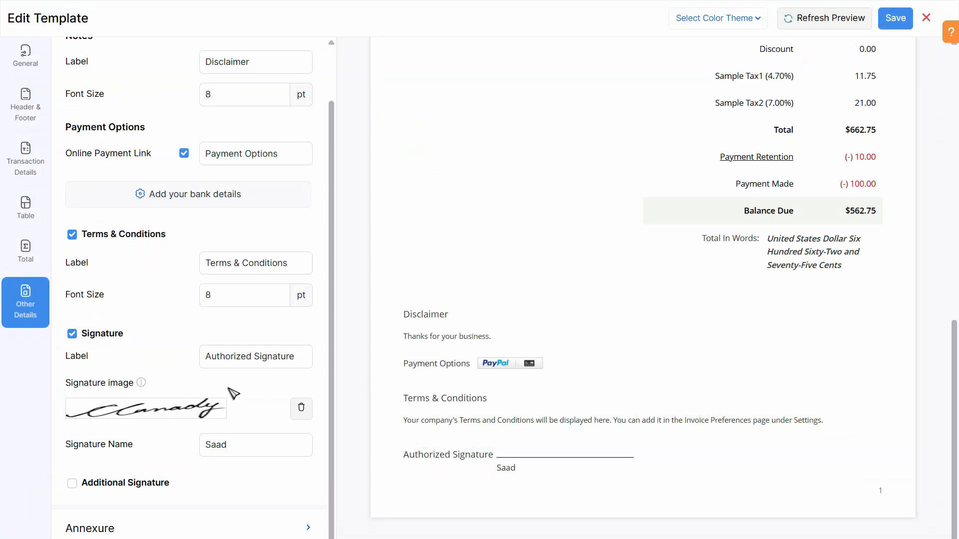
Enter the signatory's full name as the Signature Name and save the invoice template
scroll(239, 397, down, 1)
click(262, 436)
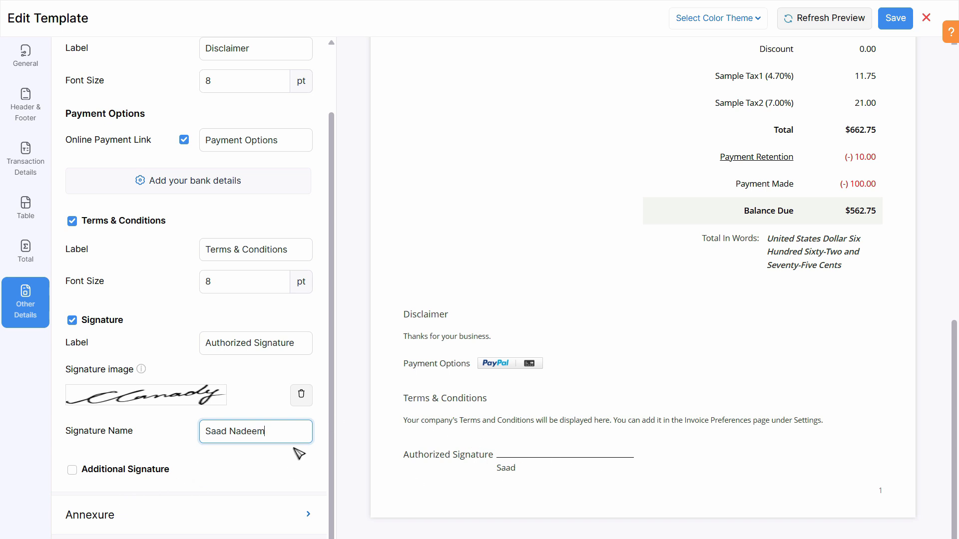
click(897, 19)
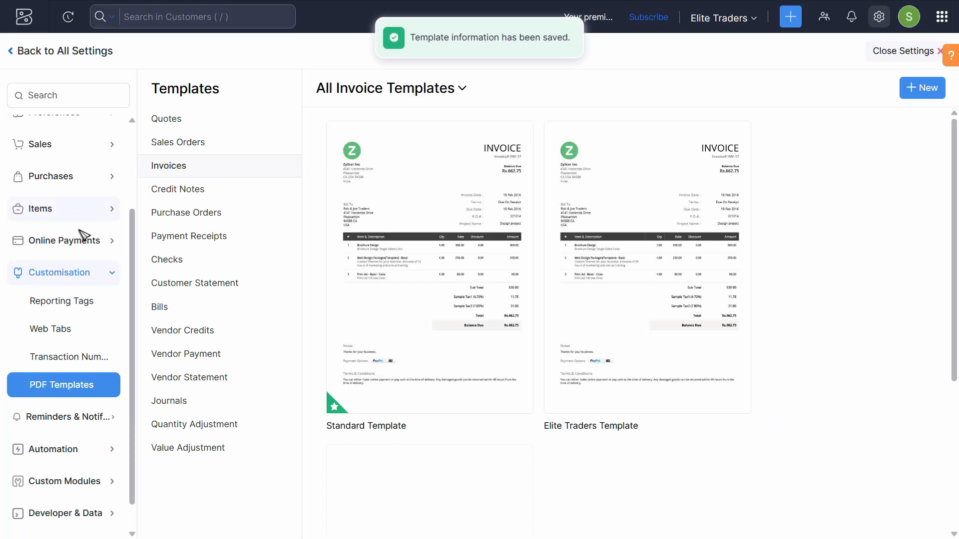
Leave the settings and open the list of all sales invoices
click(67, 148)
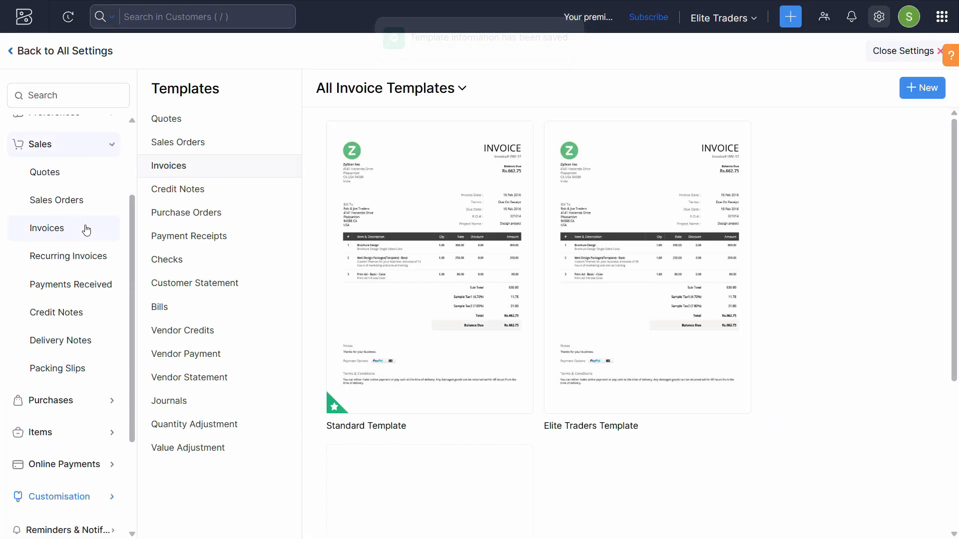
click(55, 234)
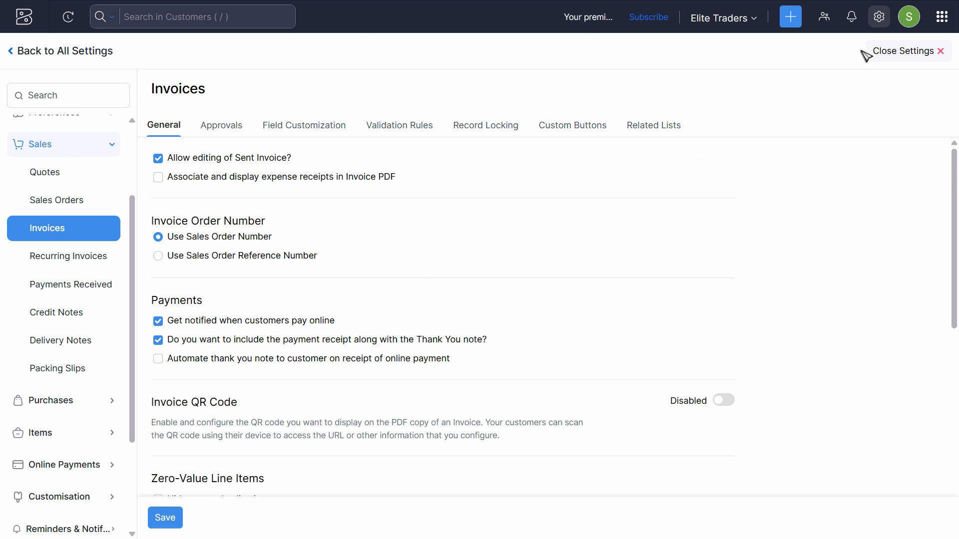
click(120, 142)
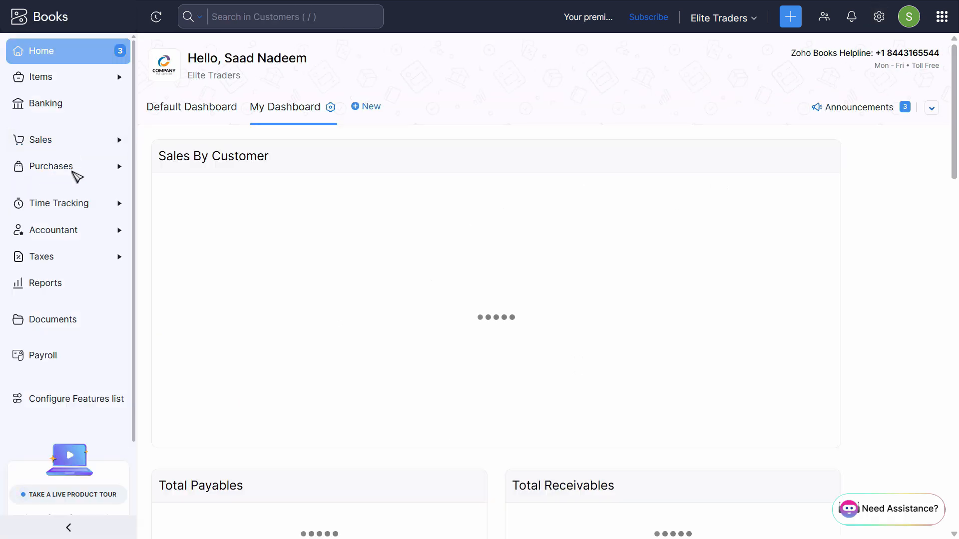
click(60, 245)
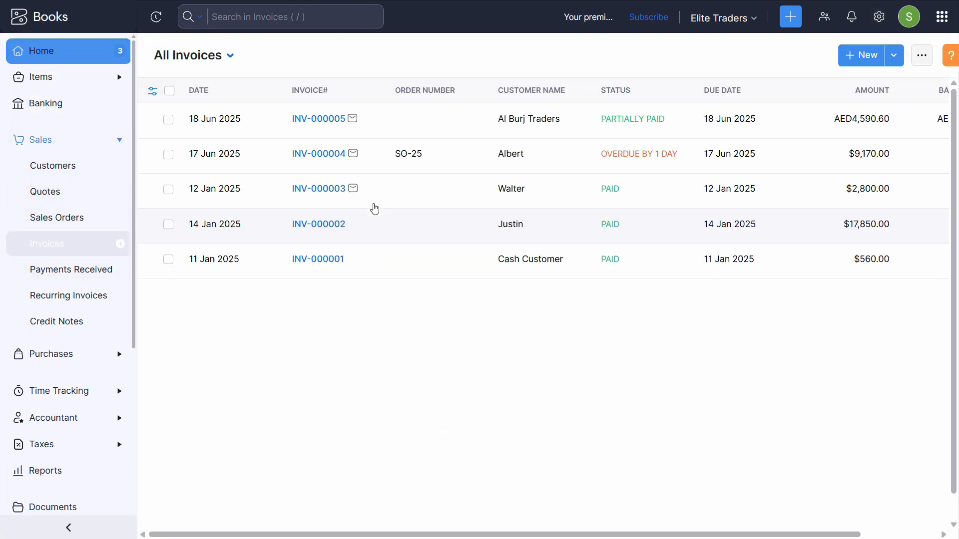
Start a new invoice and select the second listed customer for it
click(855, 55)
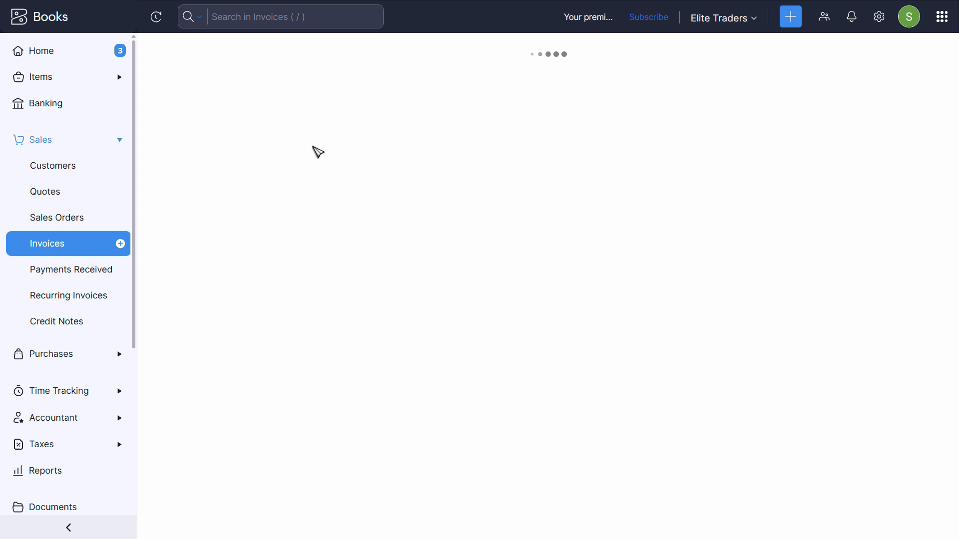
click(358, 114)
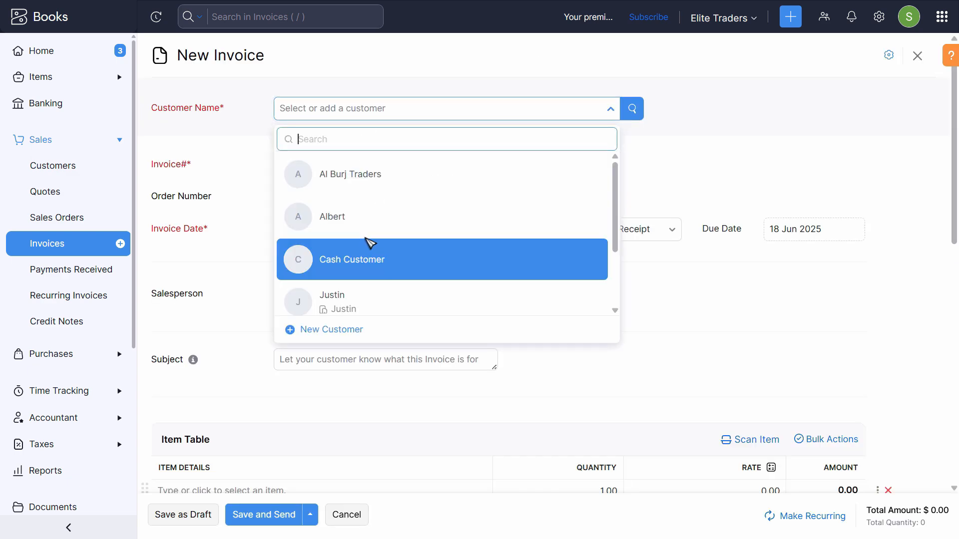
click(360, 215)
Add Corolla Wind Screen and Packing Charges as line items in the new invoice's item table
scroll(354, 355, down, 5)
click(325, 305)
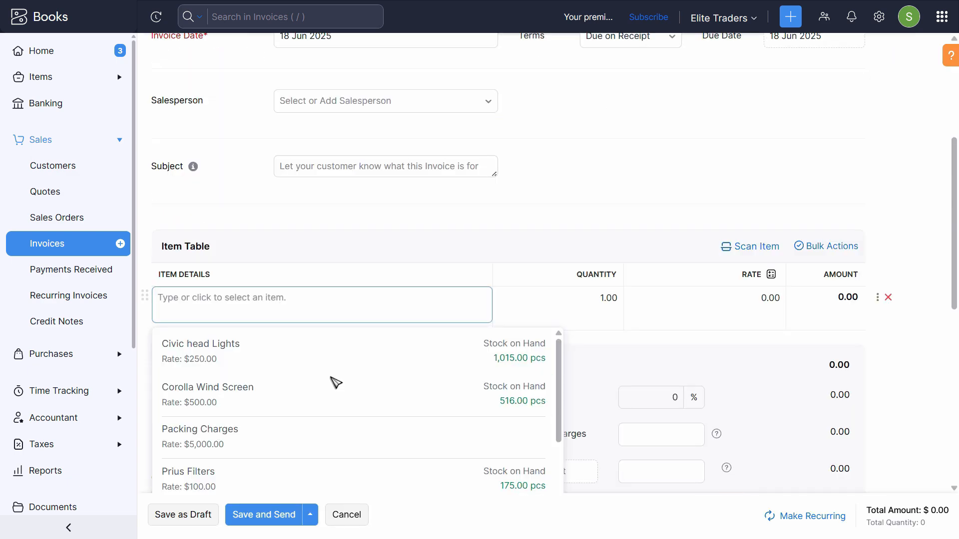
click(334, 389)
click(248, 367)
scroll(286, 404, down, 1)
click(378, 425)
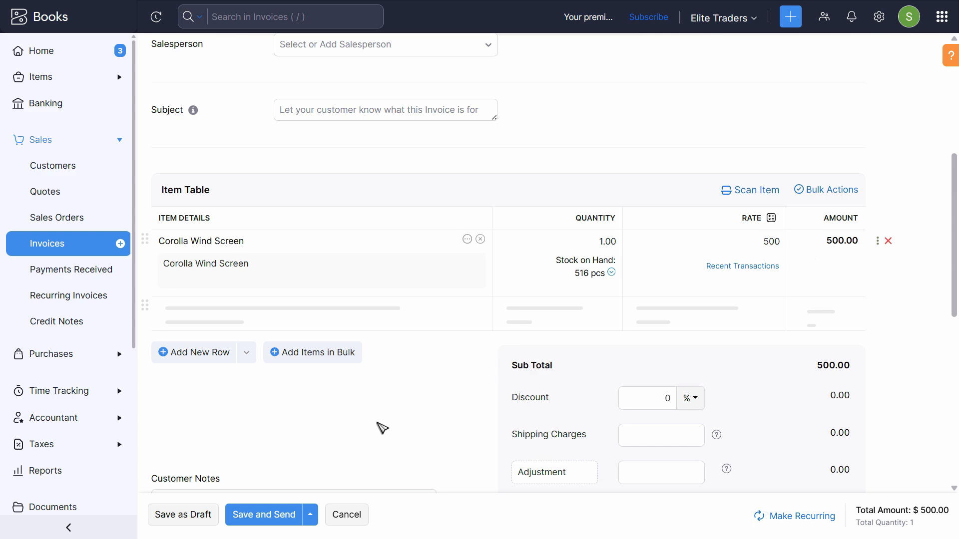
scroll(369, 340, down, 1)
click(272, 307)
click(261, 417)
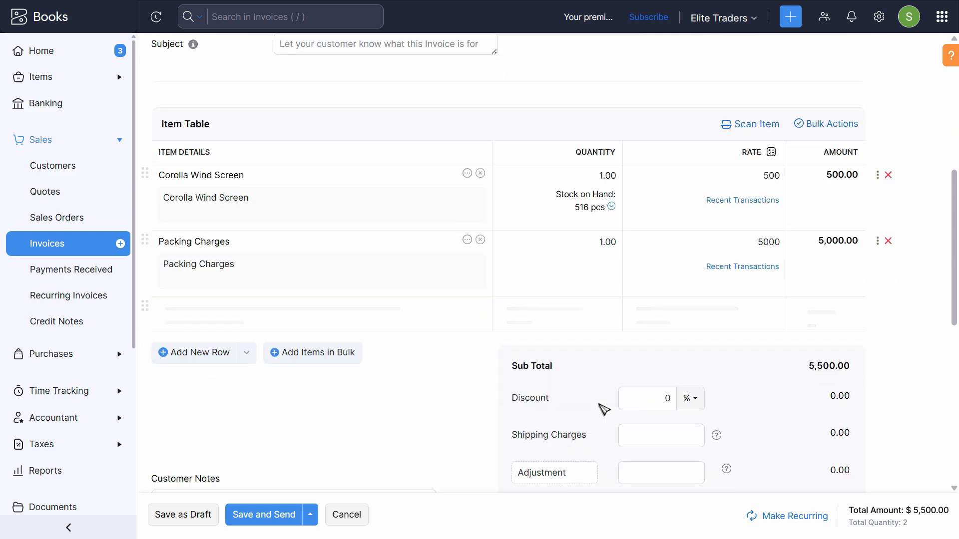
Save the new invoice as a draft and export it as a PDF
scroll(804, 370, down, 5)
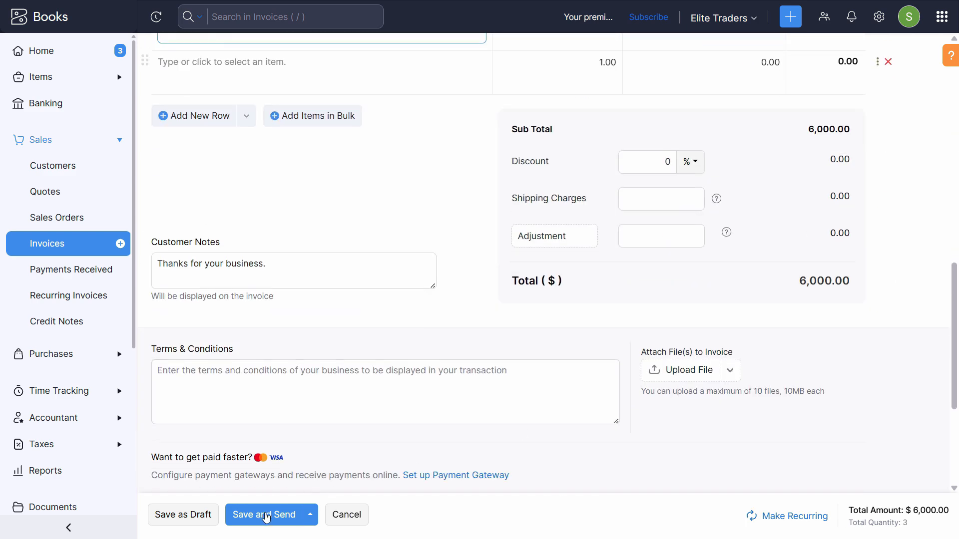
click(196, 521)
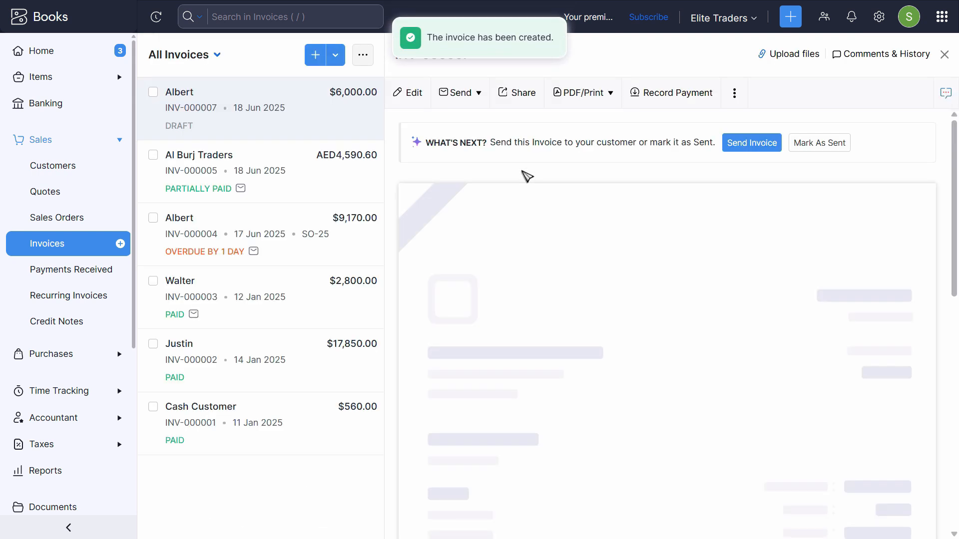
click(603, 96)
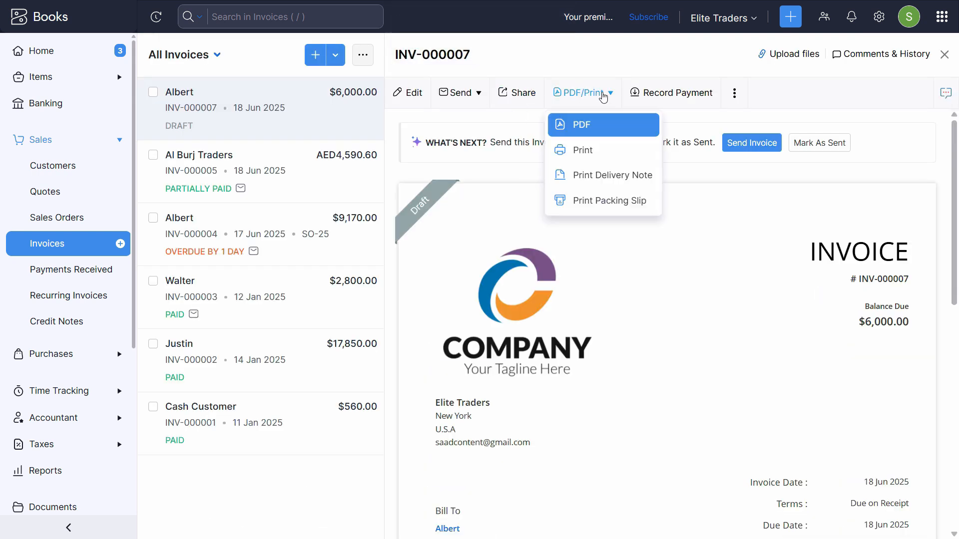
click(602, 125)
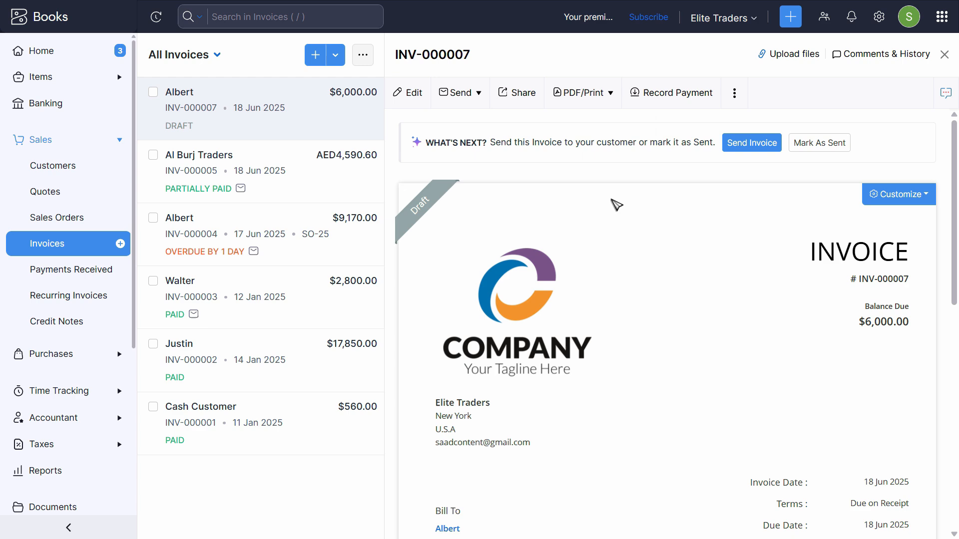
Change the draft invoice's PDF template to Elite Traders Template
scroll(879, 360, down, 10)
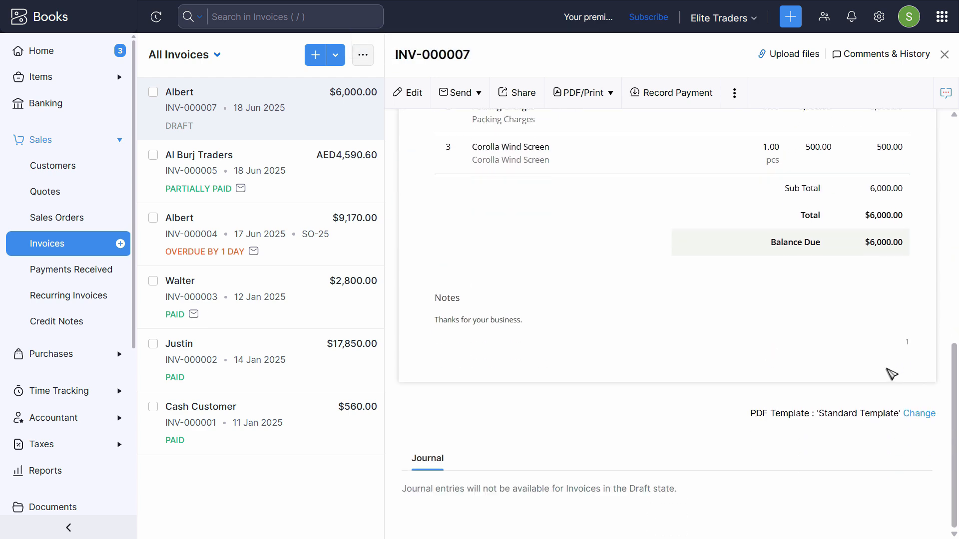
scroll(918, 416, up, 10)
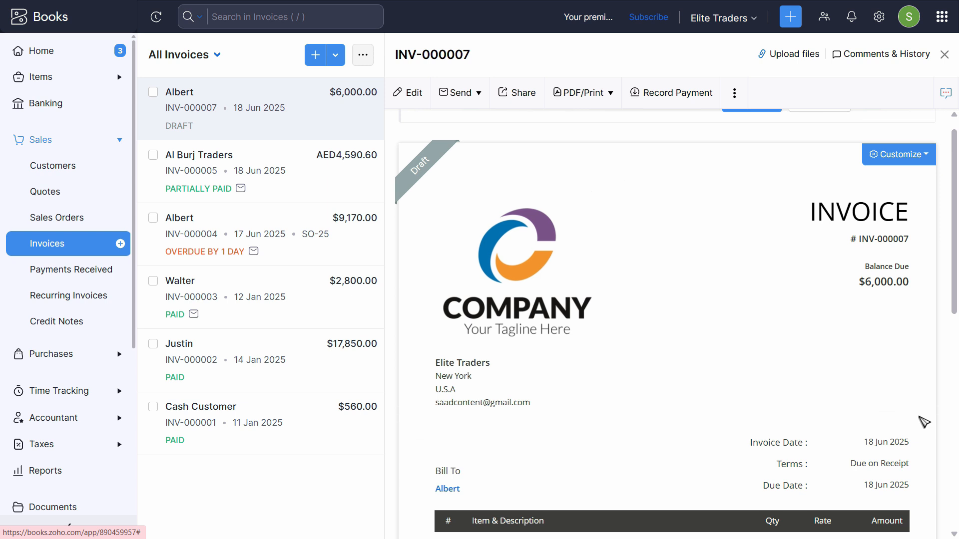
scroll(921, 414, down, 9)
click(923, 415)
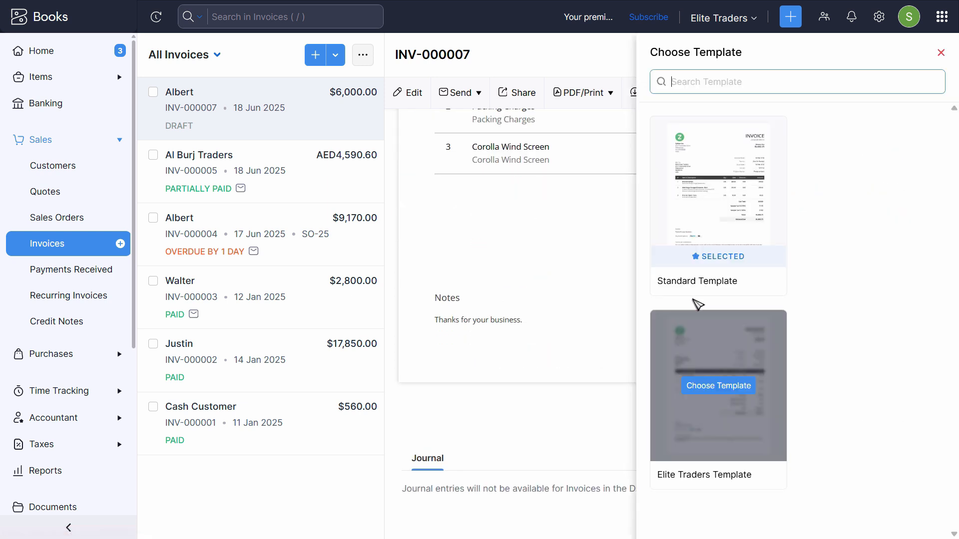
mouse_move(724, 385)
click(724, 385)
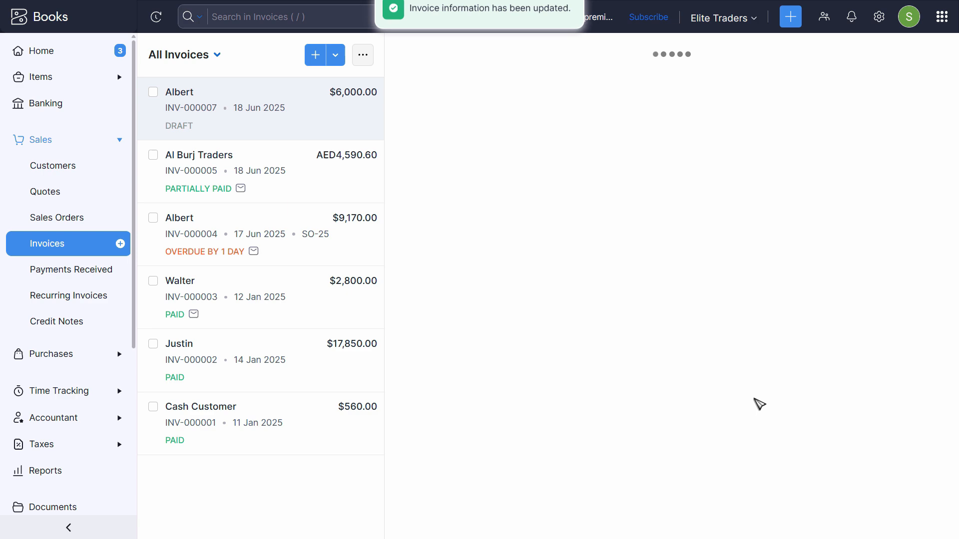
Review the full invoice in the Elite Traders Template, from its header and item table to the total in words and signature
scroll(789, 384, down, 10)
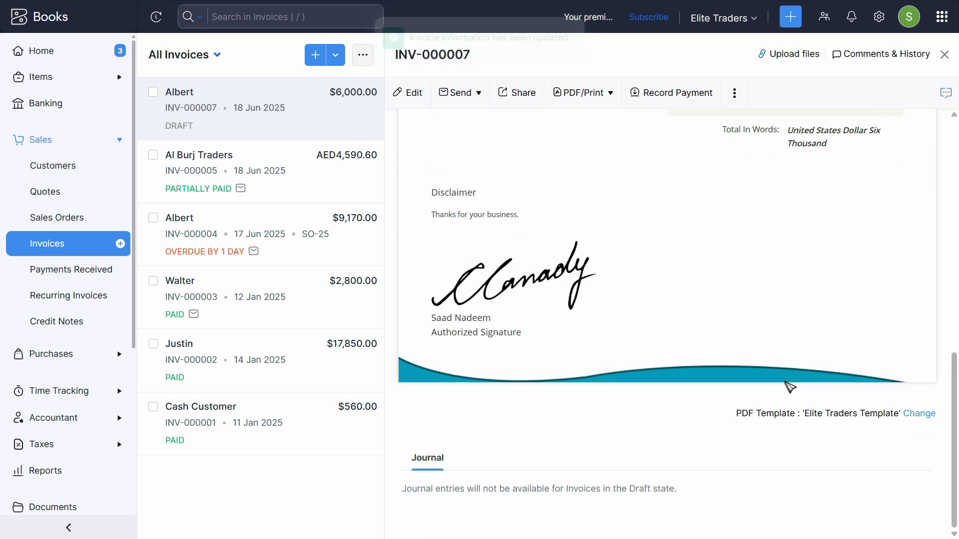
scroll(534, 390, up, 3)
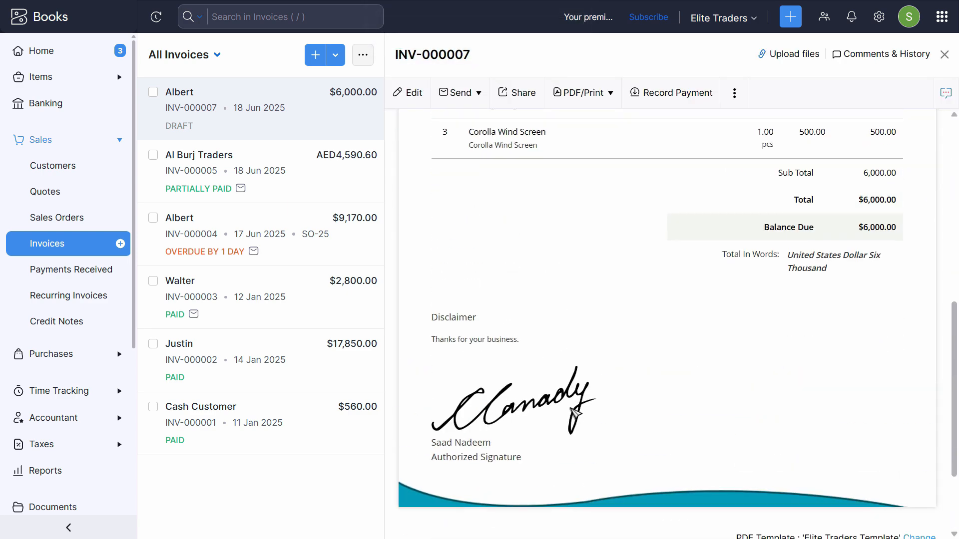
key(ctrl+minus)
scroll(696, 391, up, 10)
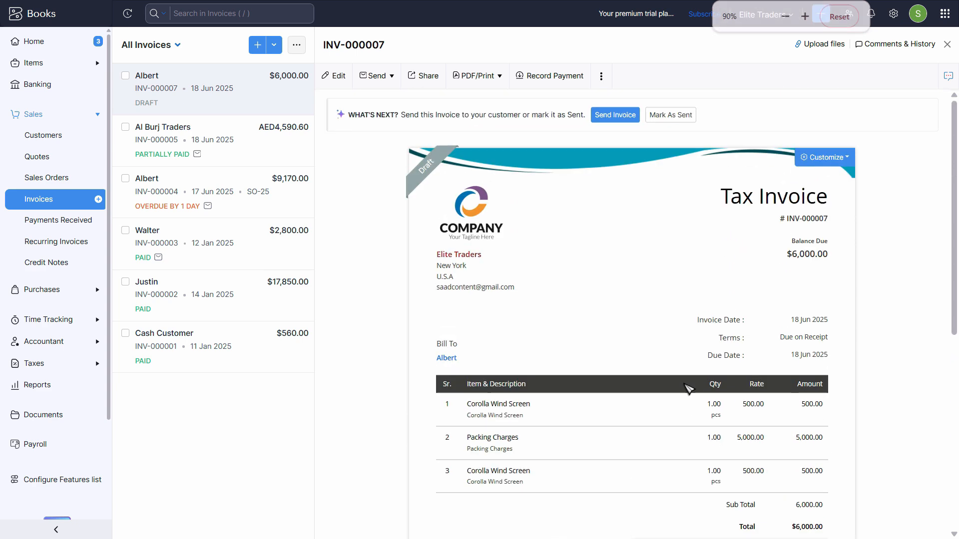
scroll(689, 389, down, 8)
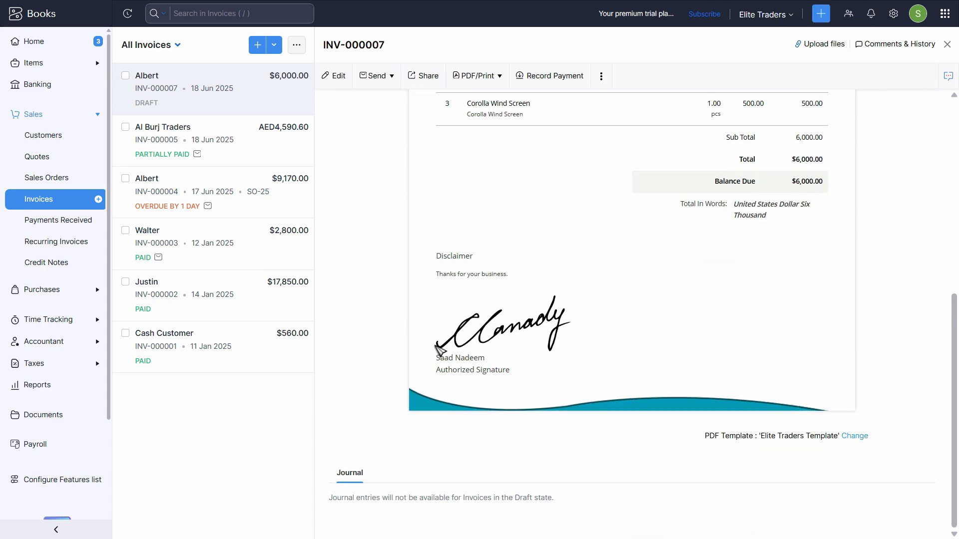
Open the Elite Traders Template for editing from the invoice PDF template settings and review the signature options in its Other Details
click(894, 14)
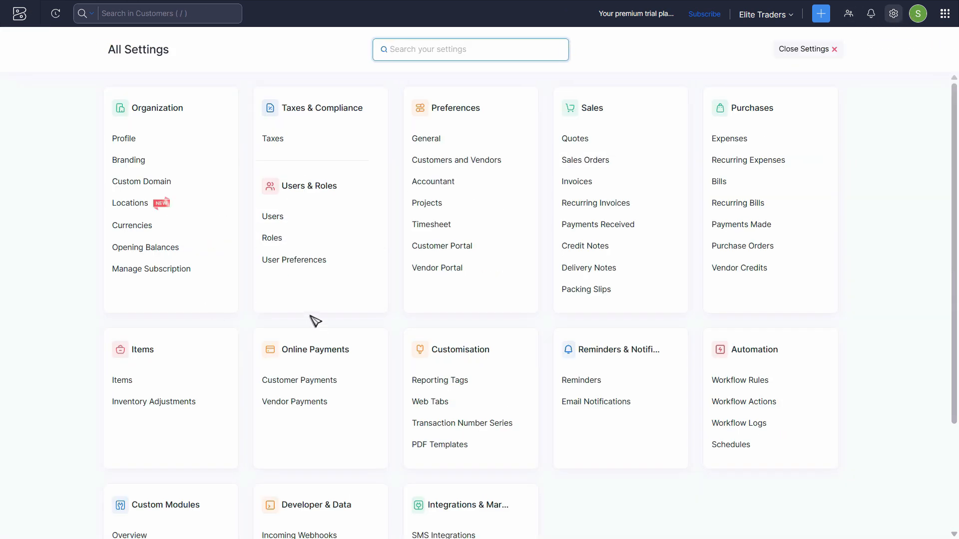
click(442, 447)
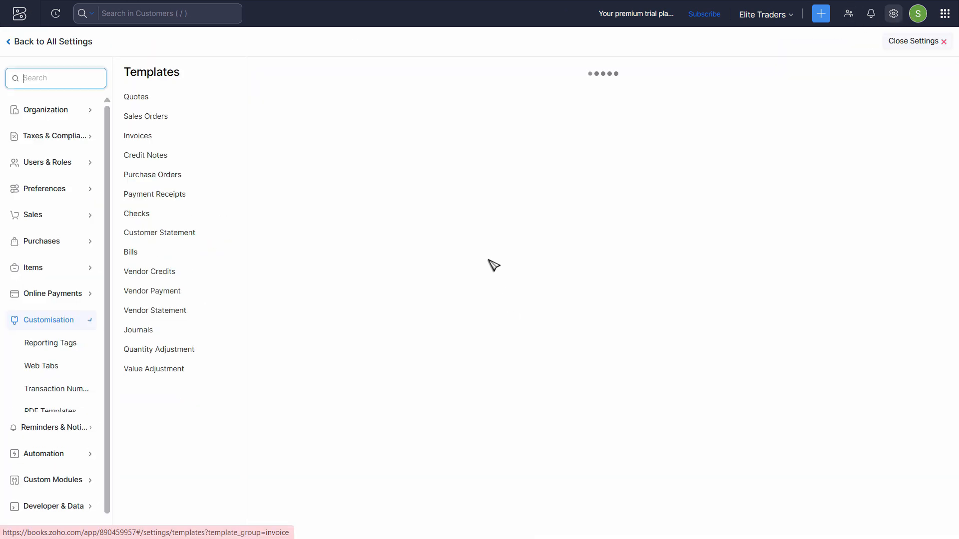
click(516, 324)
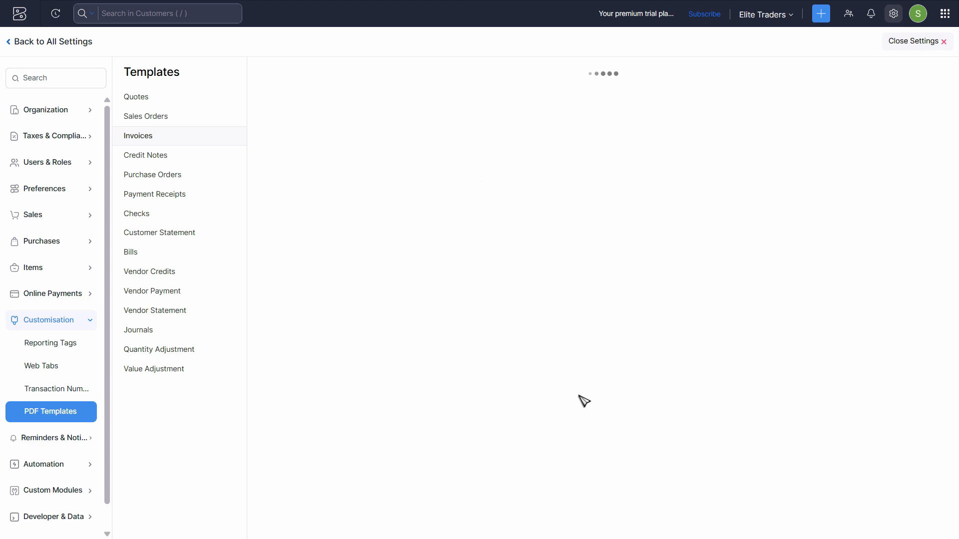
click(26, 307)
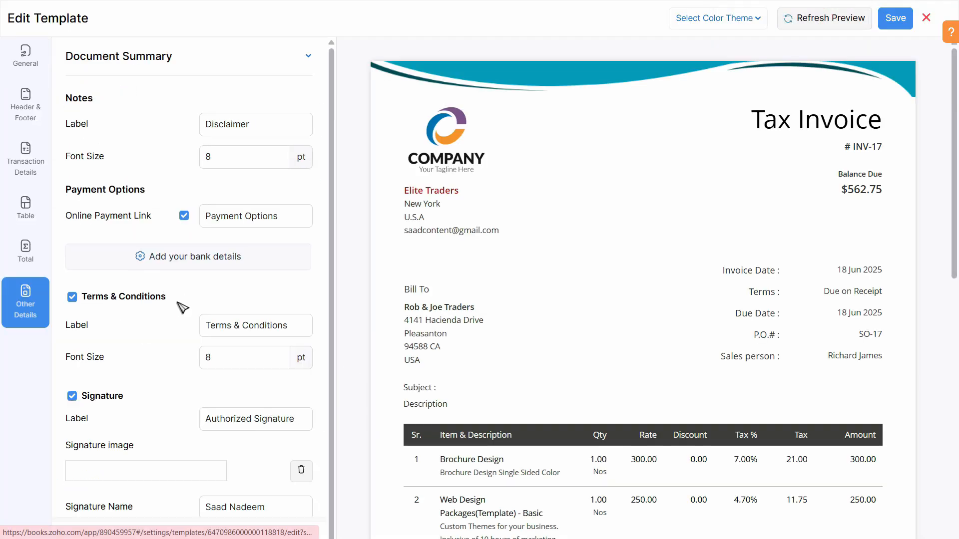
scroll(251, 428, down, 3)
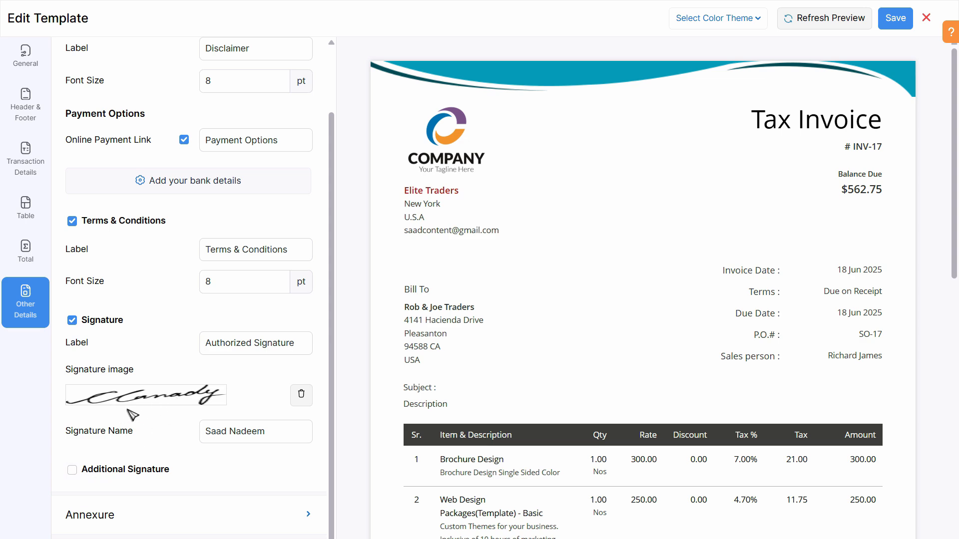
scroll(649, 359, down, 10)
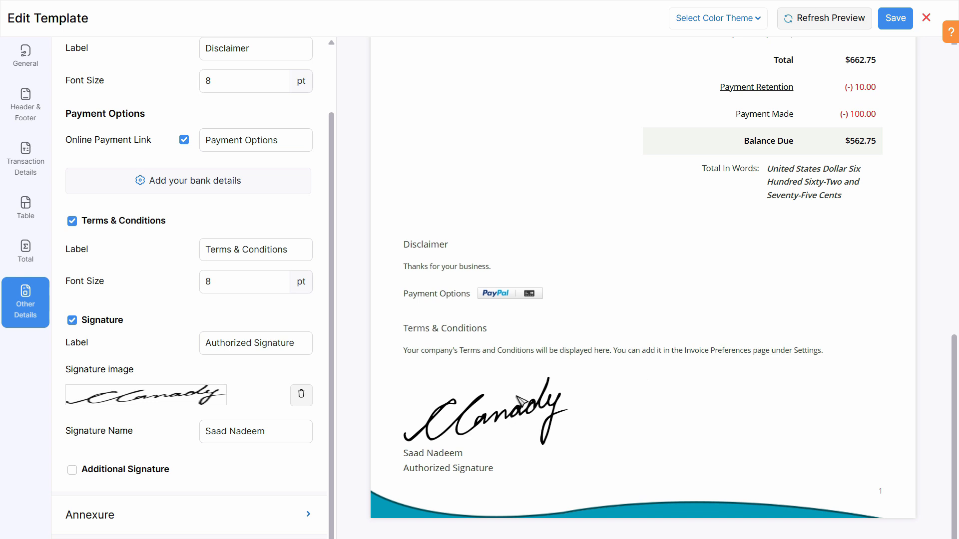
click(207, 425)
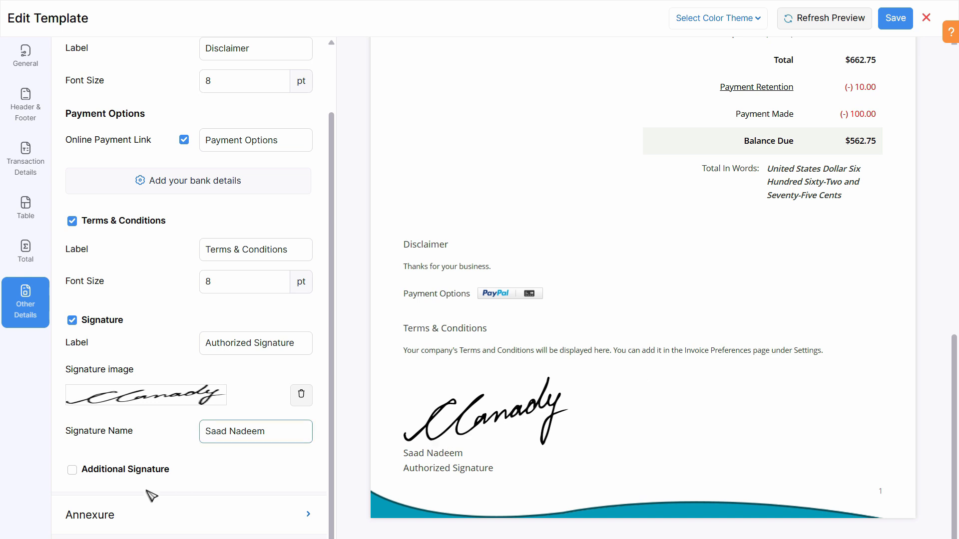
View the Annexure section's content editor and close it without adding any content
click(156, 522)
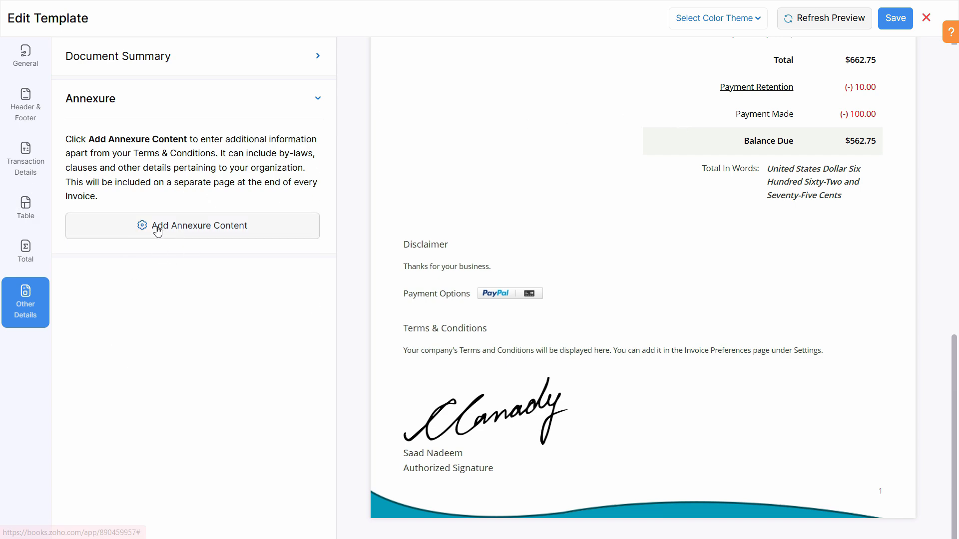
click(175, 228)
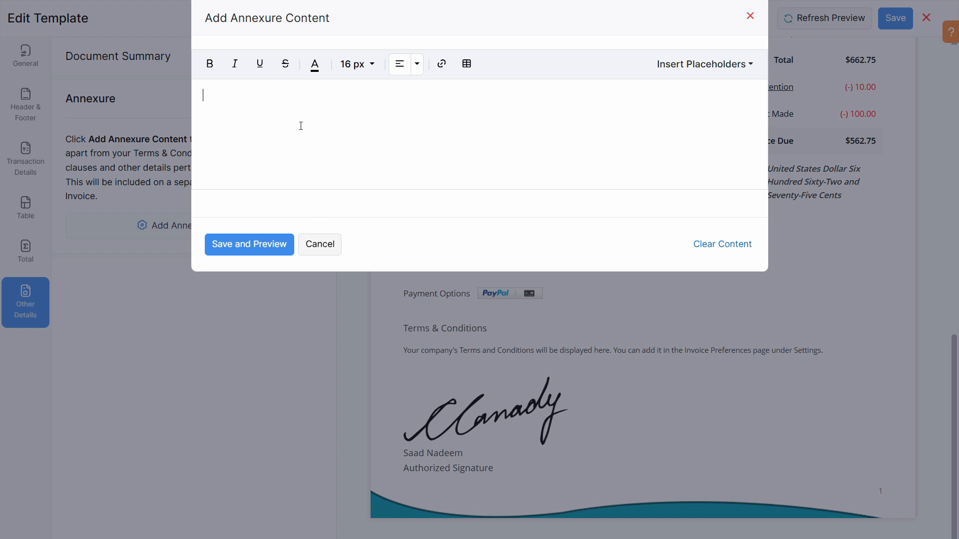
click(321, 245)
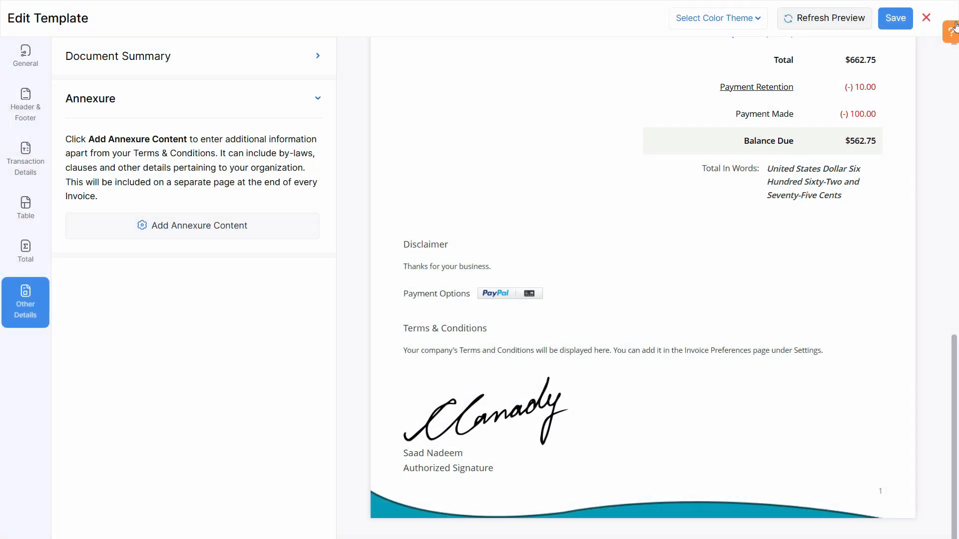
Save the Elite Traders Template and view the sales order and quote PDF templates
click(903, 25)
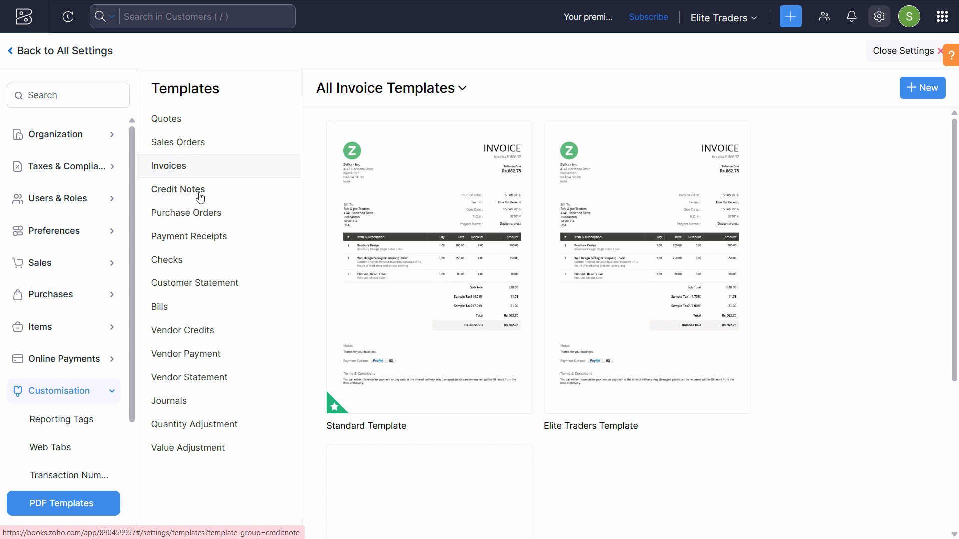
click(215, 152)
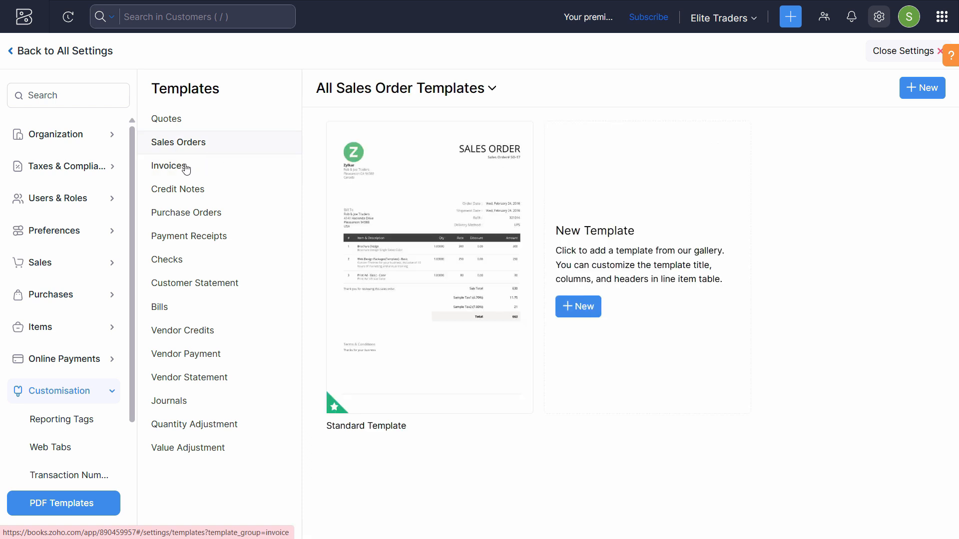
click(192, 123)
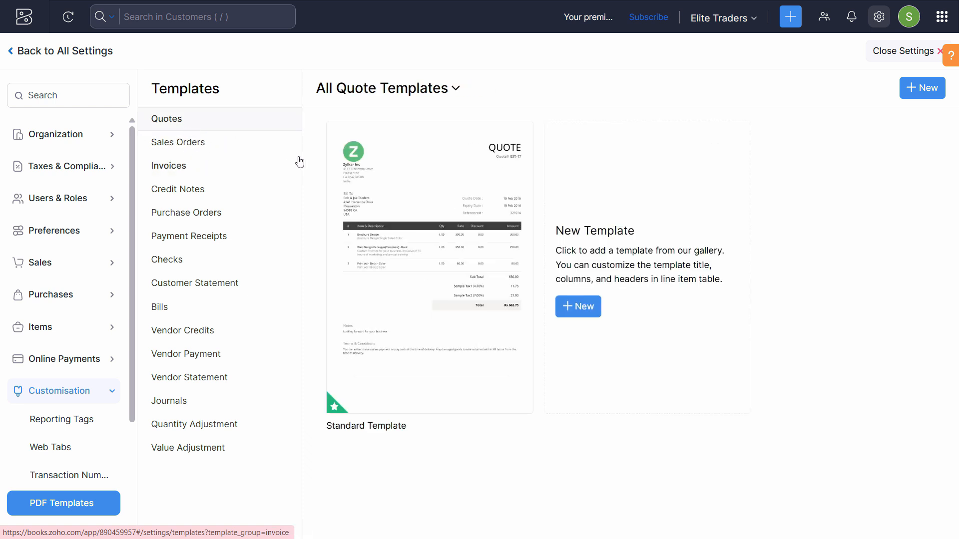